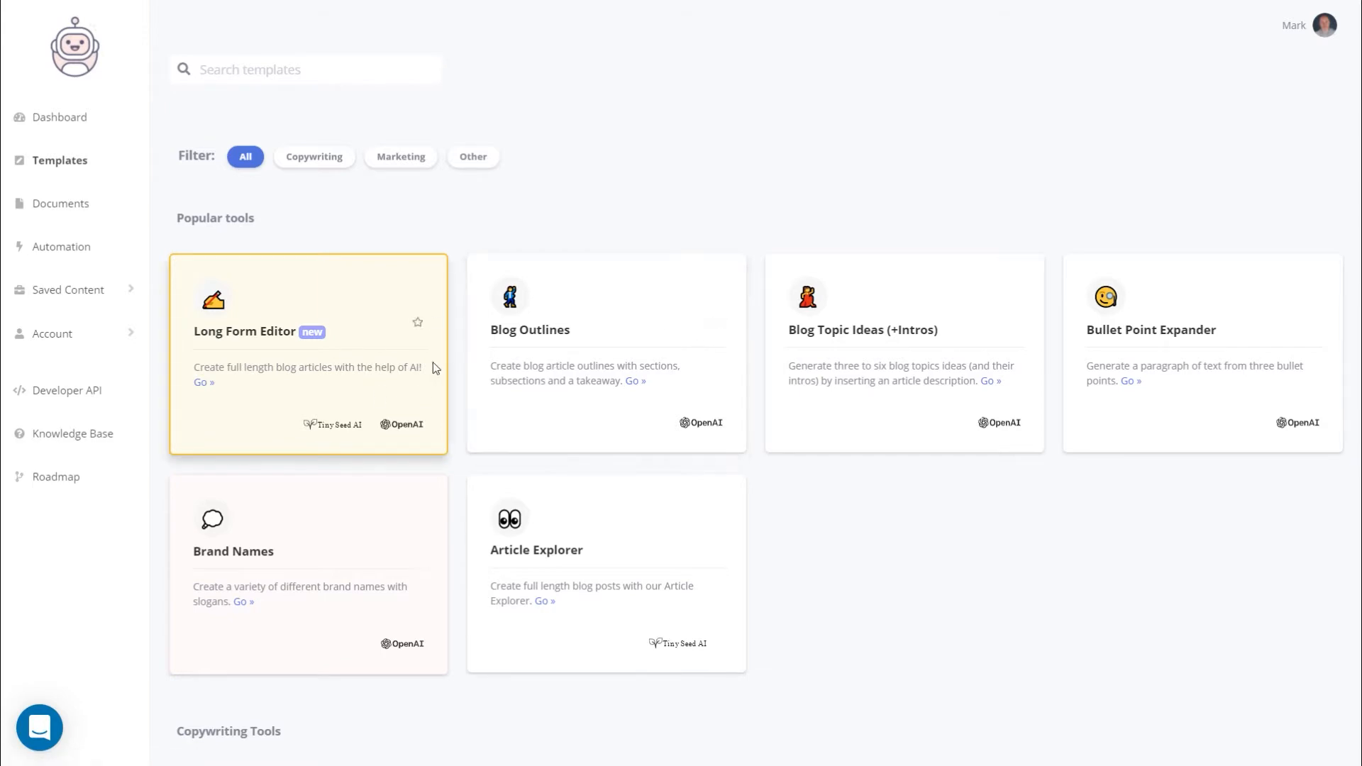
Step: Browse the template library and open the Brand Names tool among the marketing tools
scroll(411, 313, "down", 5)
scroll(313, 390, "down", 12)
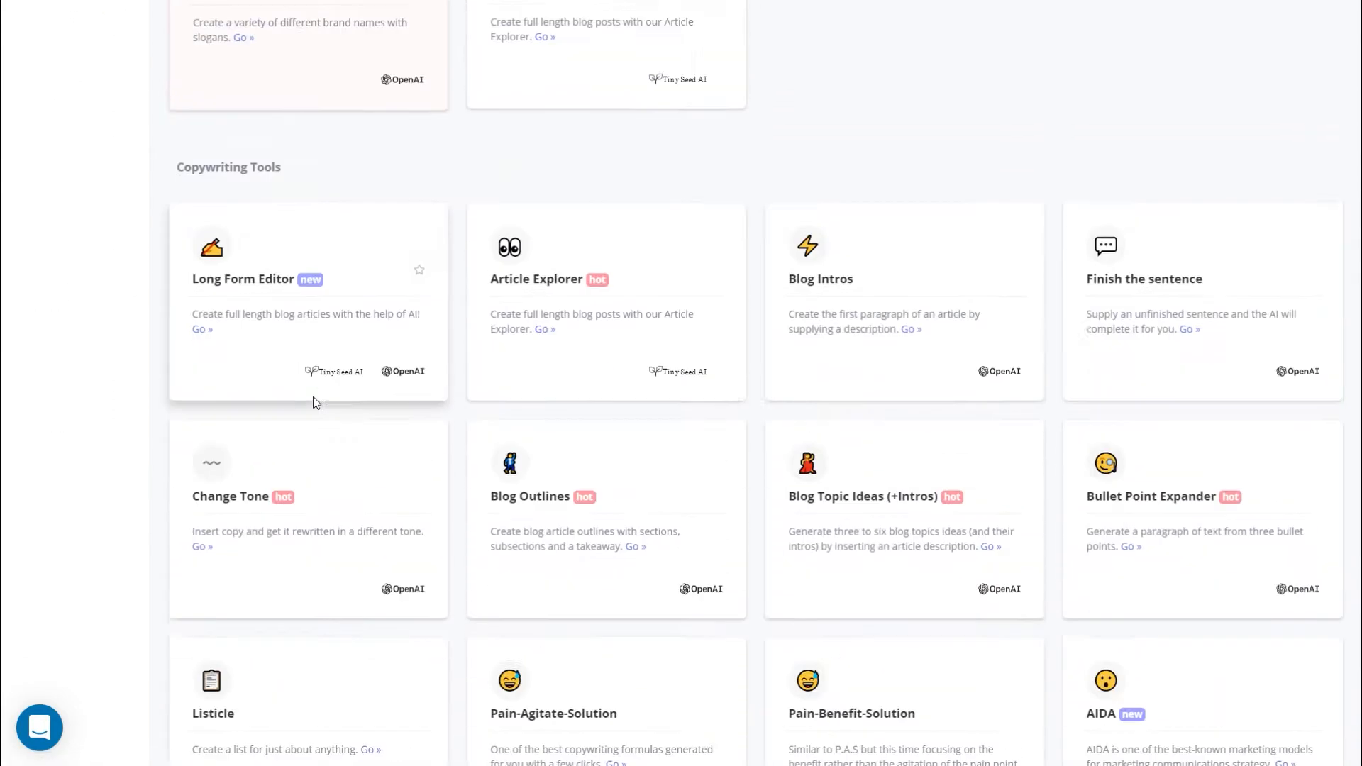
scroll(318, 391, "down", 16)
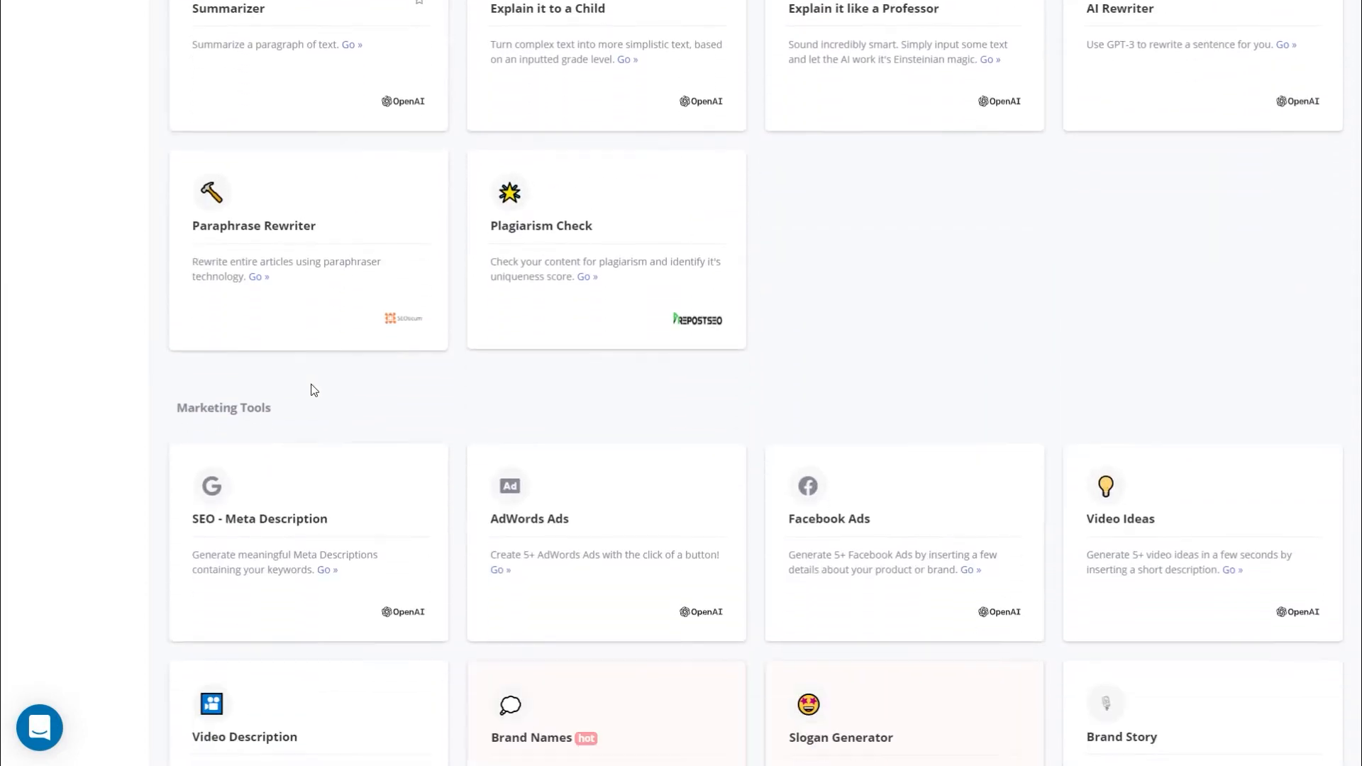
scroll(310, 388, "down", 2)
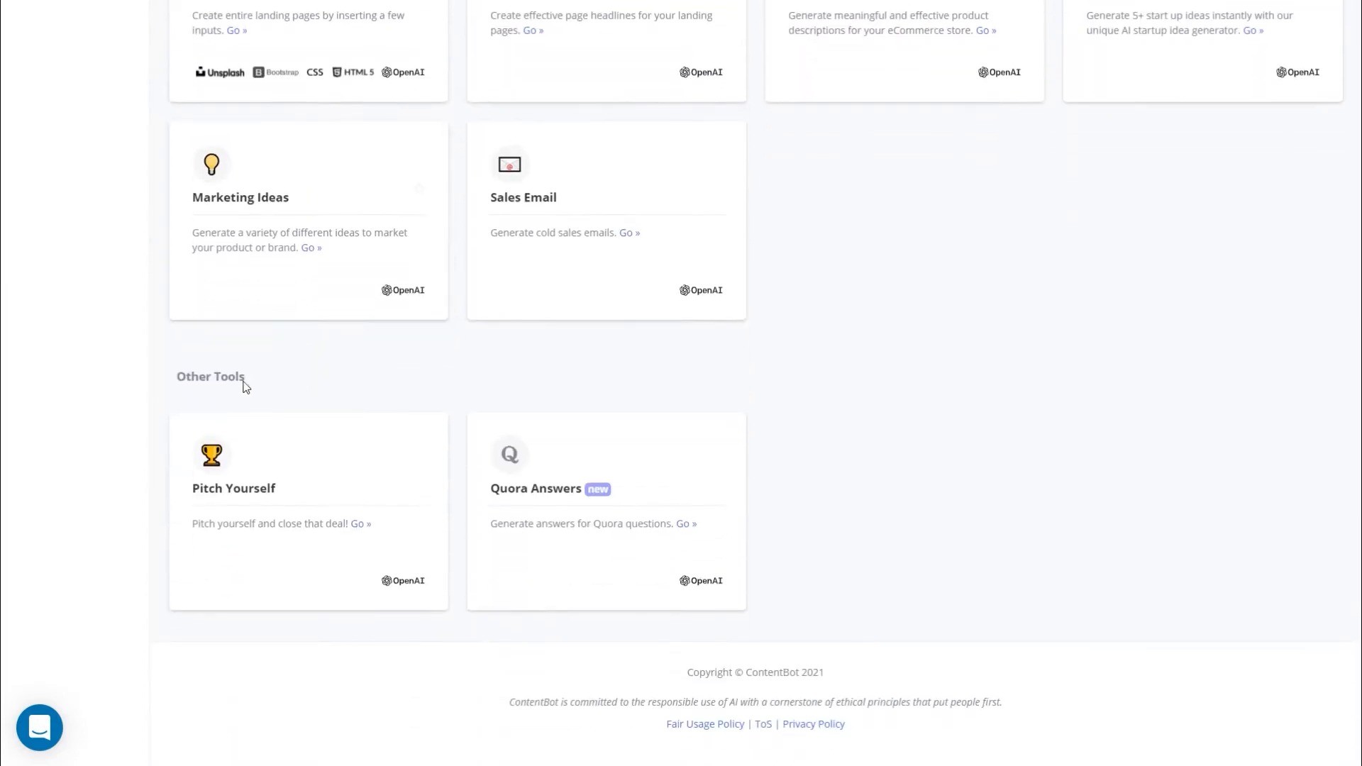
scroll(582, 497, "up", 8)
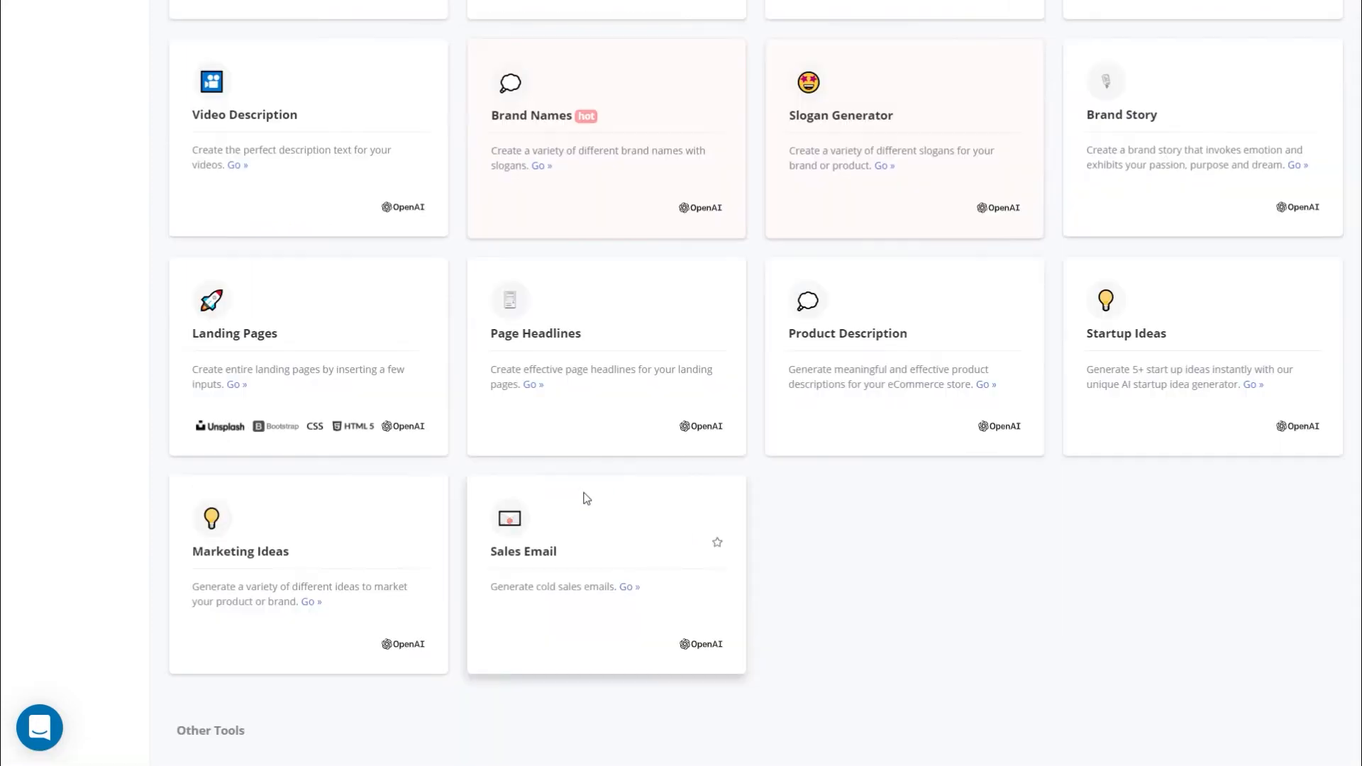
scroll(586, 497, "up", 1)
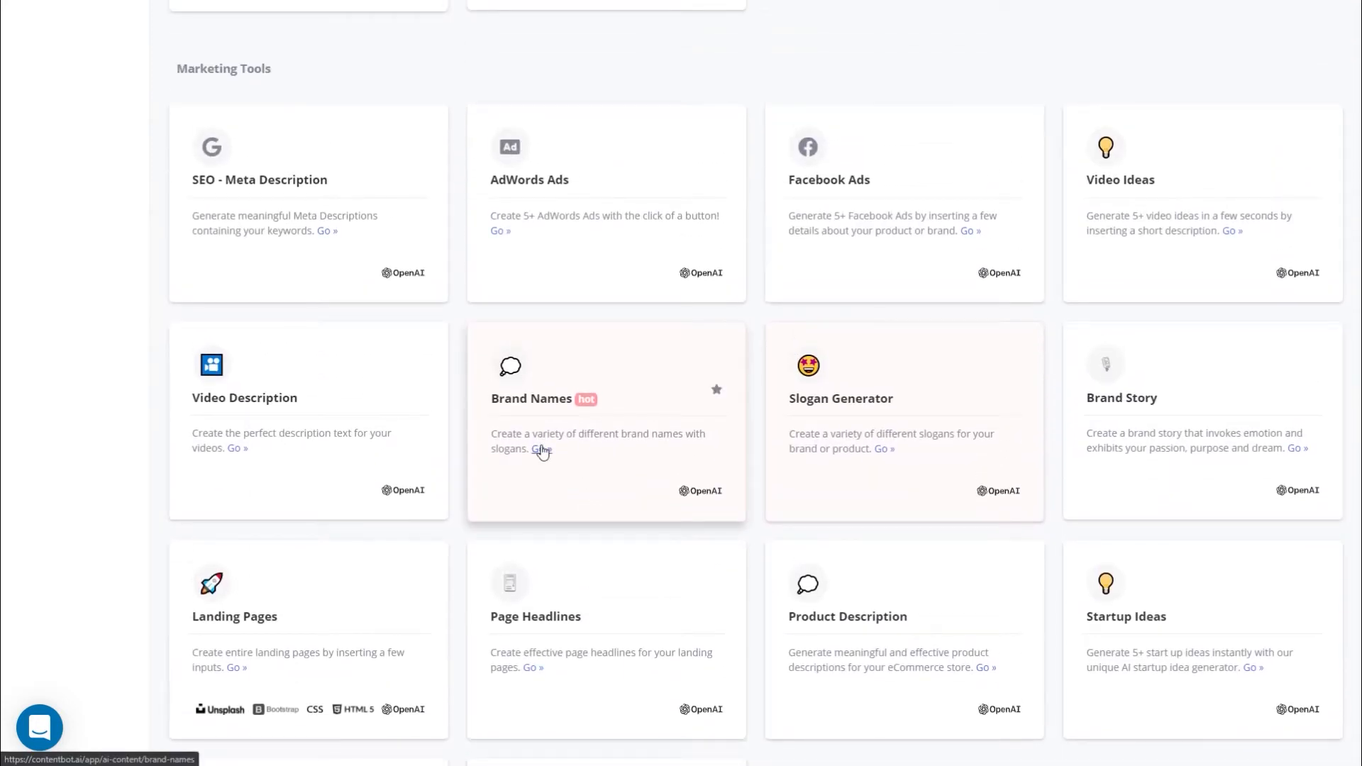
left_click(541, 450)
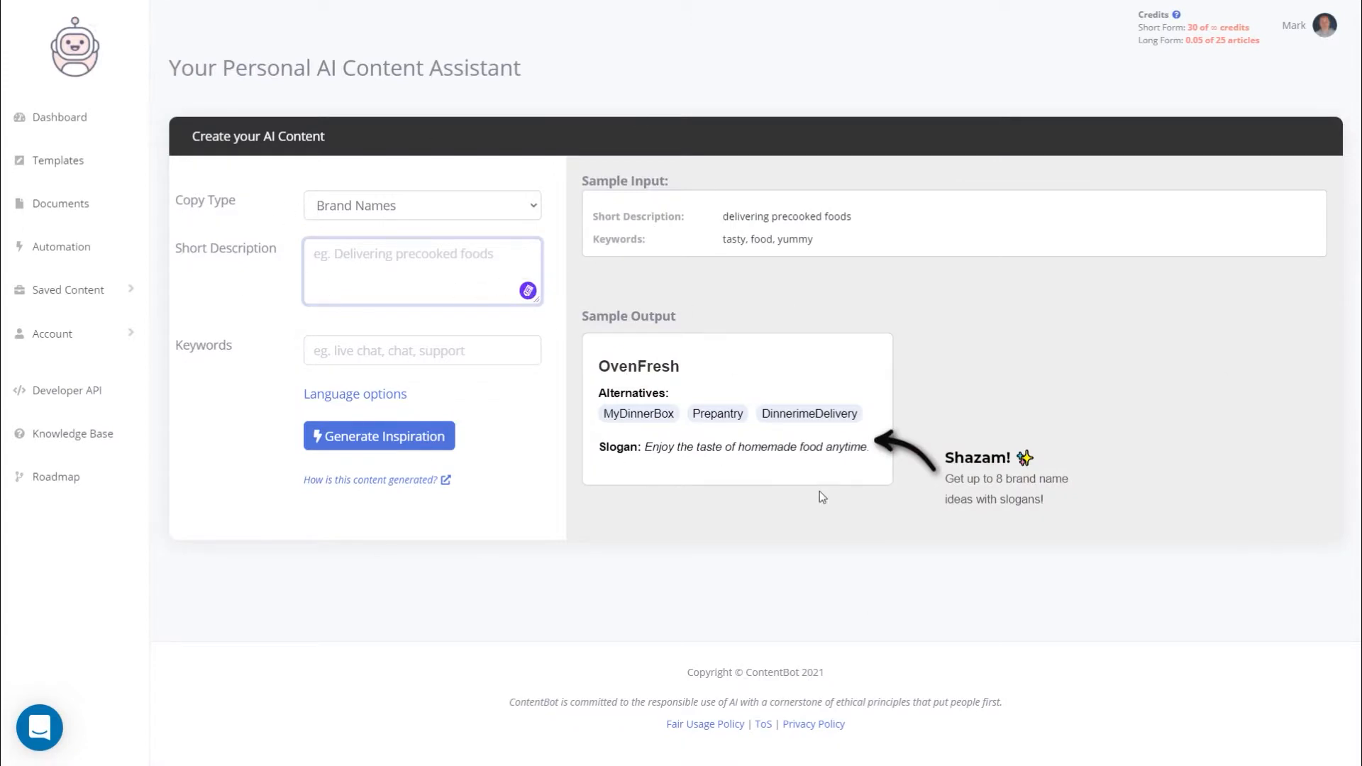
Step: Enter "Manchester UK based web design and hosting agency." as the short description for the brand names
left_click(358, 205)
left_click(357, 206)
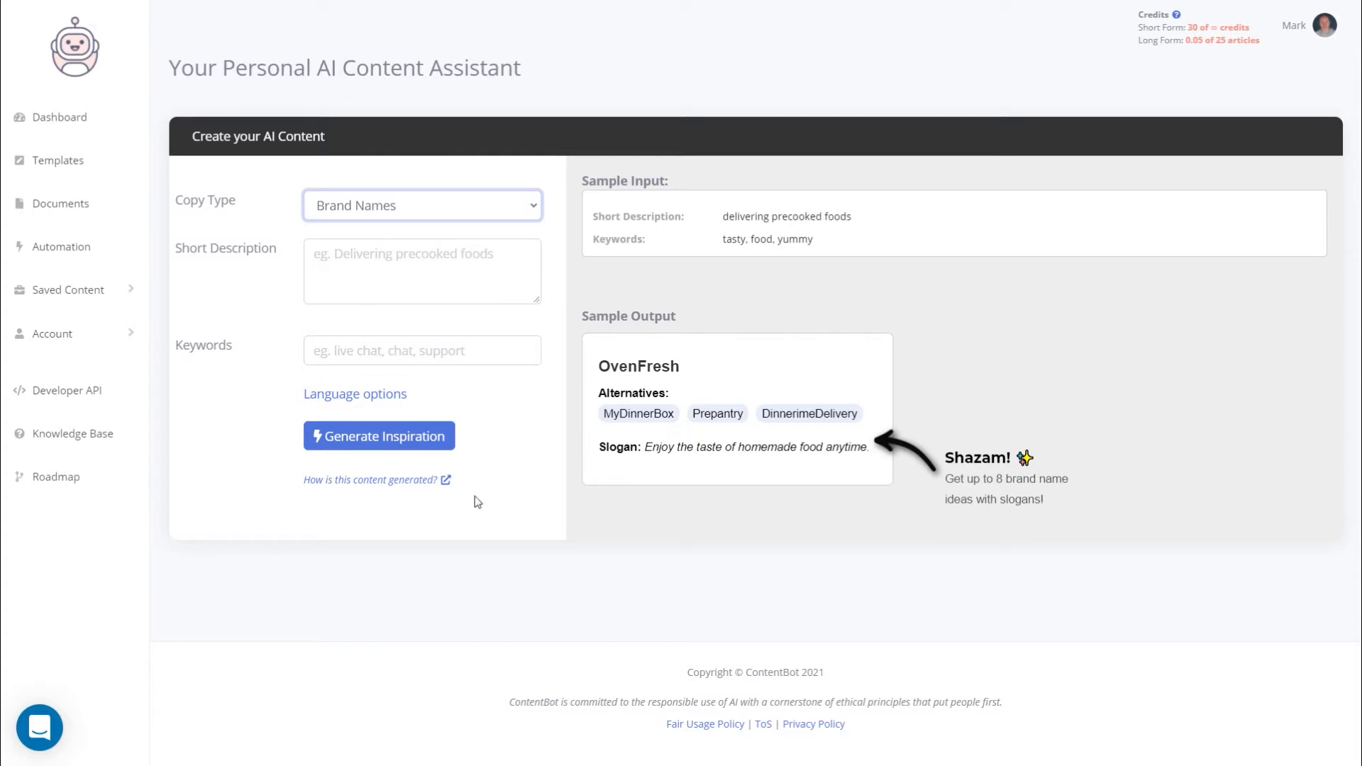
left_click(408, 273)
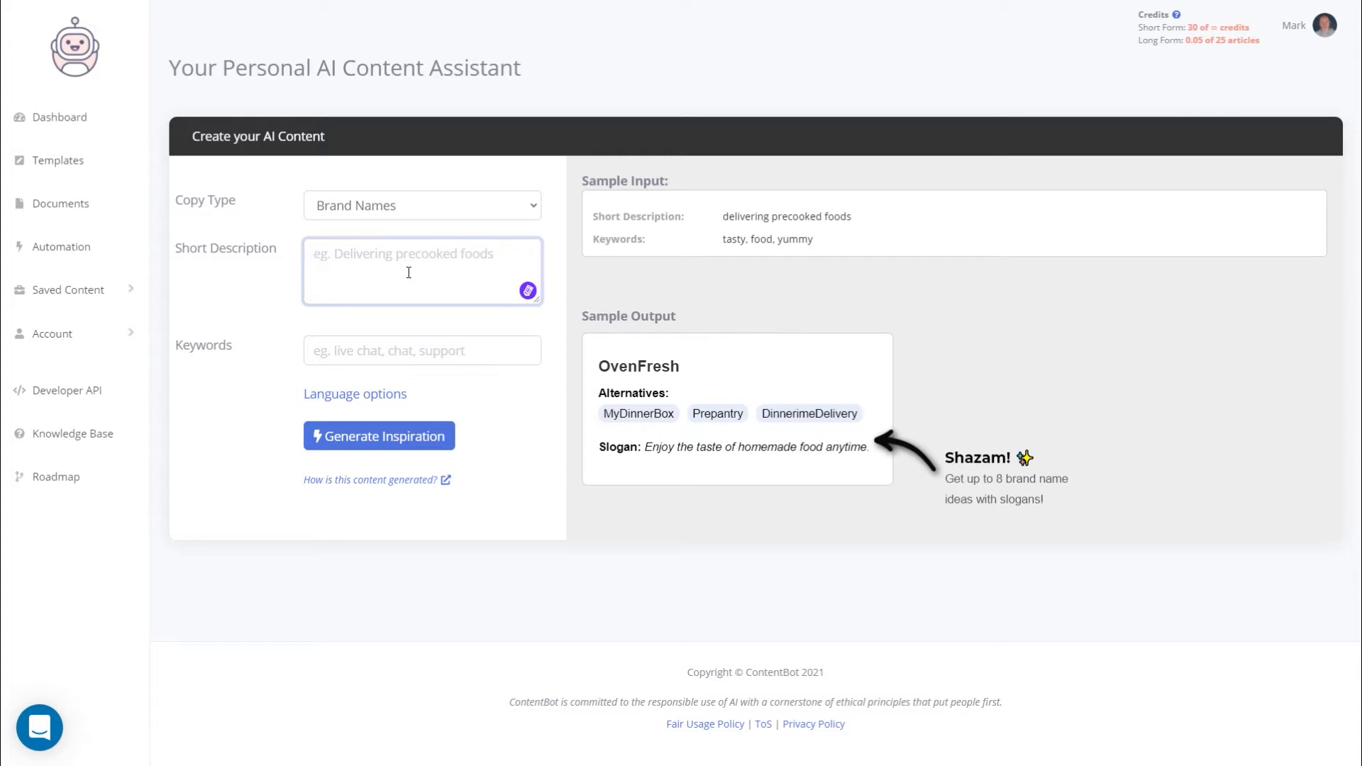
type("Manchester UK ")
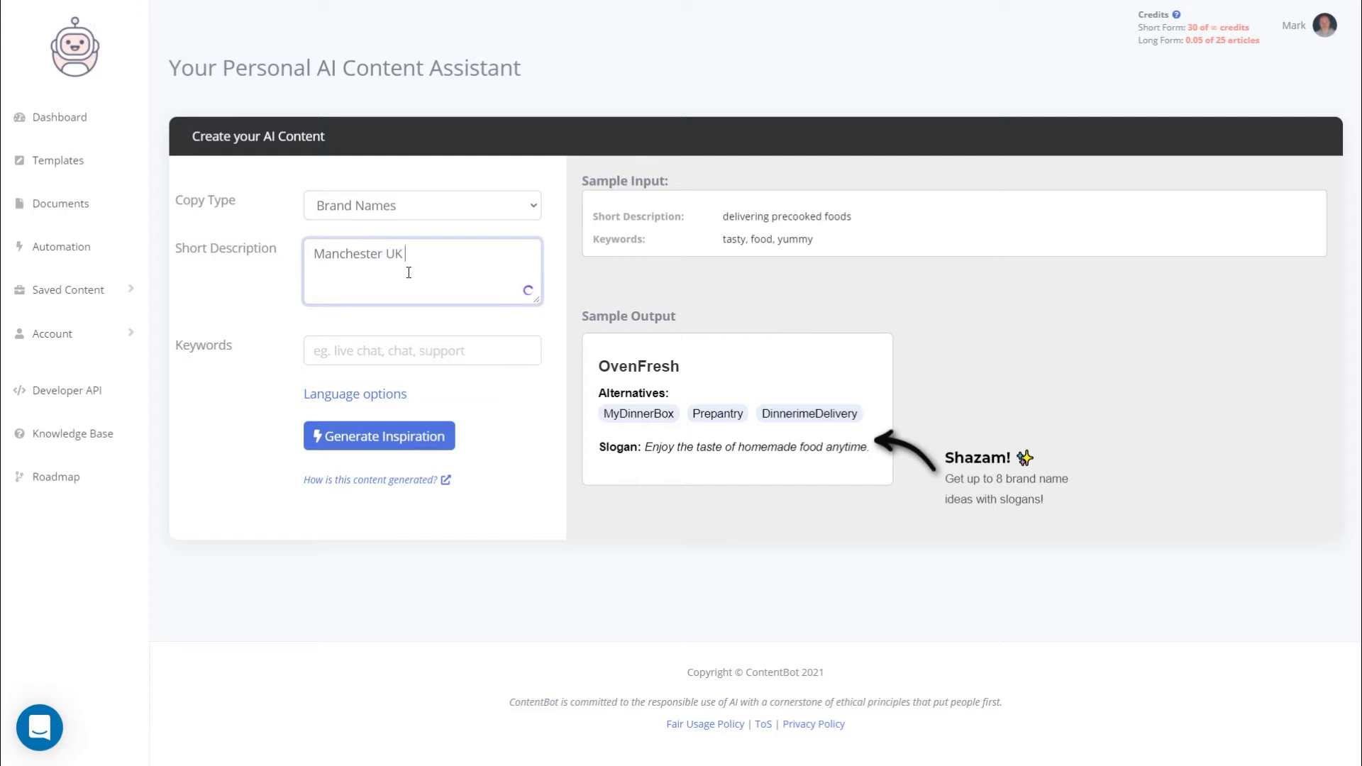
type("based web design and hostin")
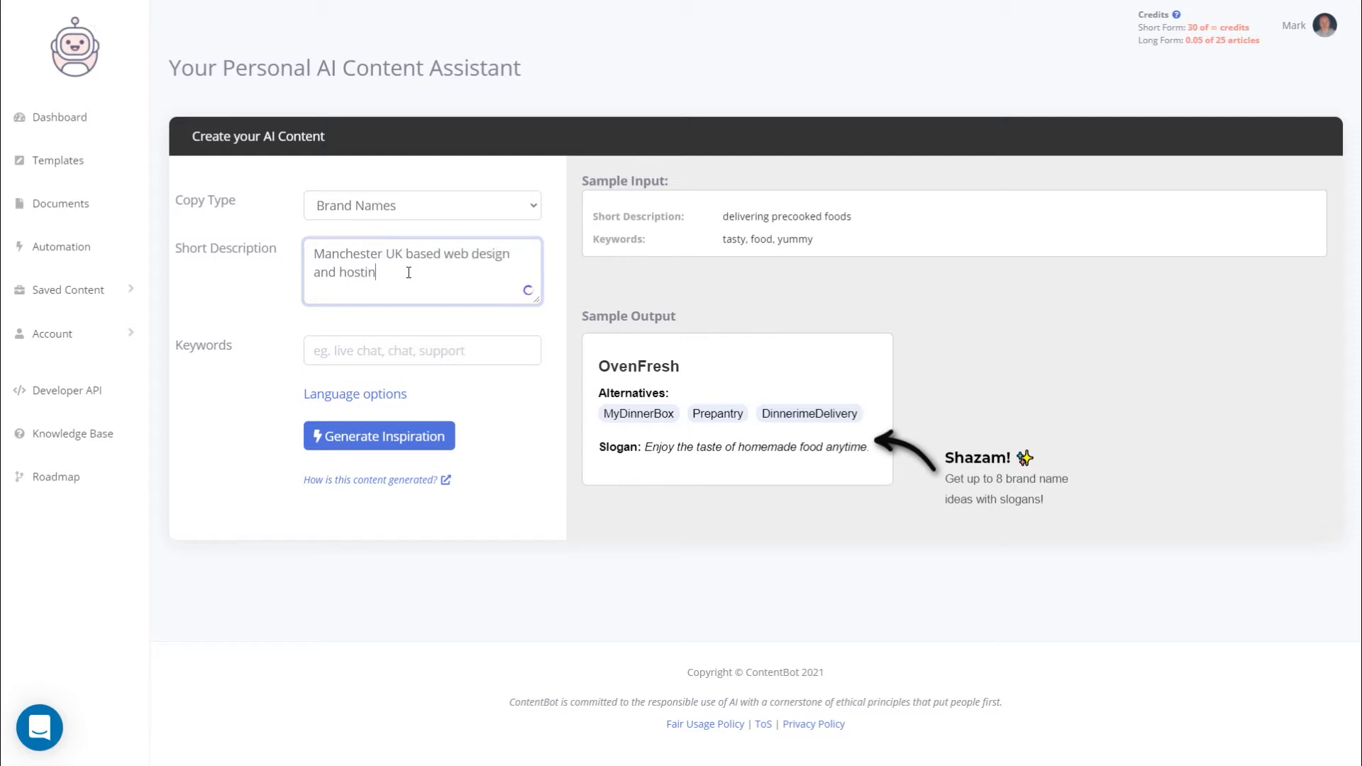
type("g agency.")
Step: Set the keywords to "web design, web hosting" with correct spelling and generate brand name ideas
left_click(376, 351)
type("web desgin, web hosting")
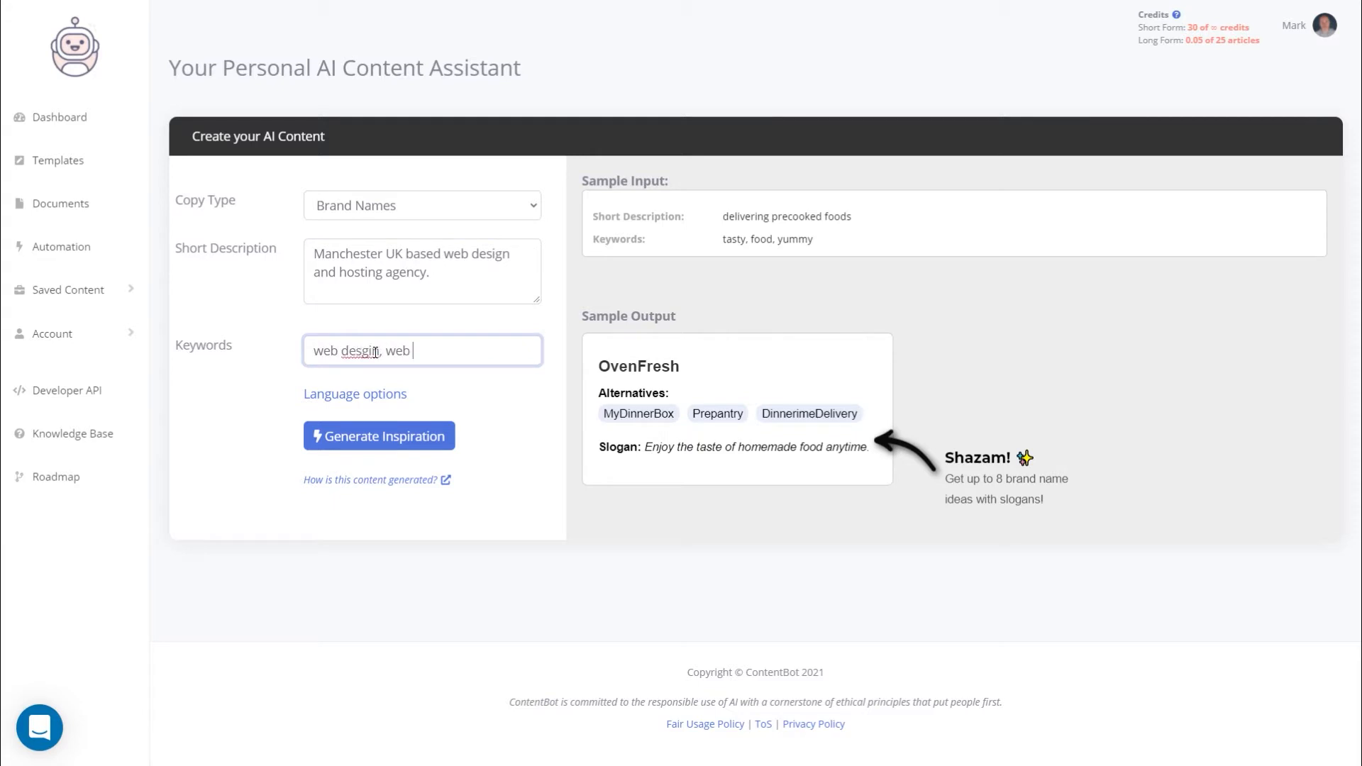
right_click(343, 349)
left_click(376, 356)
left_click(394, 441)
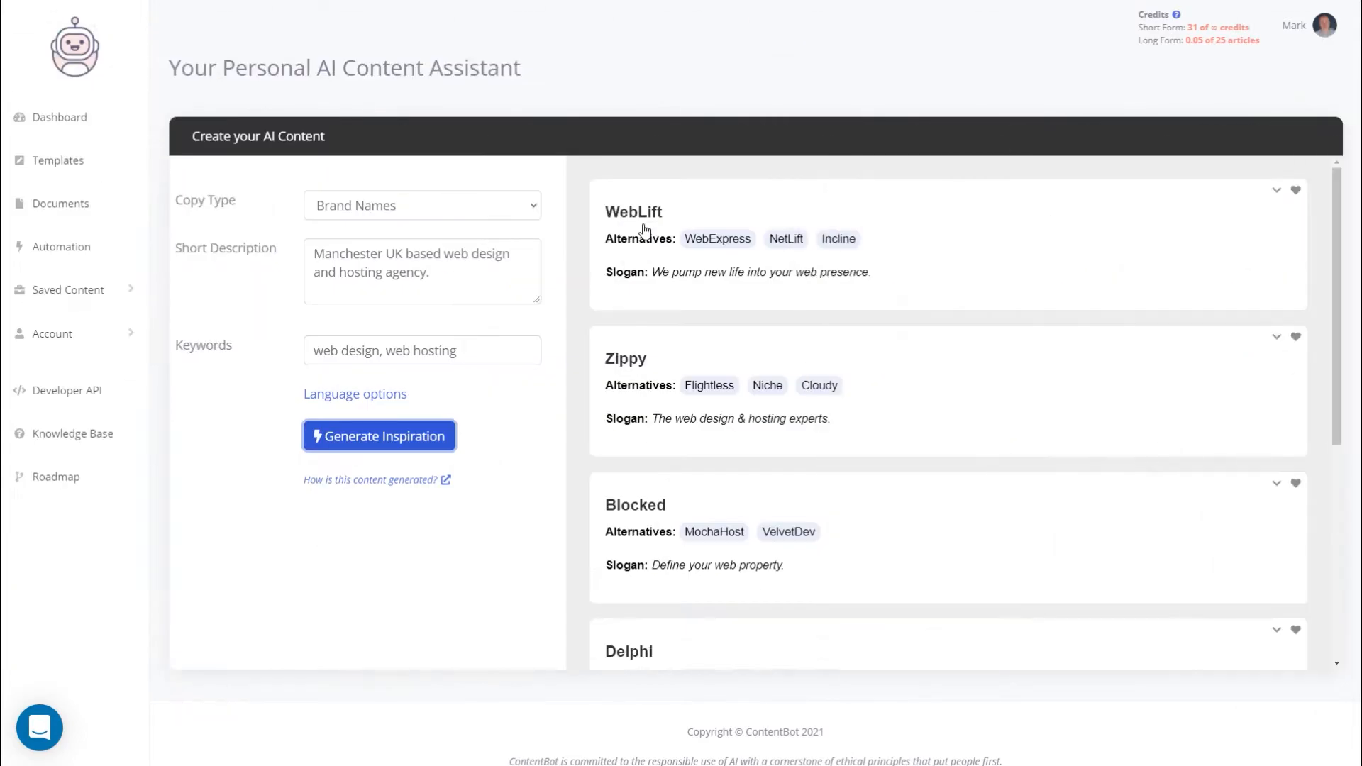
Step: Review the generated brand names and slogans, and mark the WebLift suggestion as a favourite
scroll(644, 229, "down", 5)
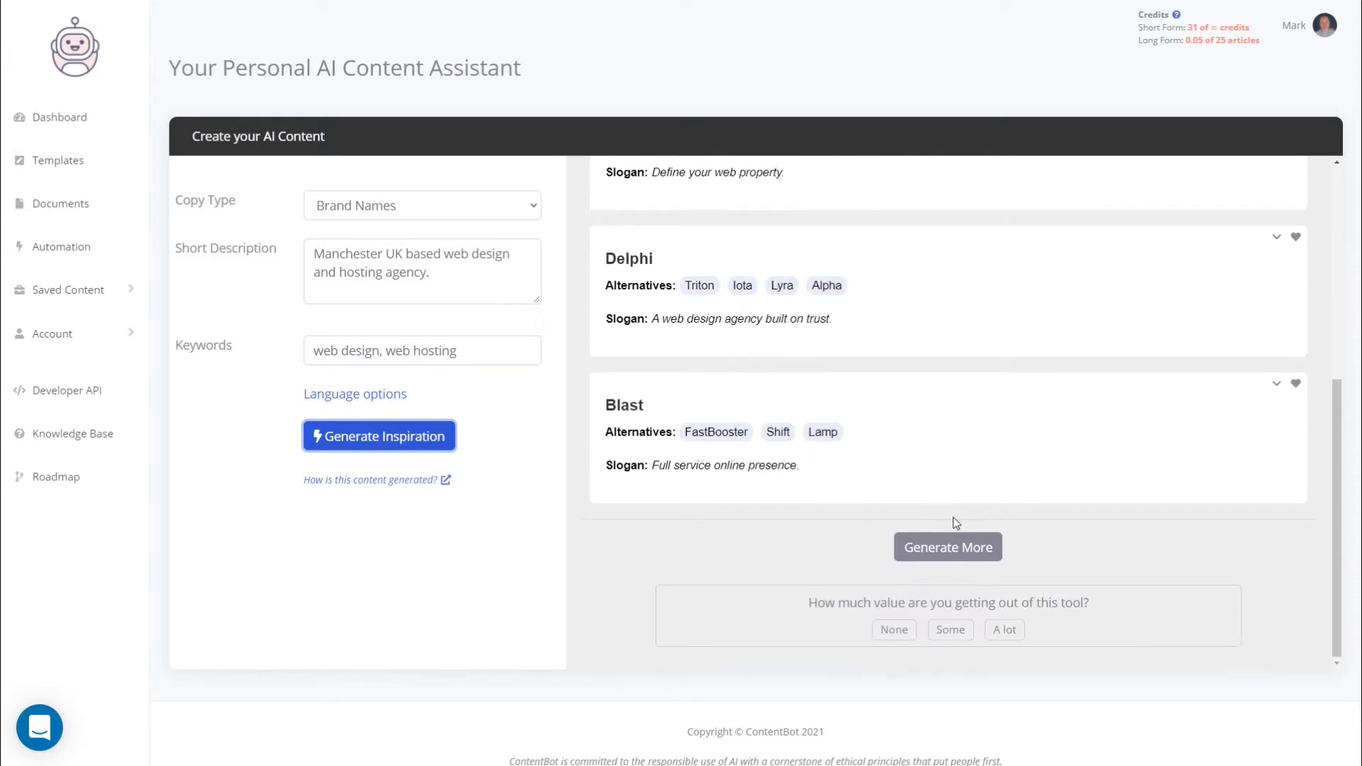
scroll(836, 523, "up", 5)
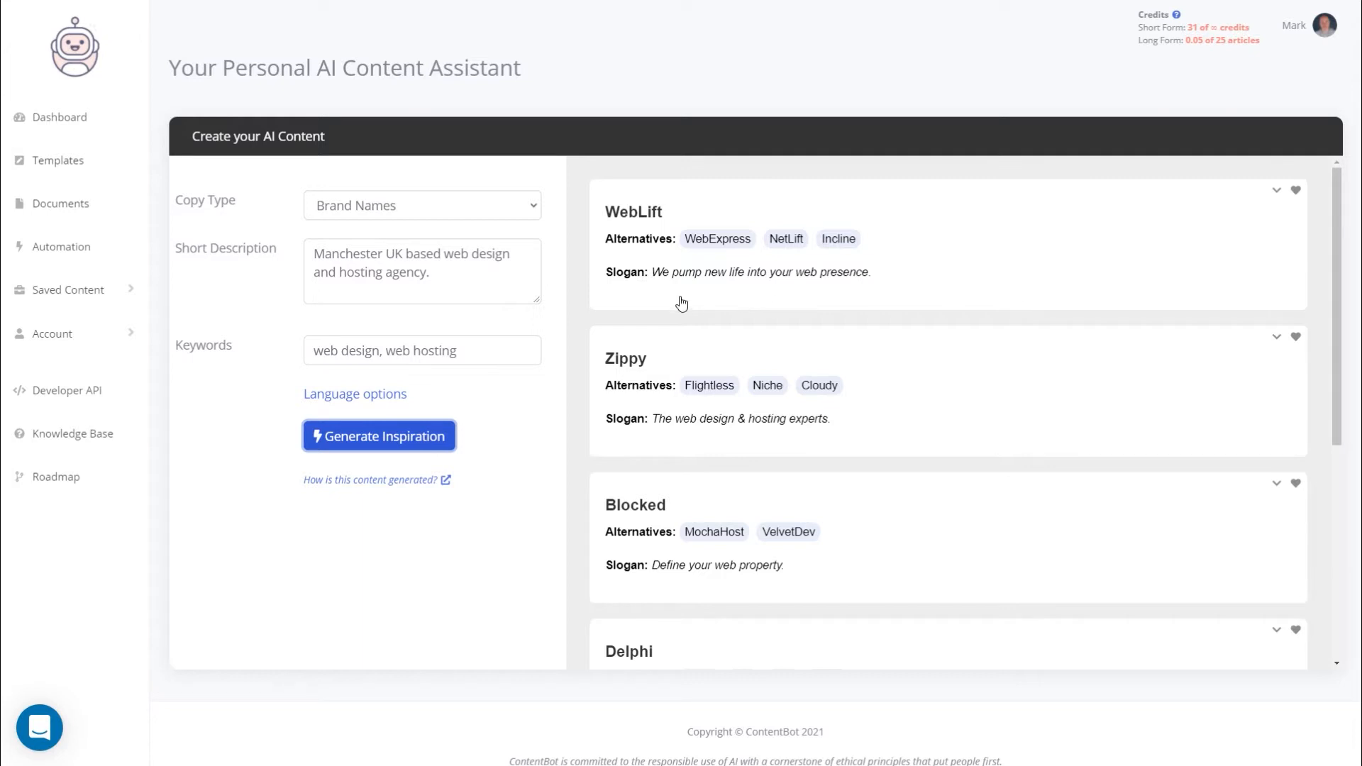
scroll(683, 309, "down", 1)
scroll(825, 366, "down", 1)
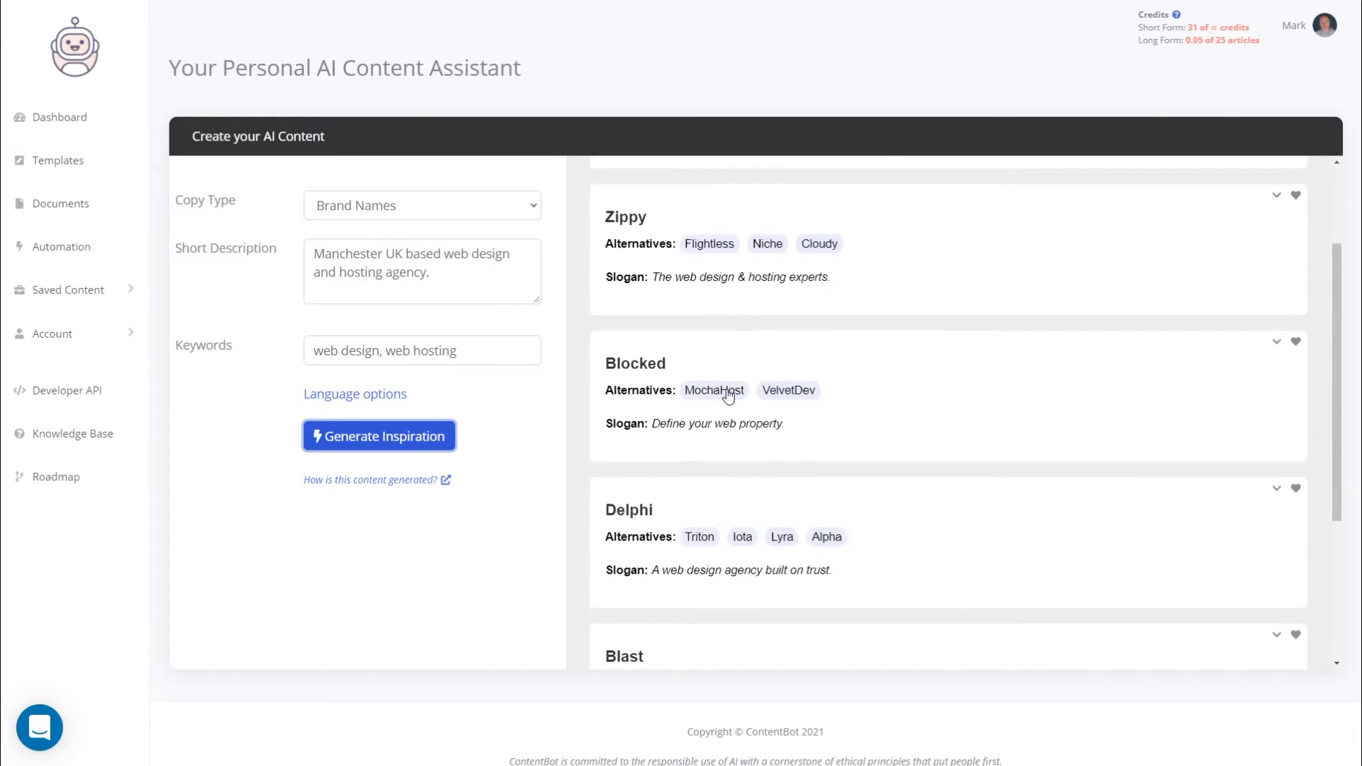
scroll(649, 404, "down", 1)
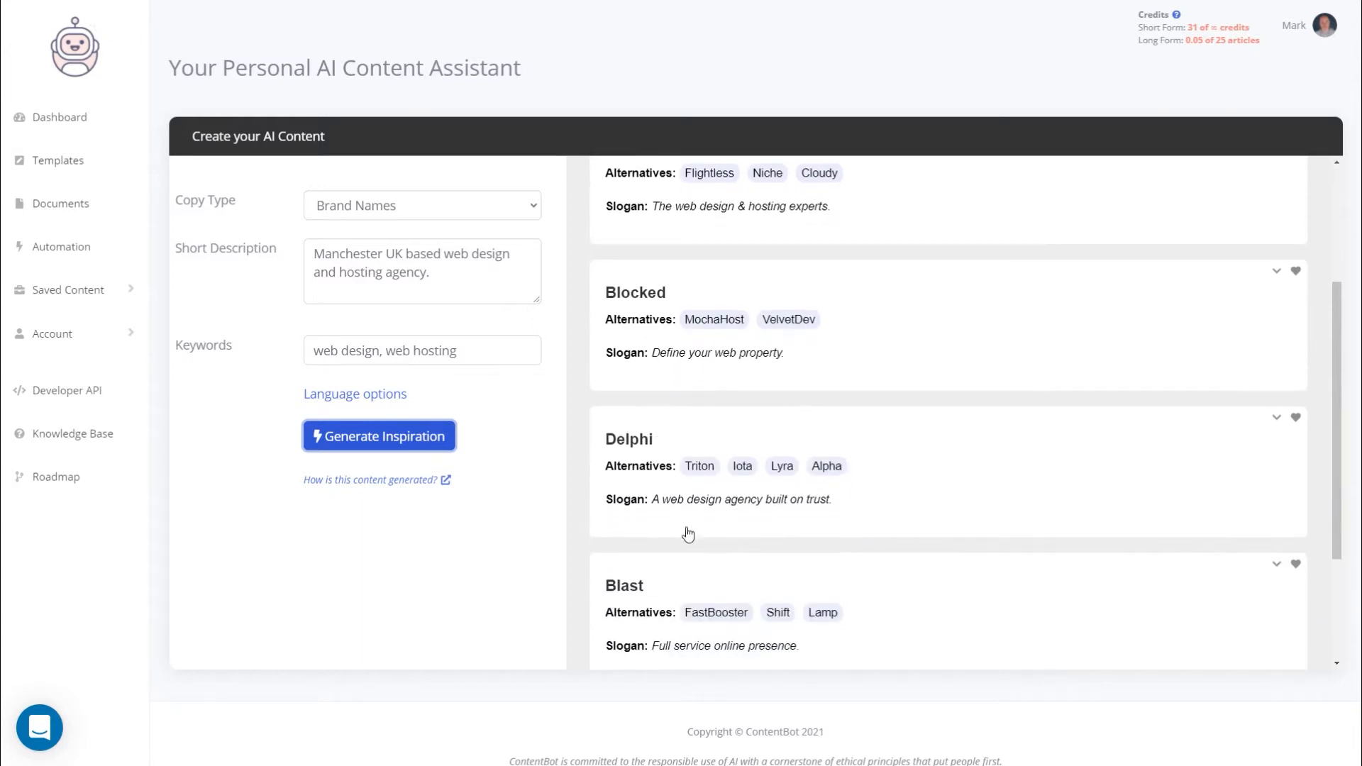
scroll(837, 514, "down", 2)
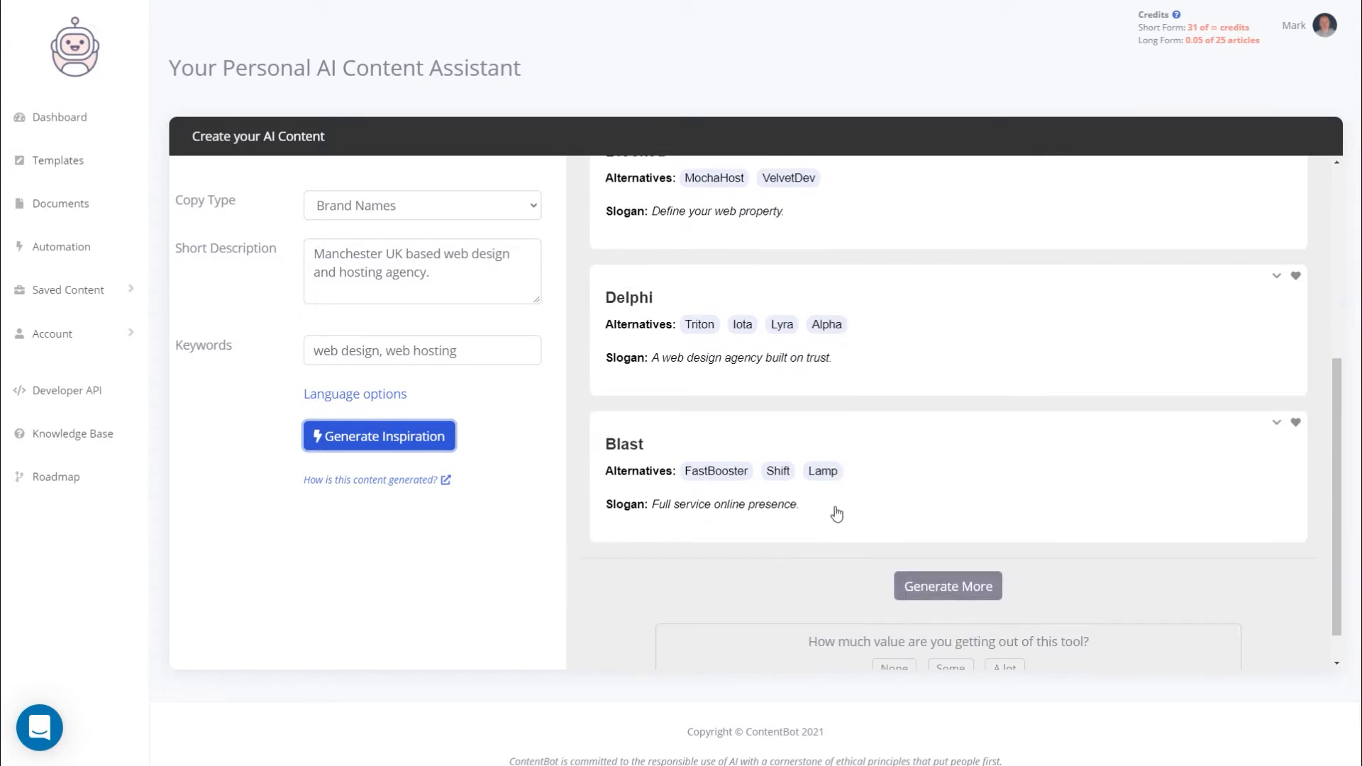
scroll(802, 479, "up", 5)
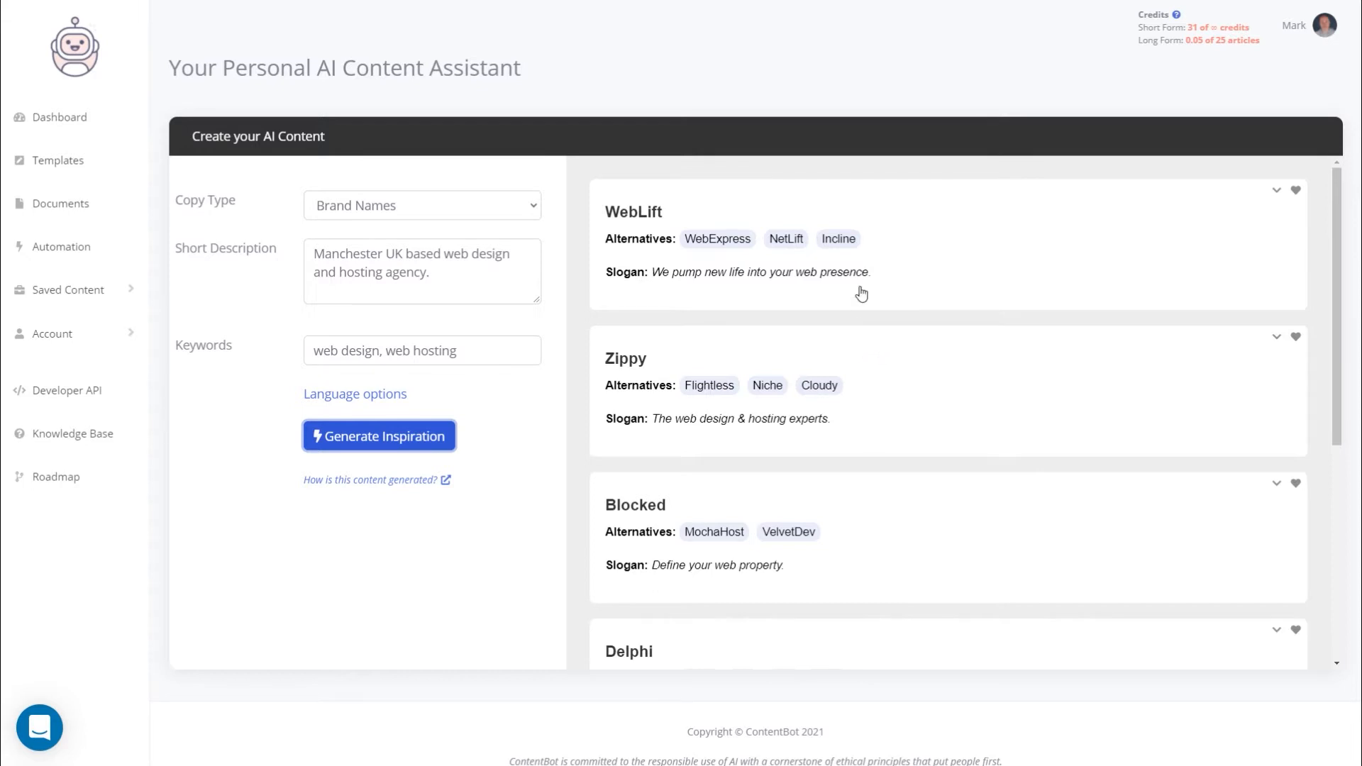
left_click_drag(874, 275, 652, 274)
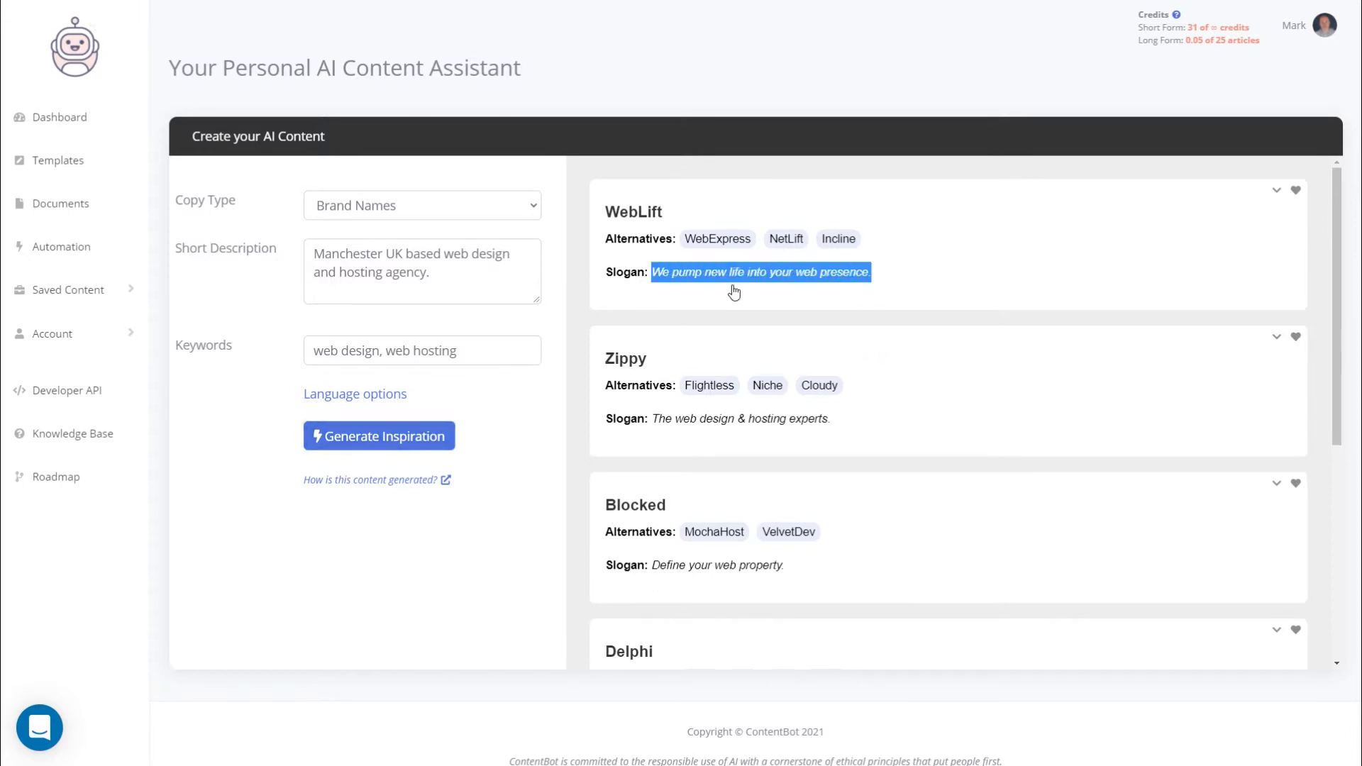
left_click(1296, 191)
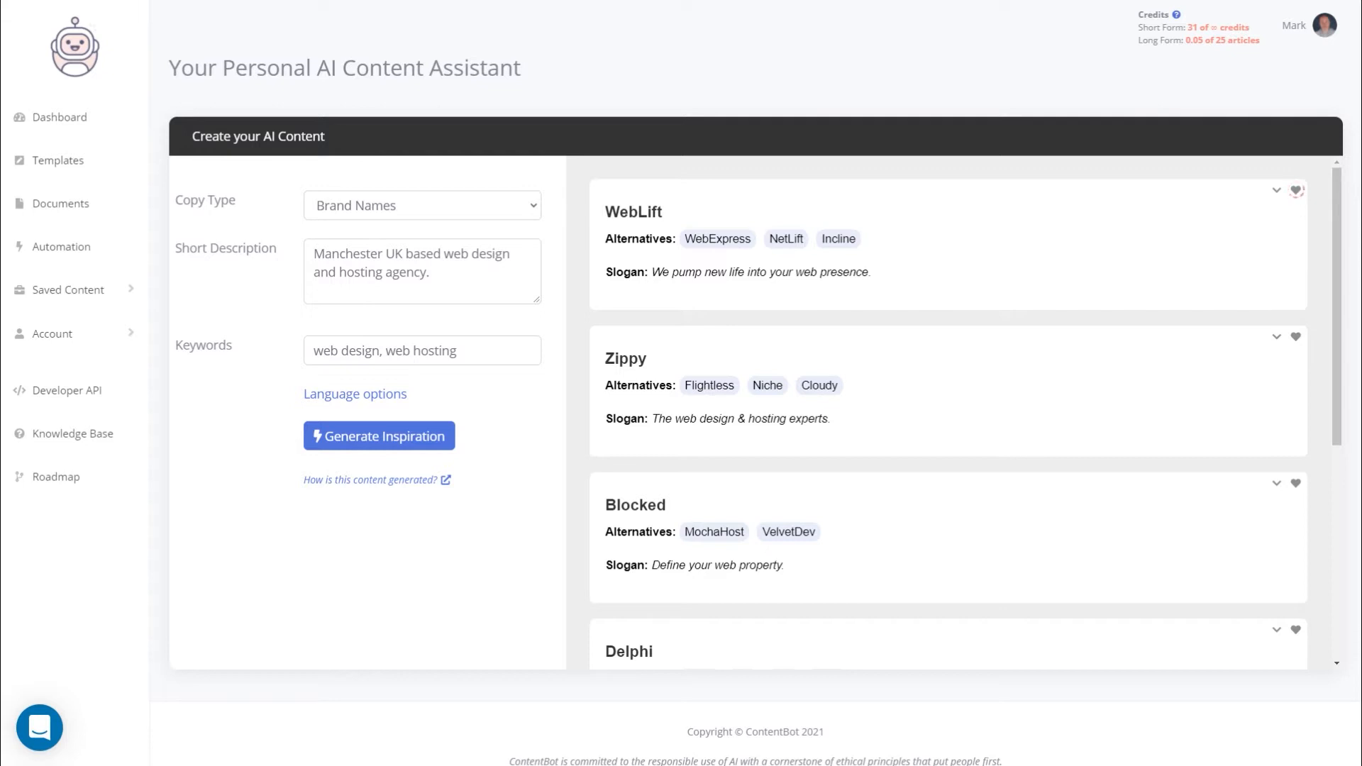
double_click(631, 215)
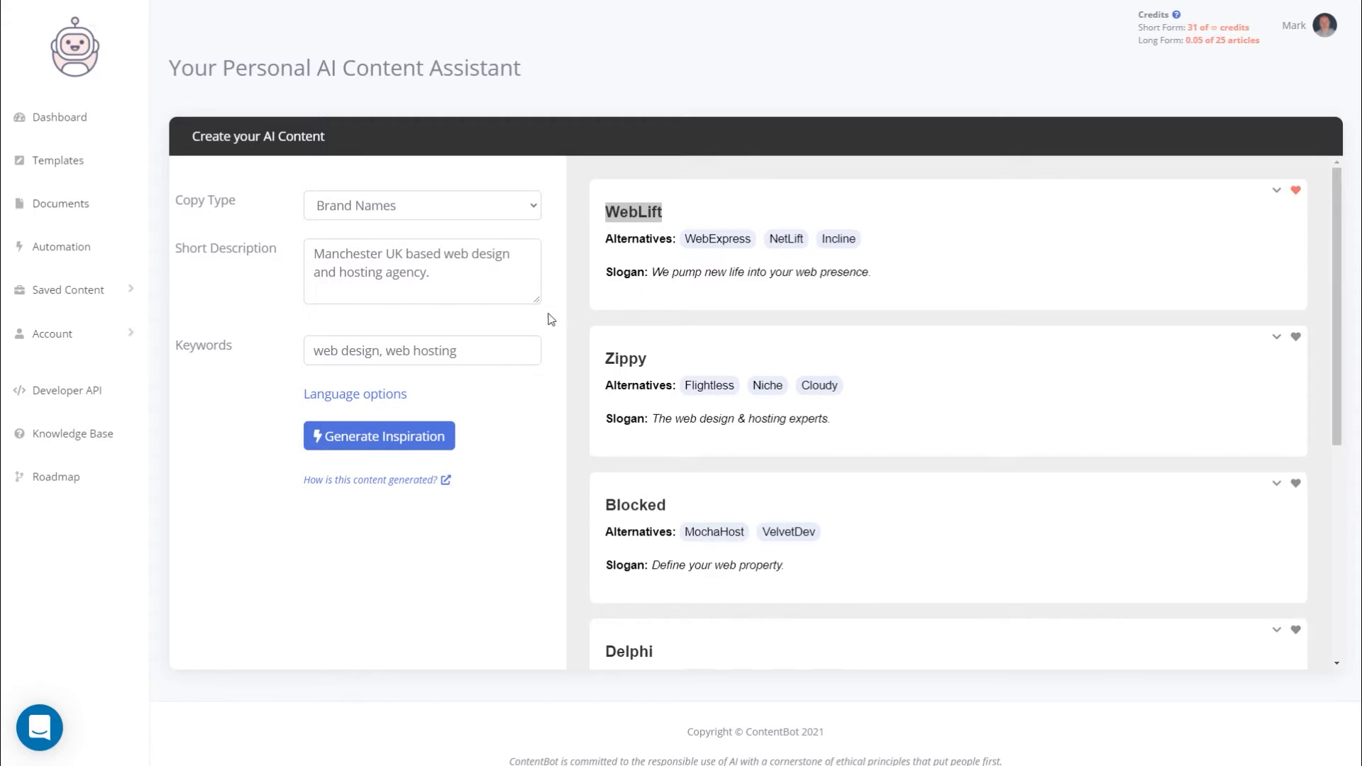
Step: Switch the copy type to Slogan Generator and generate slogans from the prefilled agency details
left_click(409, 200)
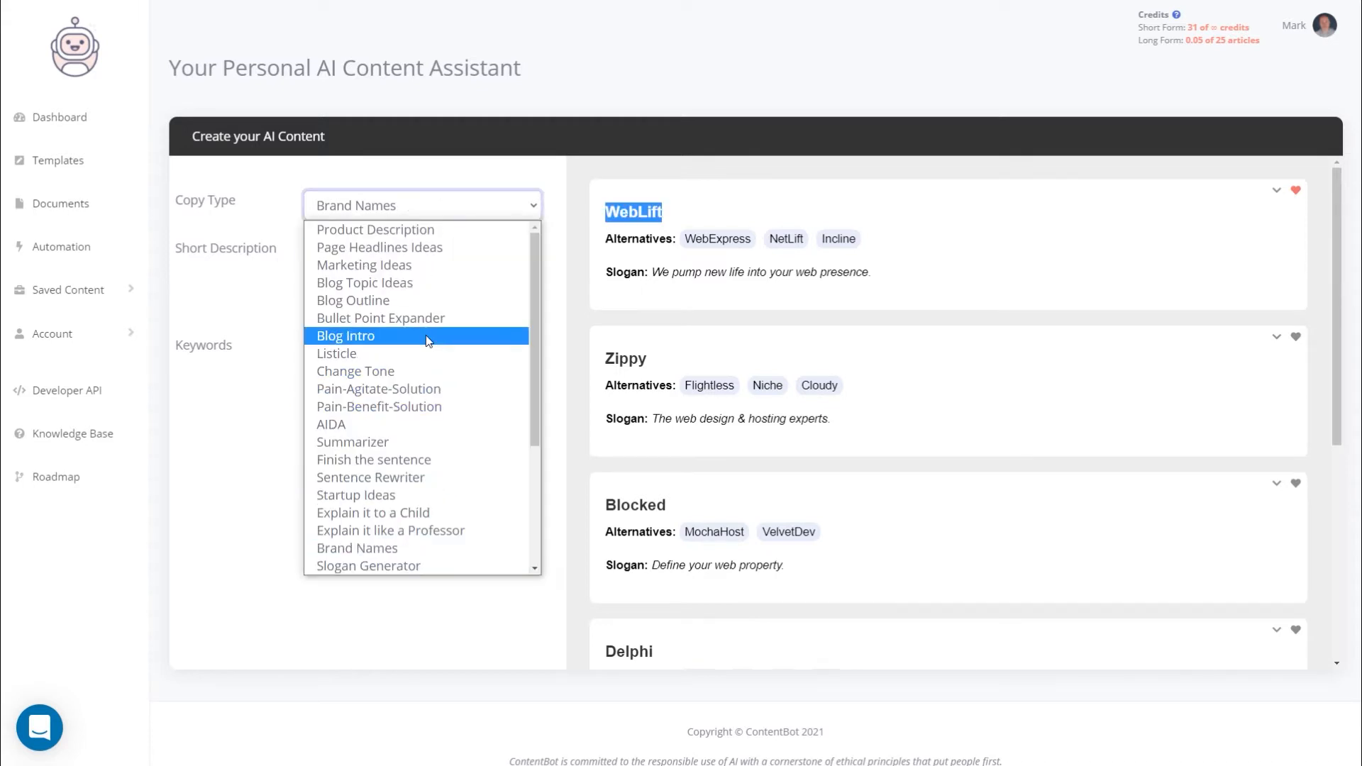
left_click(405, 565)
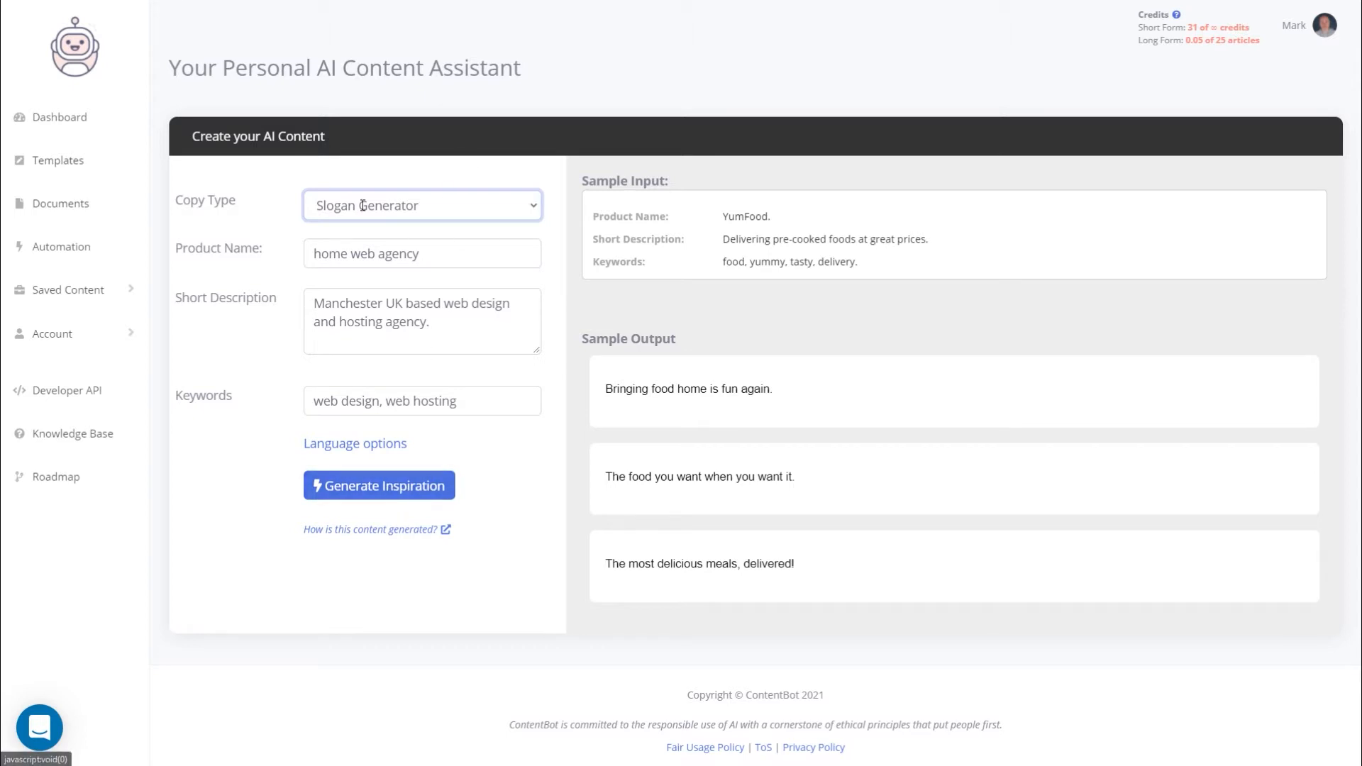
left_click(362, 493)
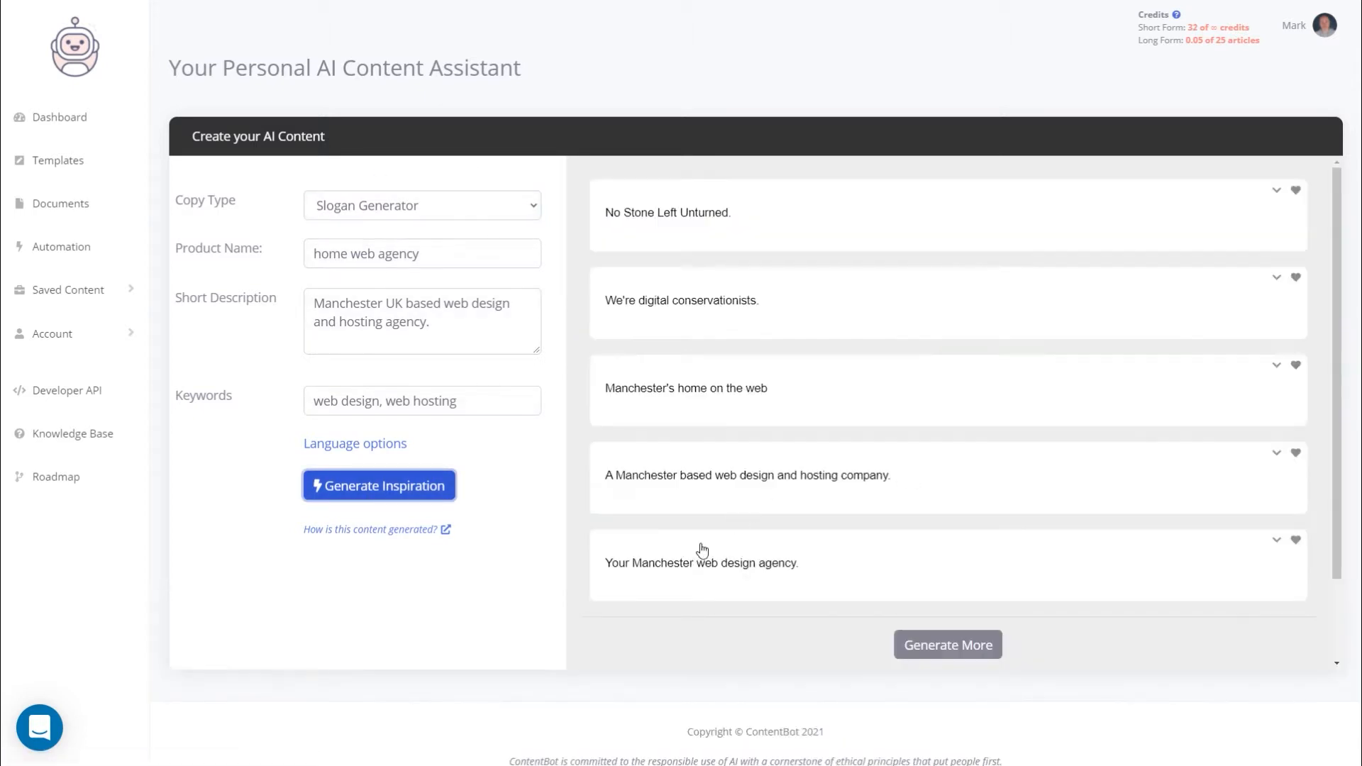
scroll(877, 535, "down", 1)
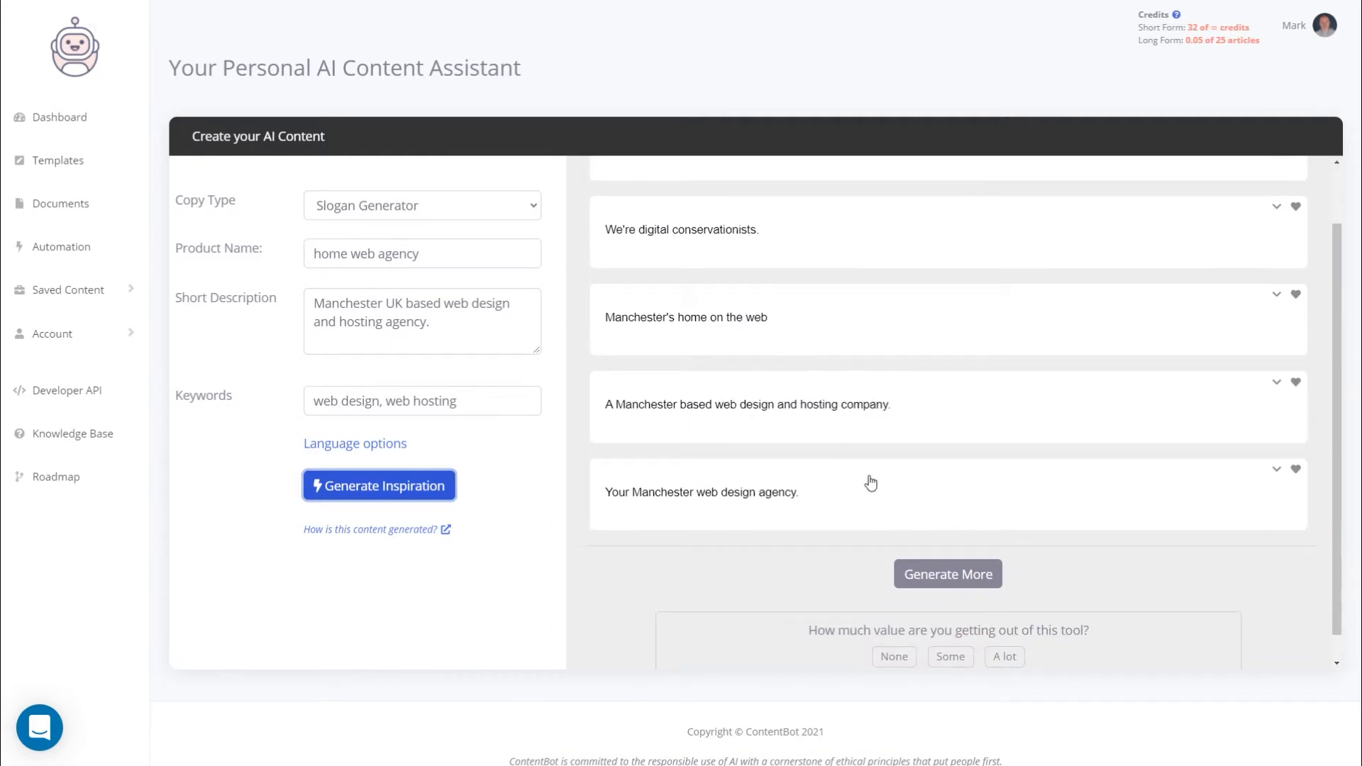
scroll(871, 482, "up", 1)
Step: Switch the copy type to Brand Story and append "We take your business vision and turn it into a stunning website." to the short description
left_click(407, 206)
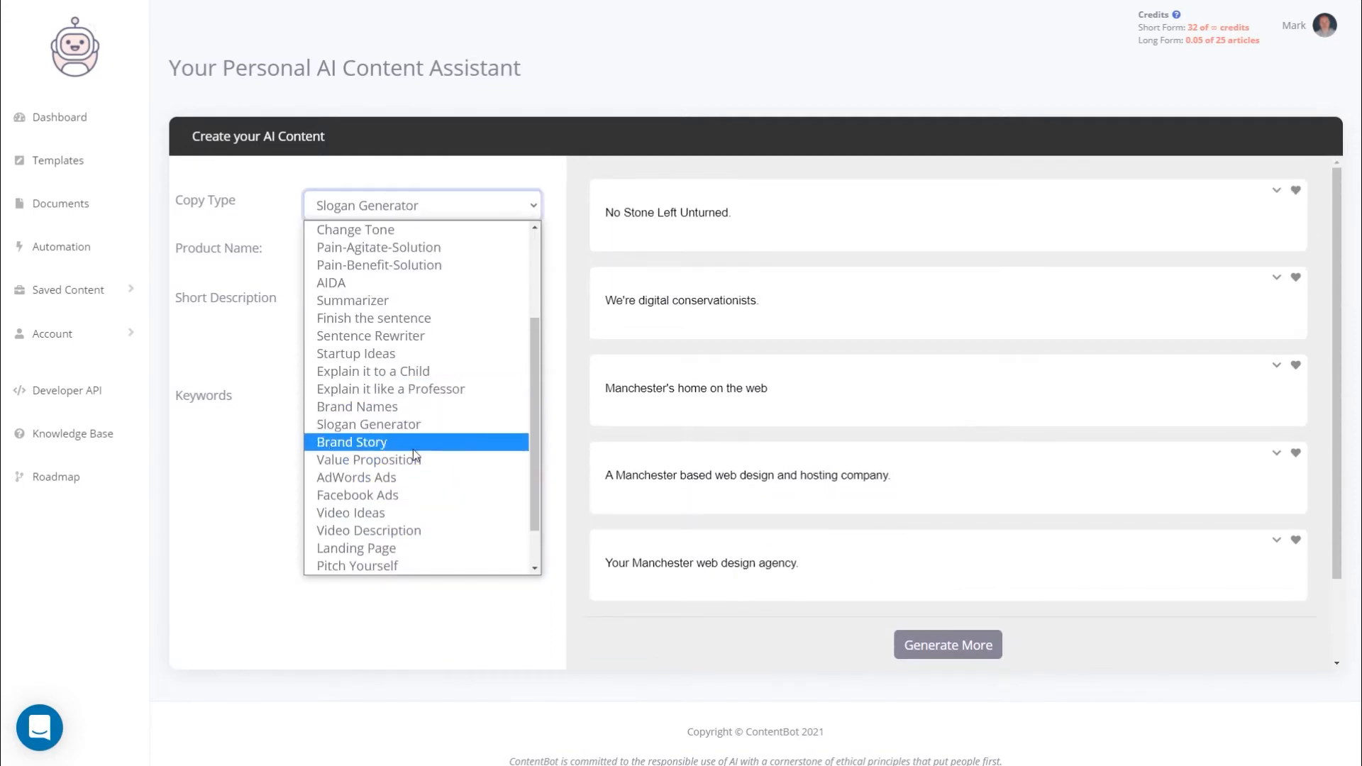
left_click(405, 439)
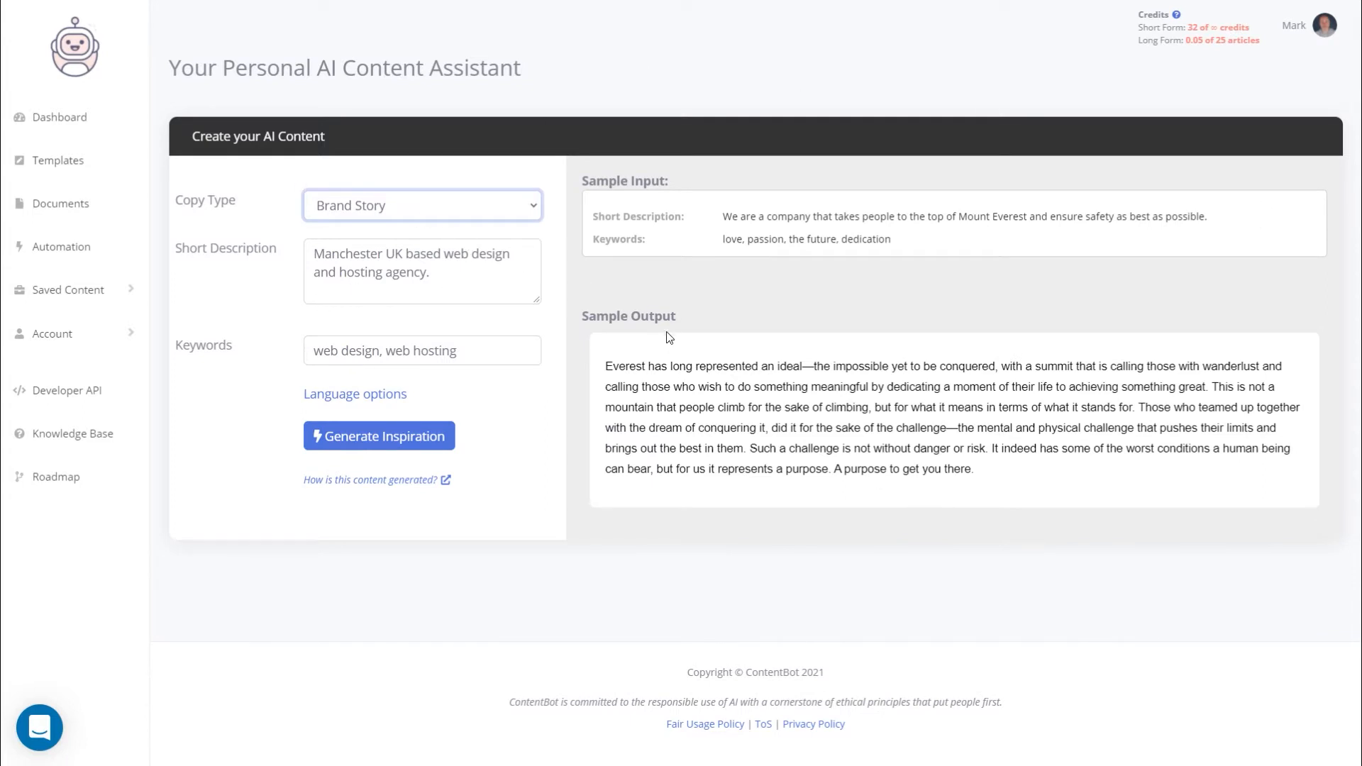
left_click(470, 279)
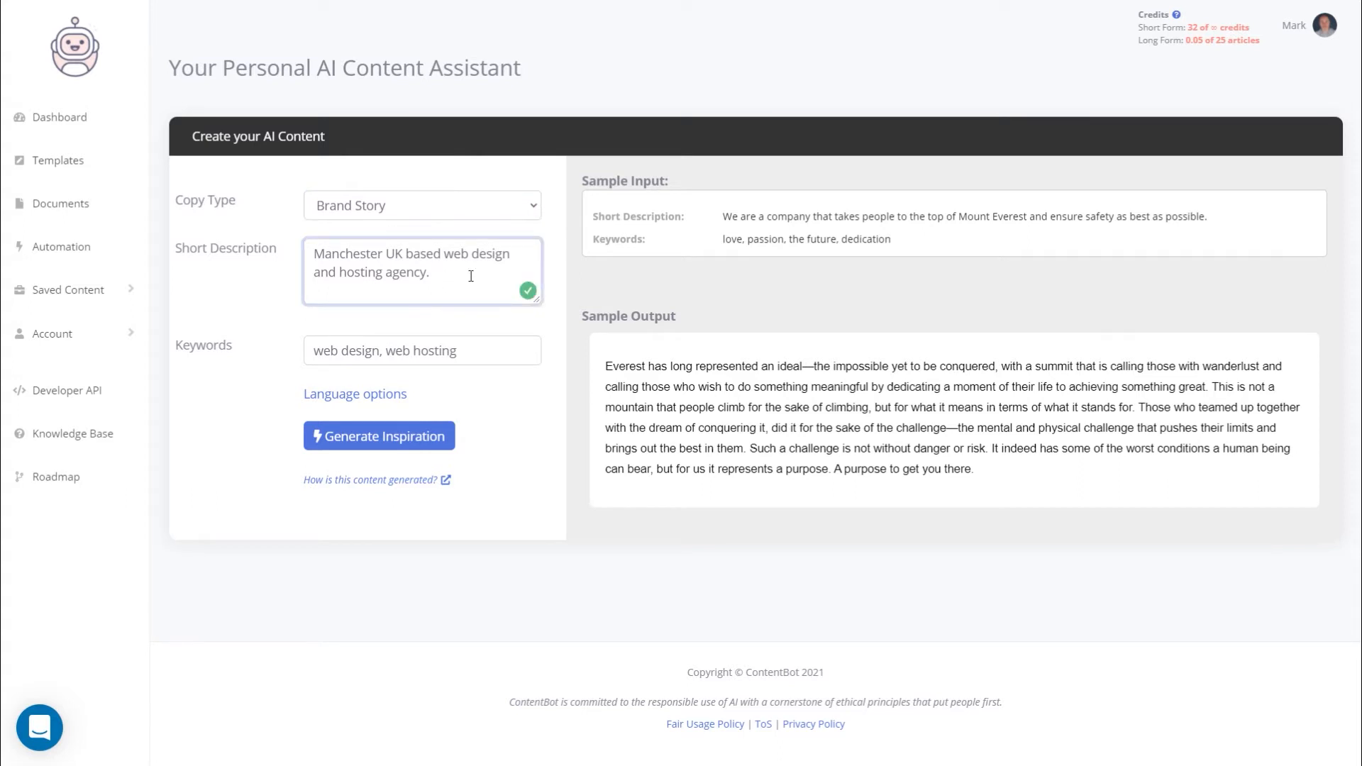
type("We take your business vision")
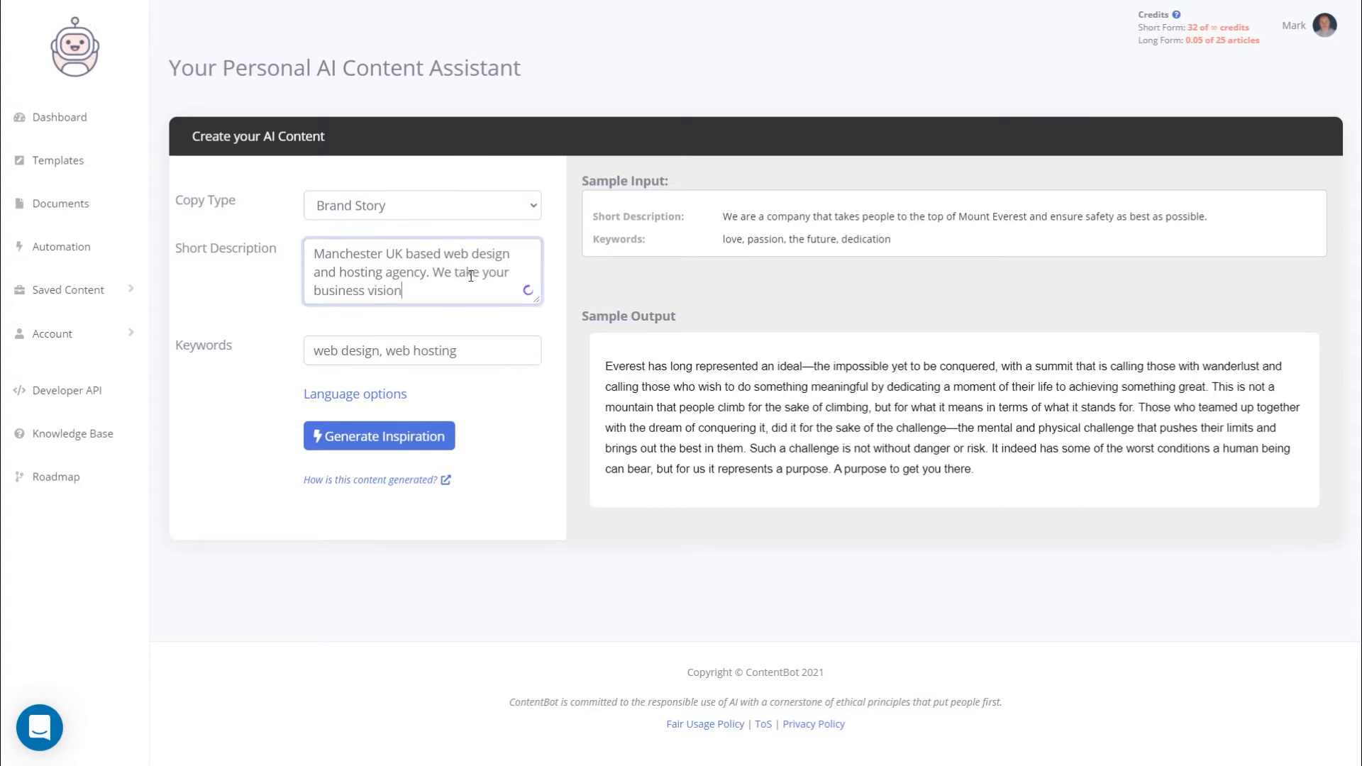
type(" and turn it into a stunning website.")
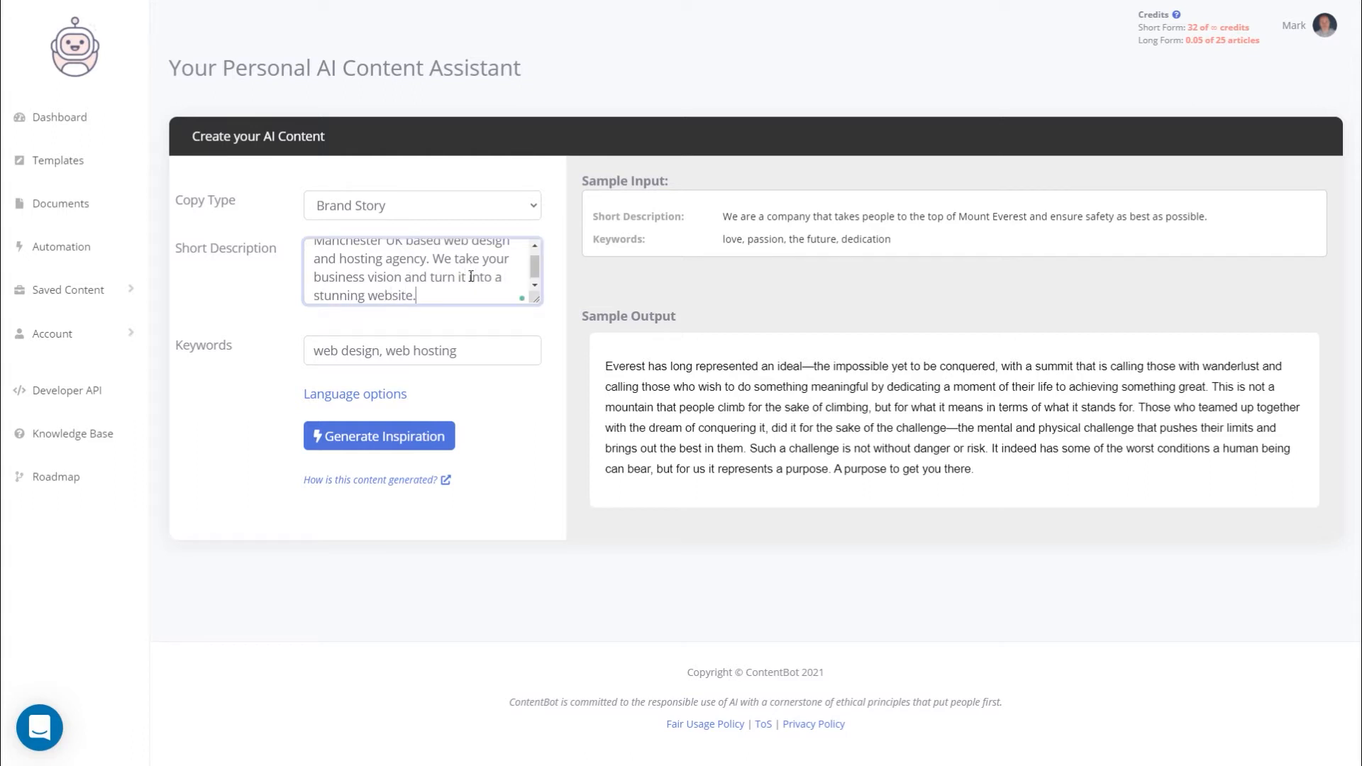
Step: Generate brand stories and mark the one beginning "Our vision is all about transformation" as a favourite
left_click(395, 439)
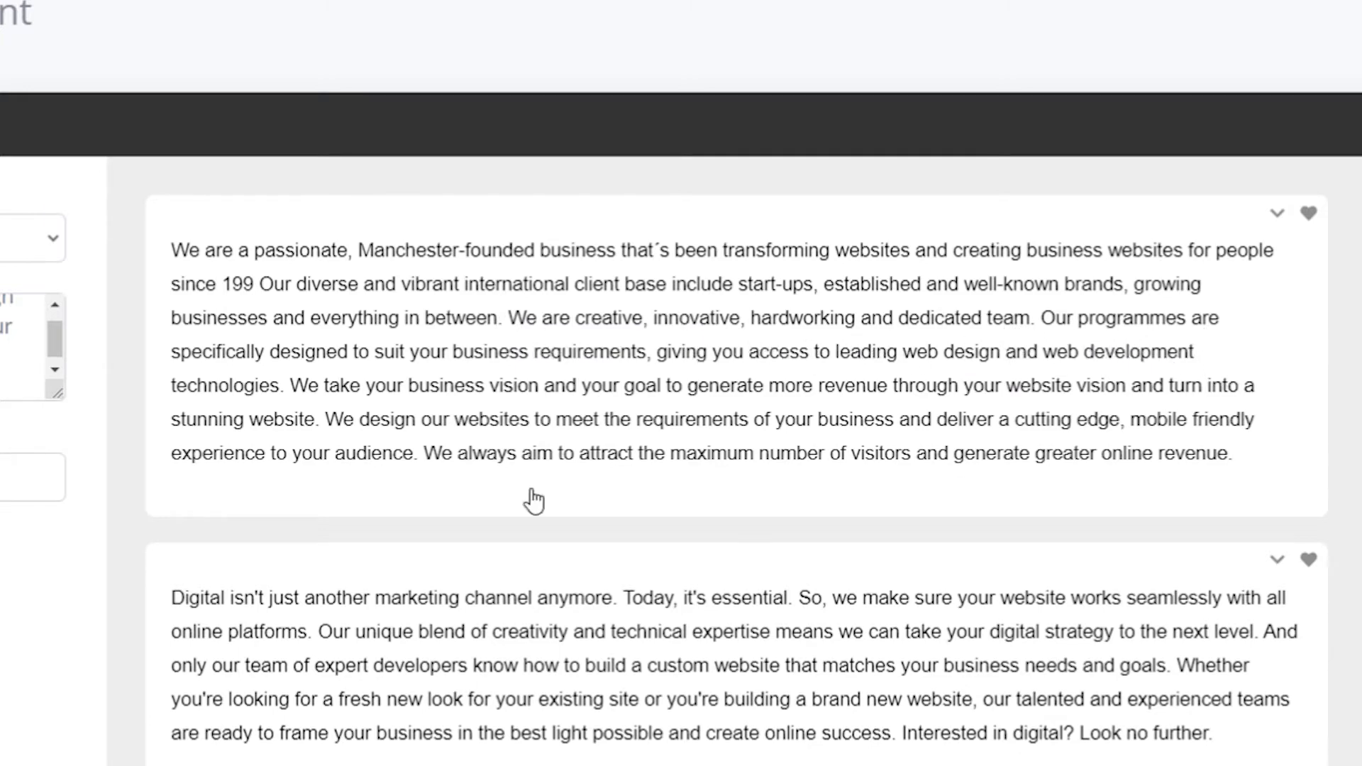
scroll(425, 440, "down", 4)
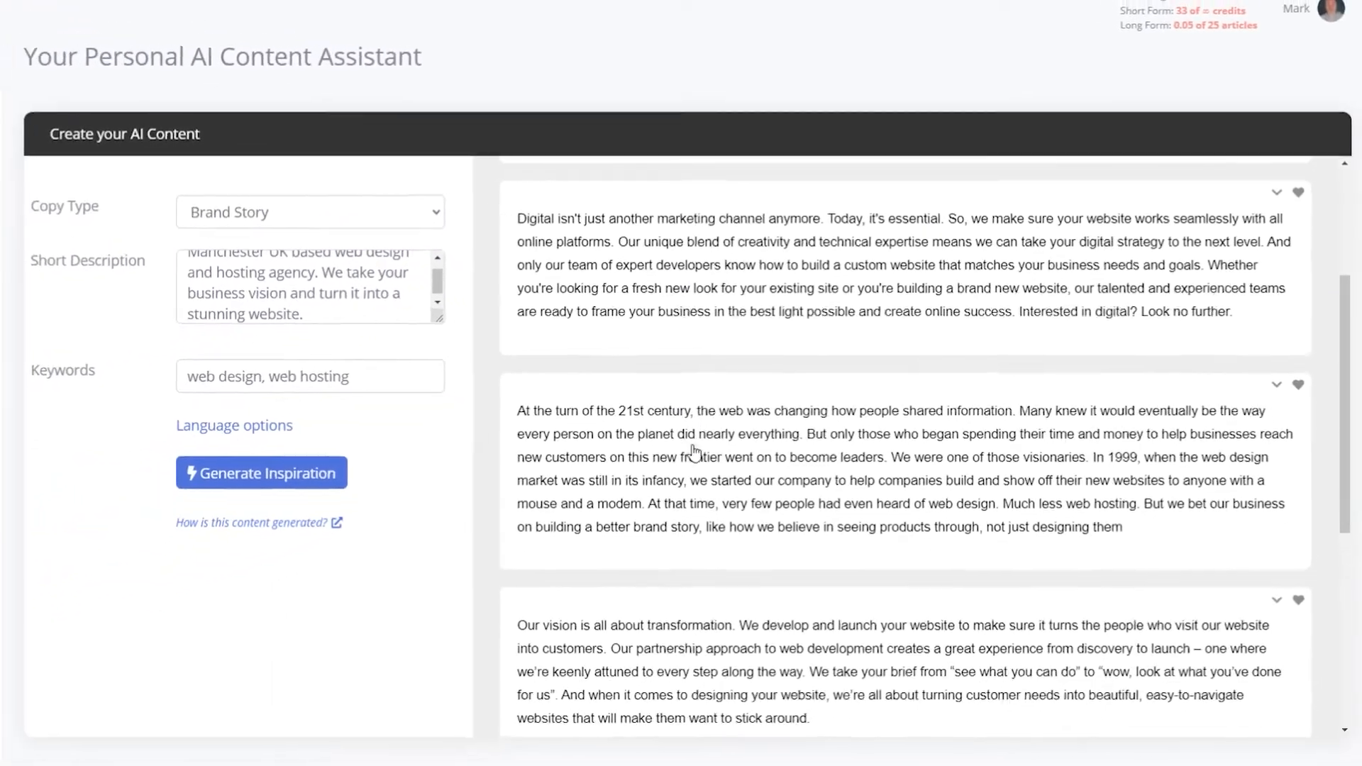
scroll(608, 380, "down", 3)
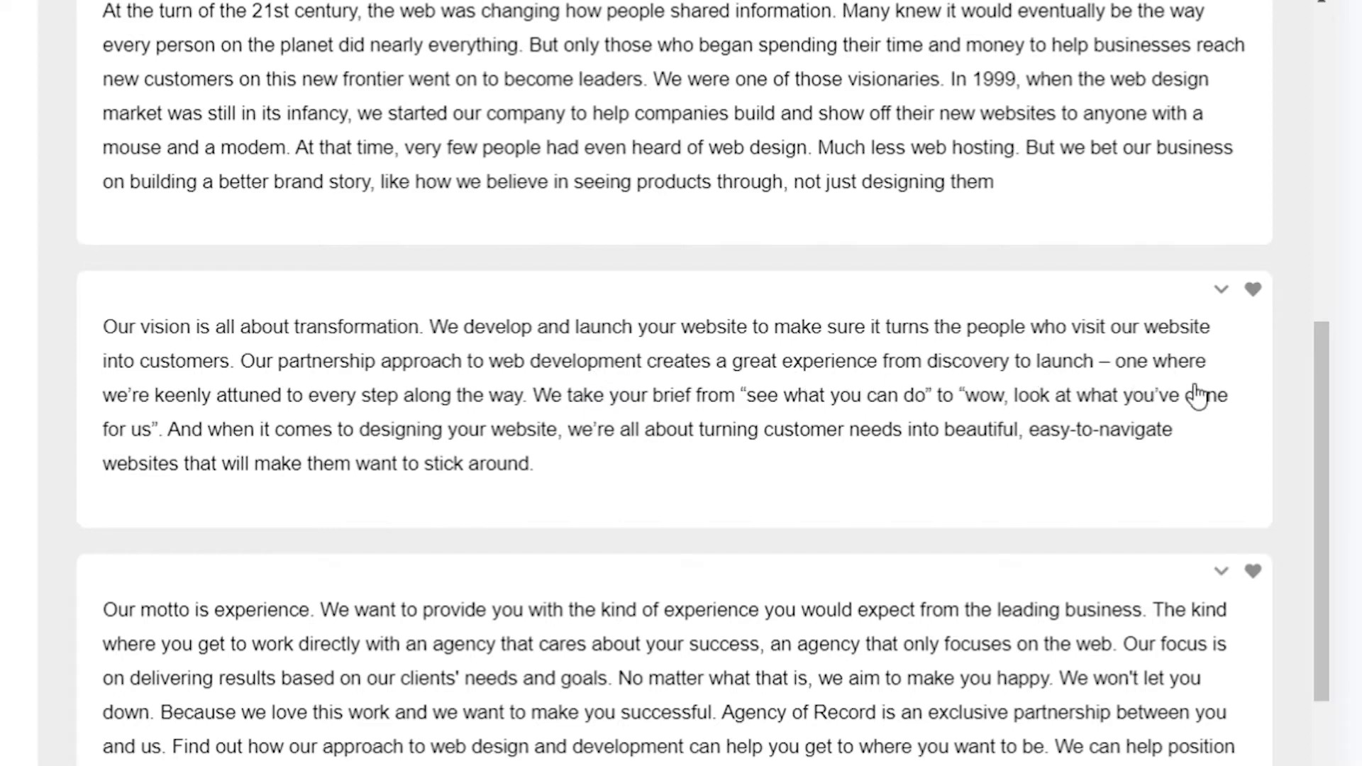
left_click(1253, 291)
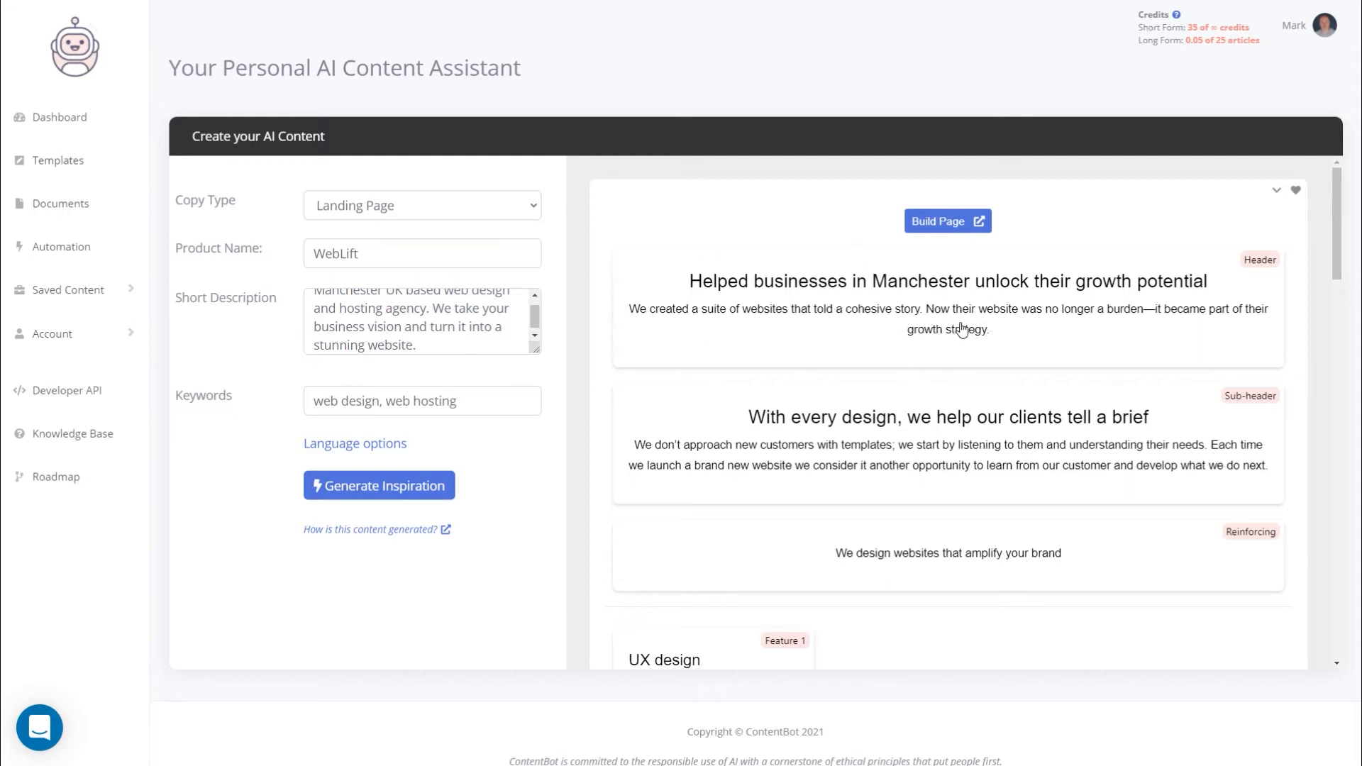
Step: Review the generated landing page copy, from the headers and features to the benefits of each variant
scroll(898, 358, "down", 1)
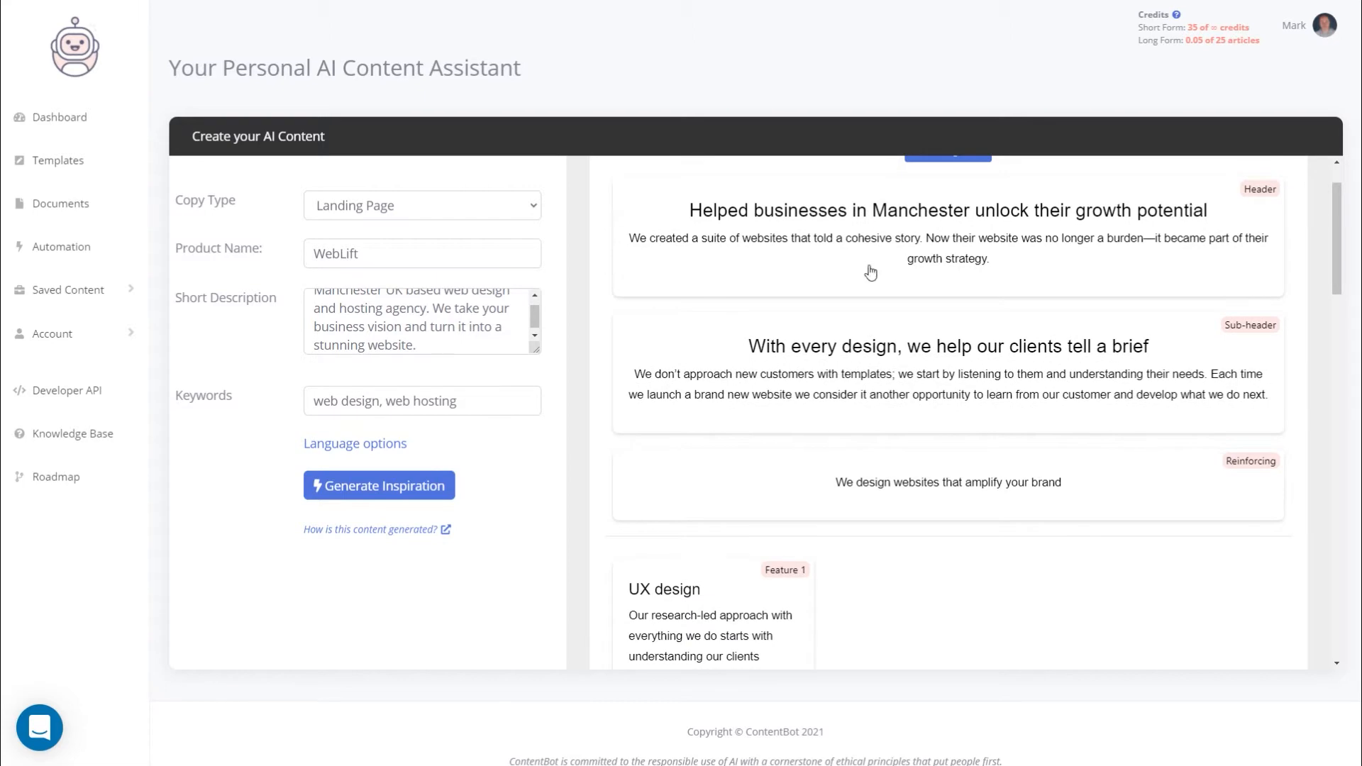
scroll(840, 413, "down", 2)
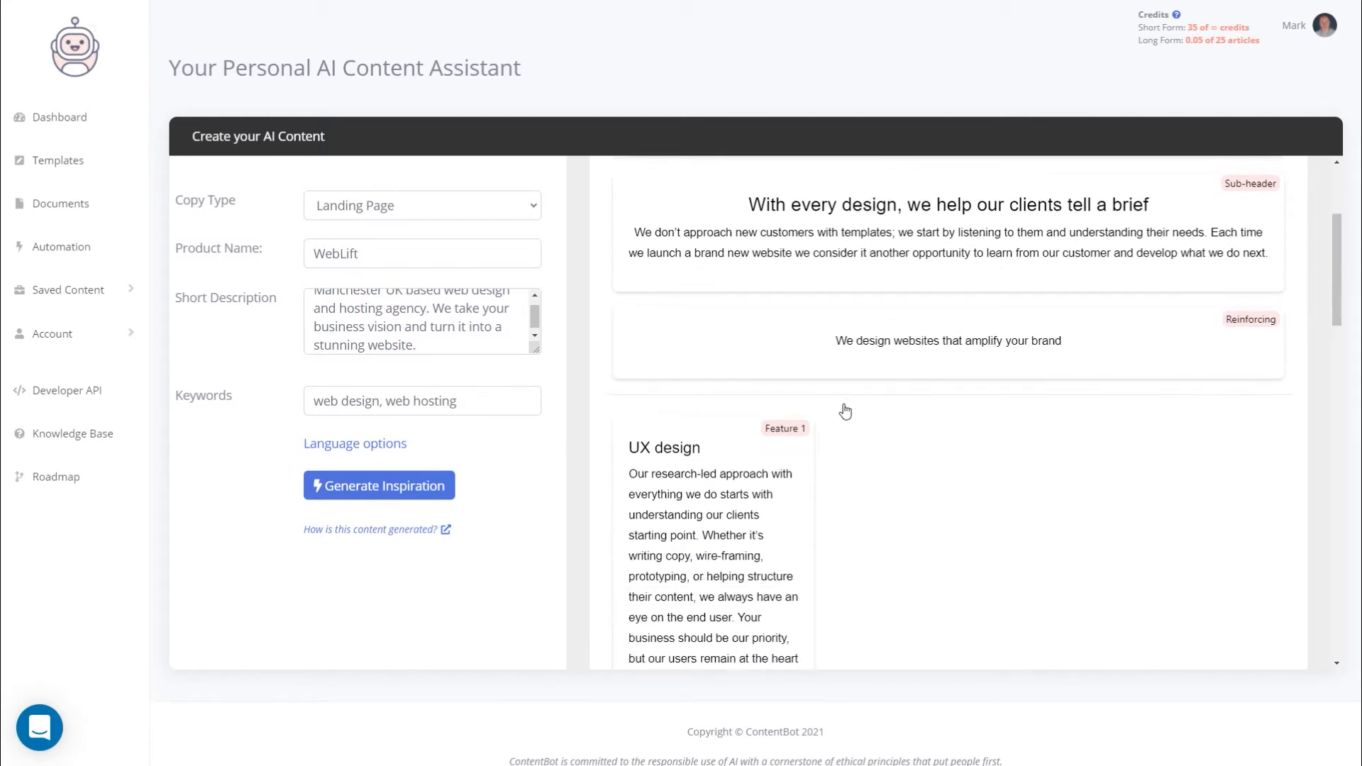
scroll(781, 454, "down", 2)
scroll(795, 490, "down", 4)
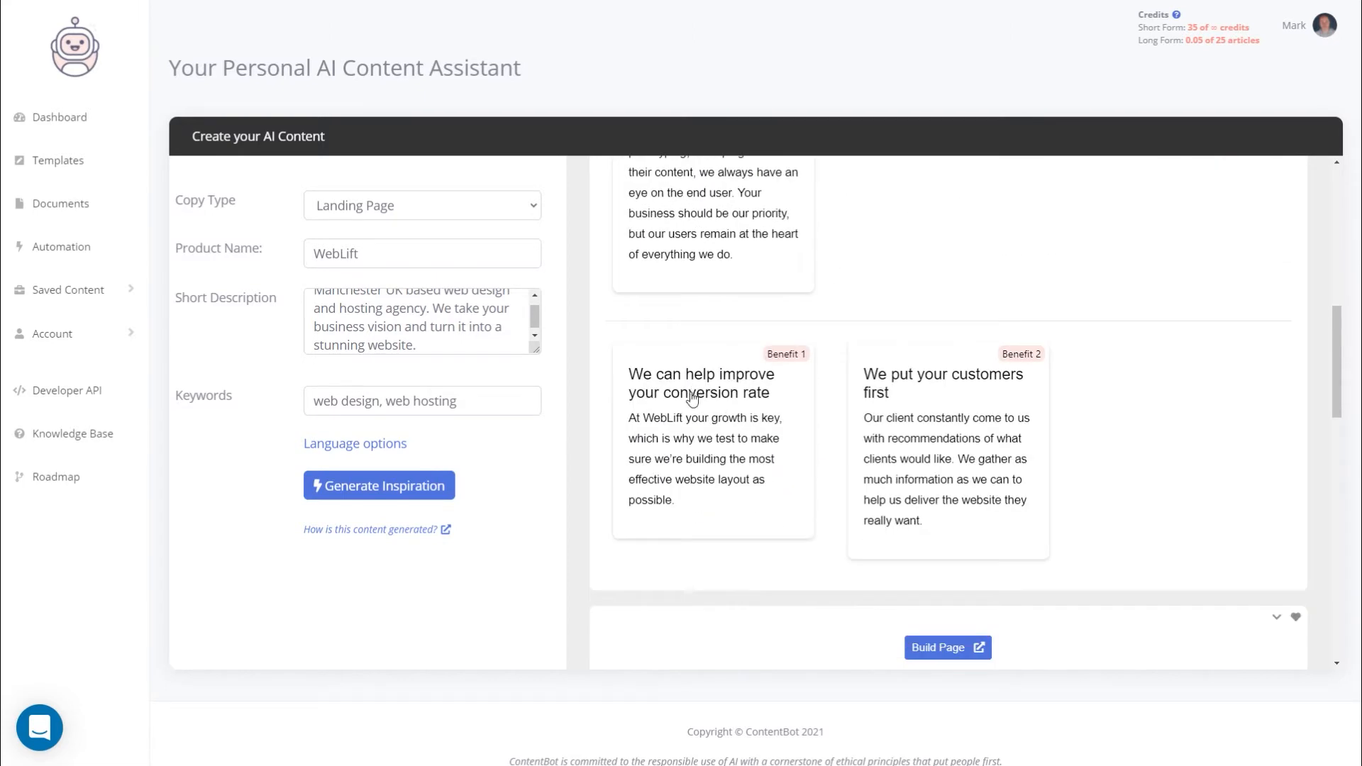
scroll(681, 426, "down", 2)
scroll(685, 410, "down", 7)
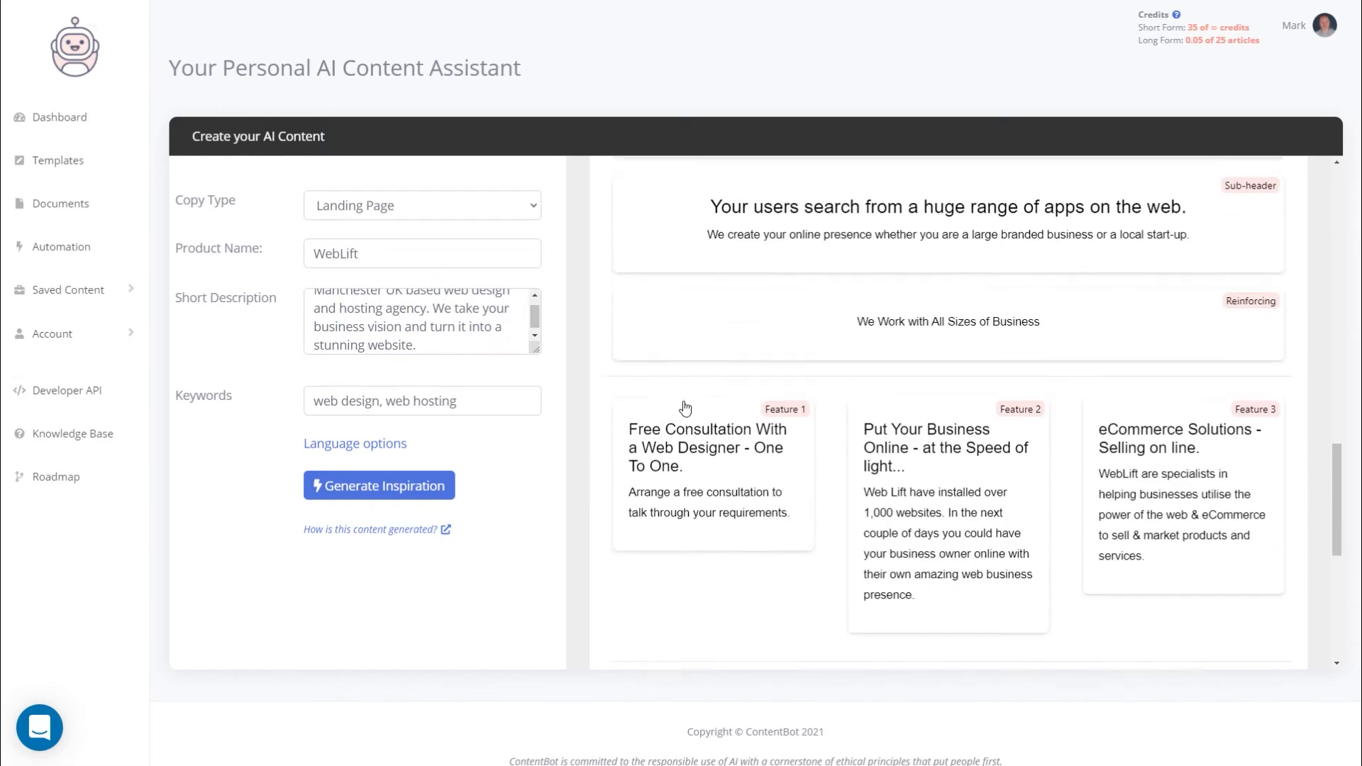
scroll(685, 408, "down", 6)
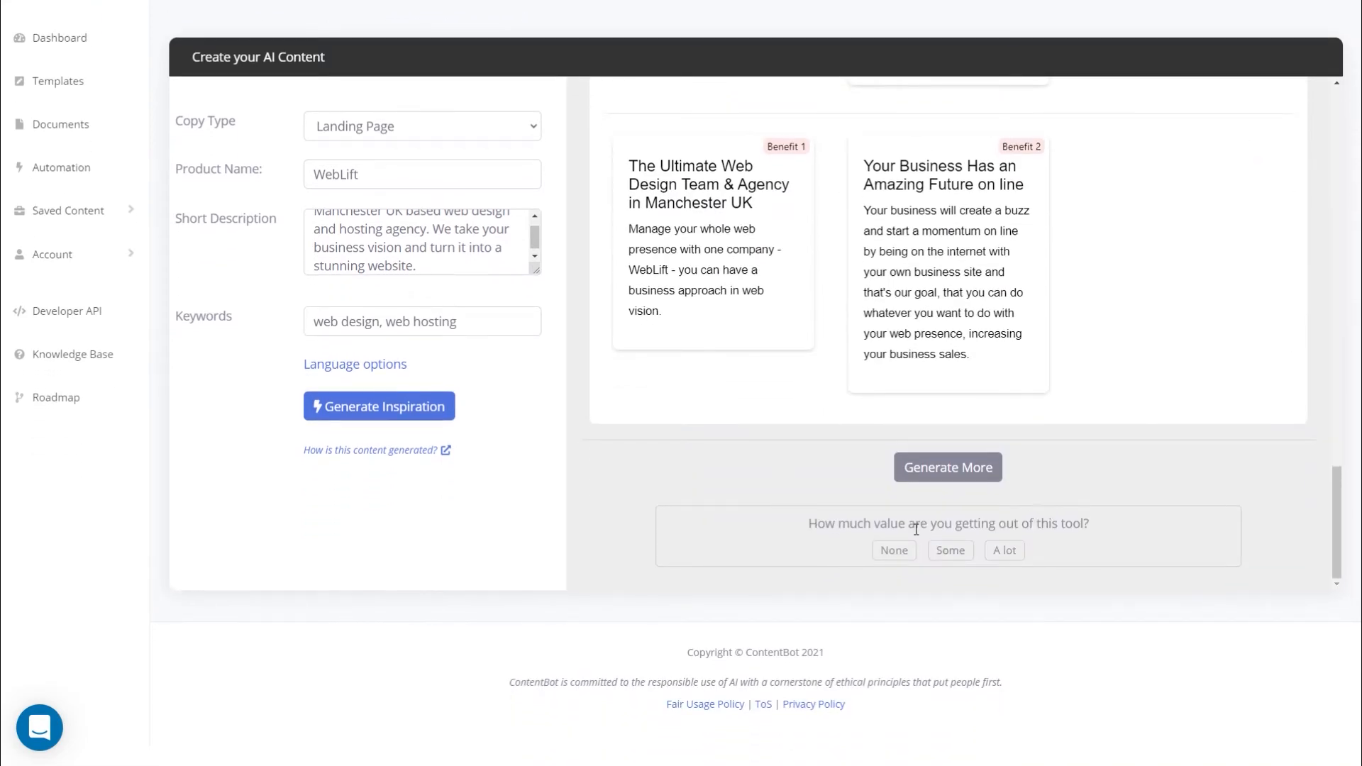
scroll(916, 528, "up", 10)
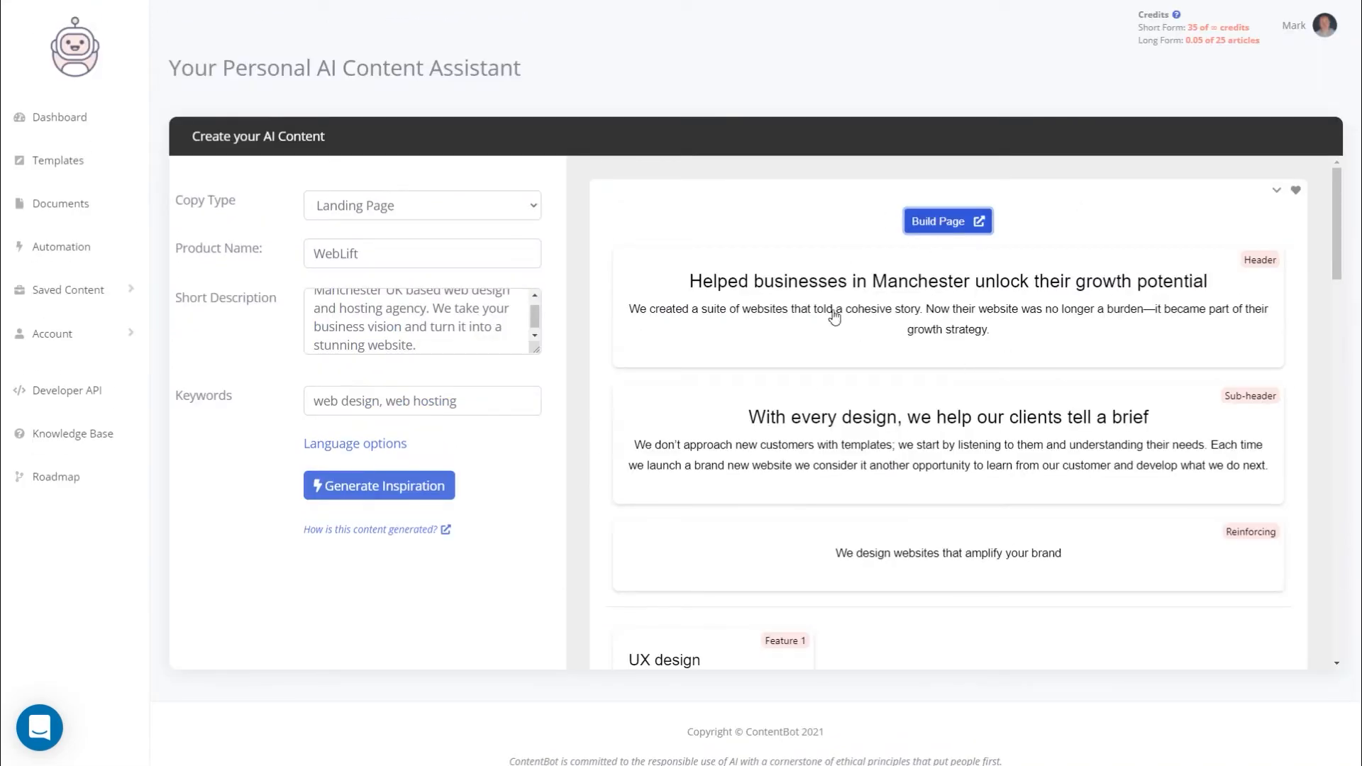
Step: Build a page from the first landing page result and change its theme to Angular
left_click(948, 221)
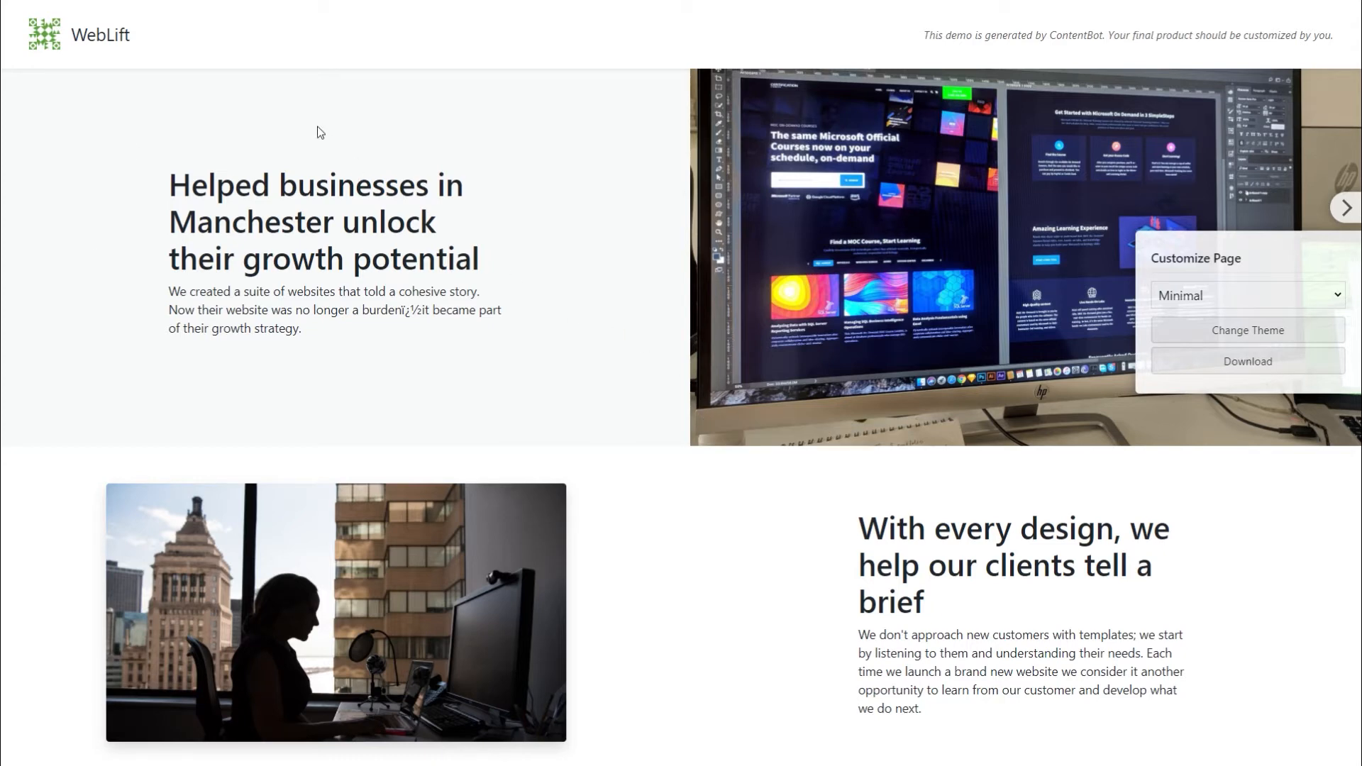
left_click(1253, 300)
left_click(1238, 317)
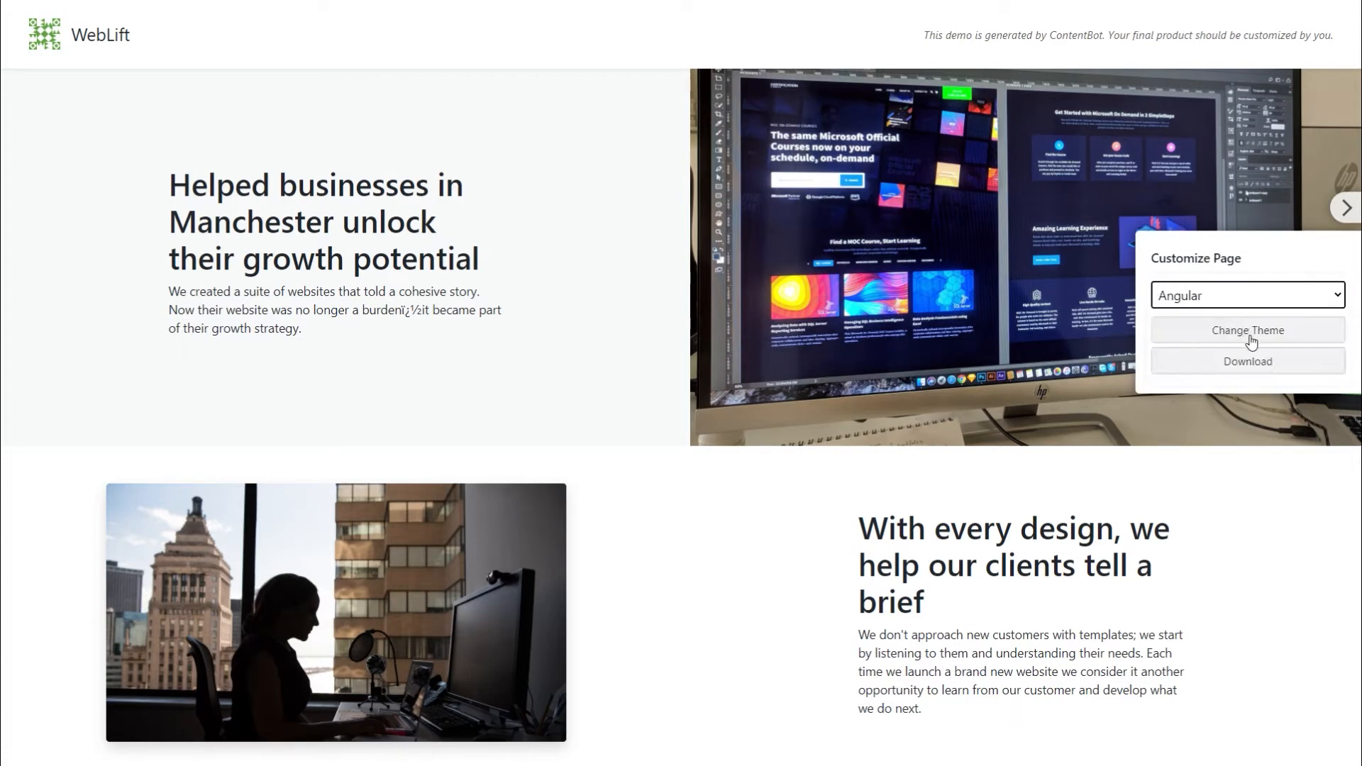
left_click(1247, 332)
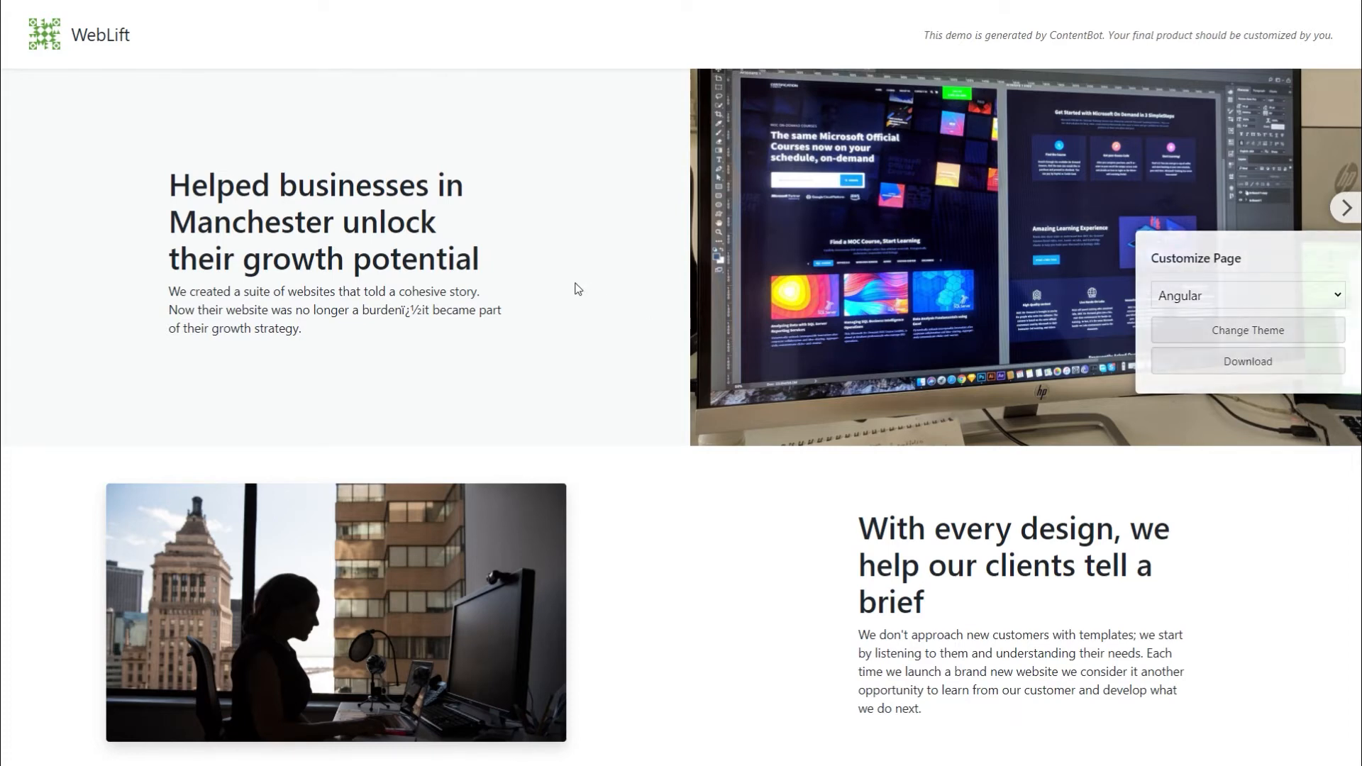
Step: Examine the sections of the WebLift page in the Angular theme, from the hero header to the benefits
scroll(578, 289, "down", 5)
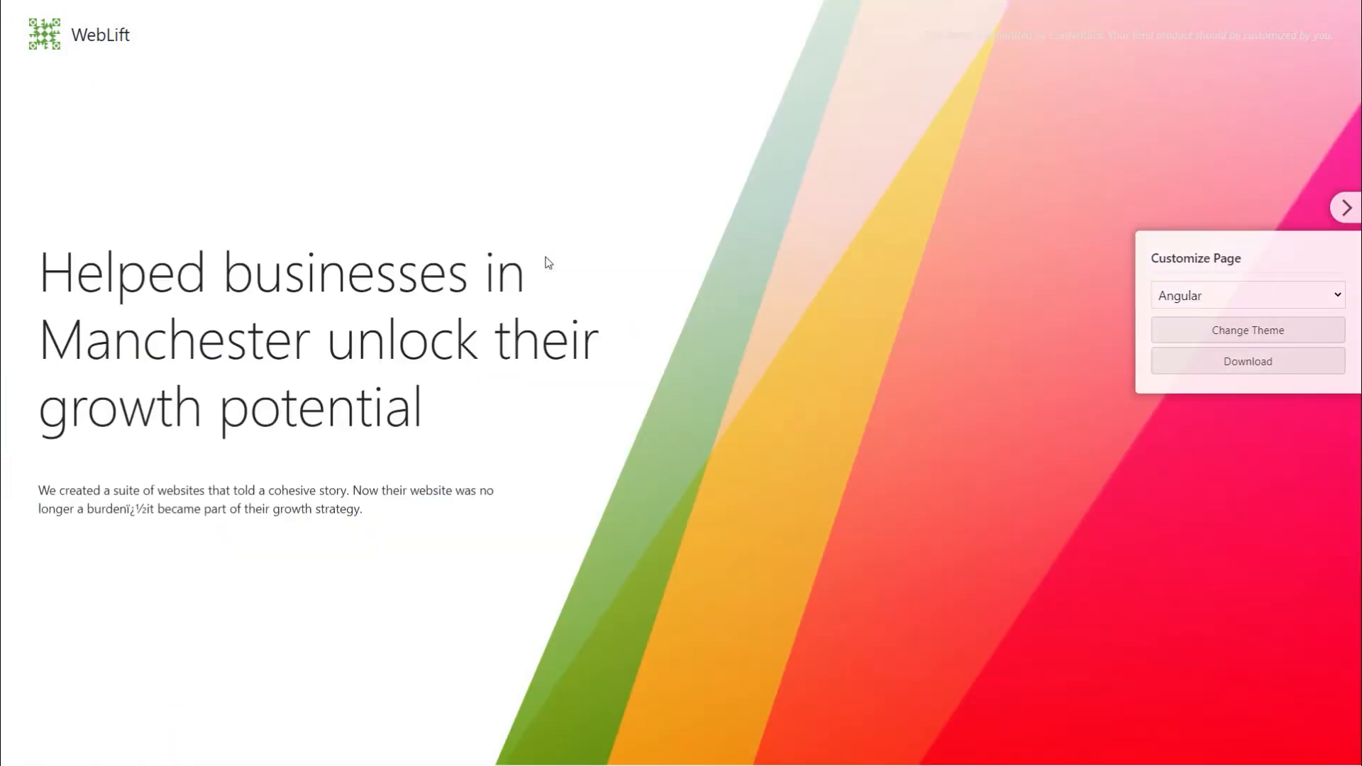
scroll(596, 208, "down", 6)
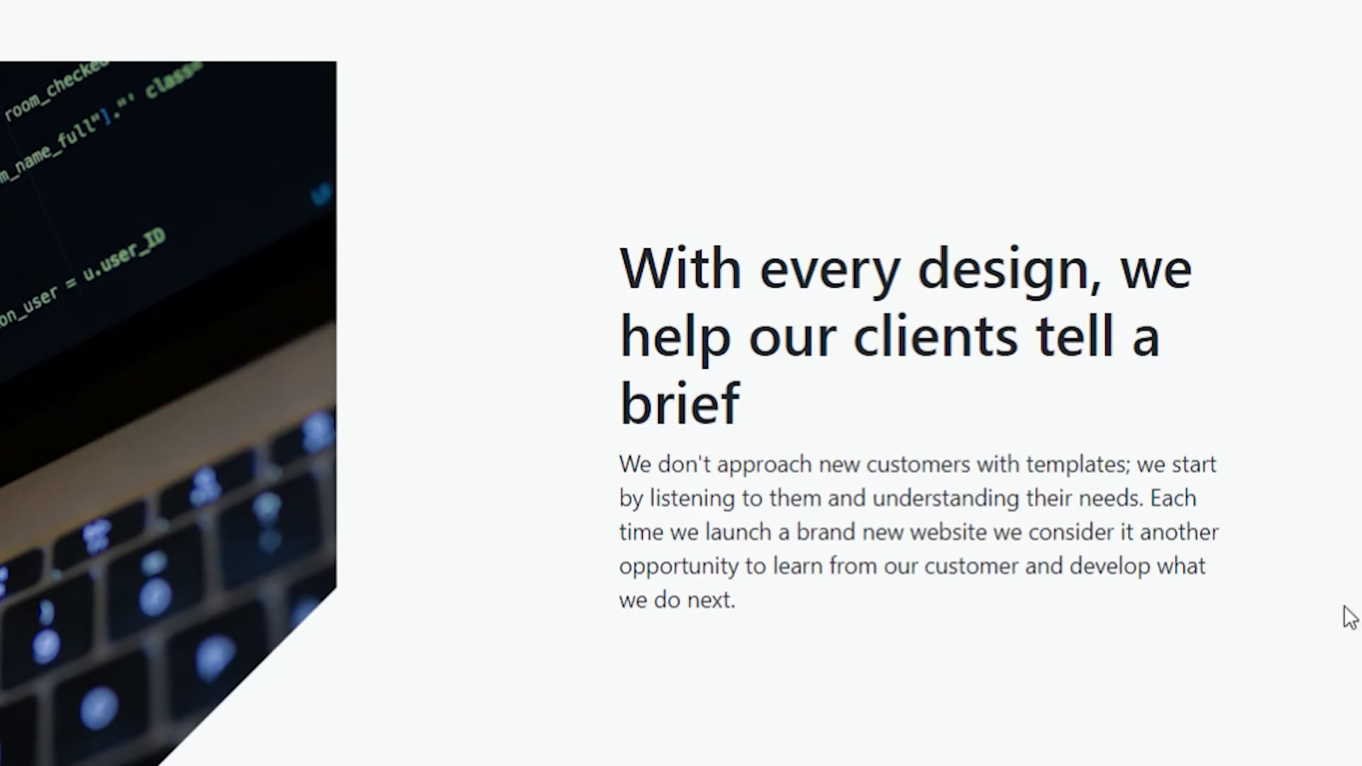
scroll(897, 509, "down", 10)
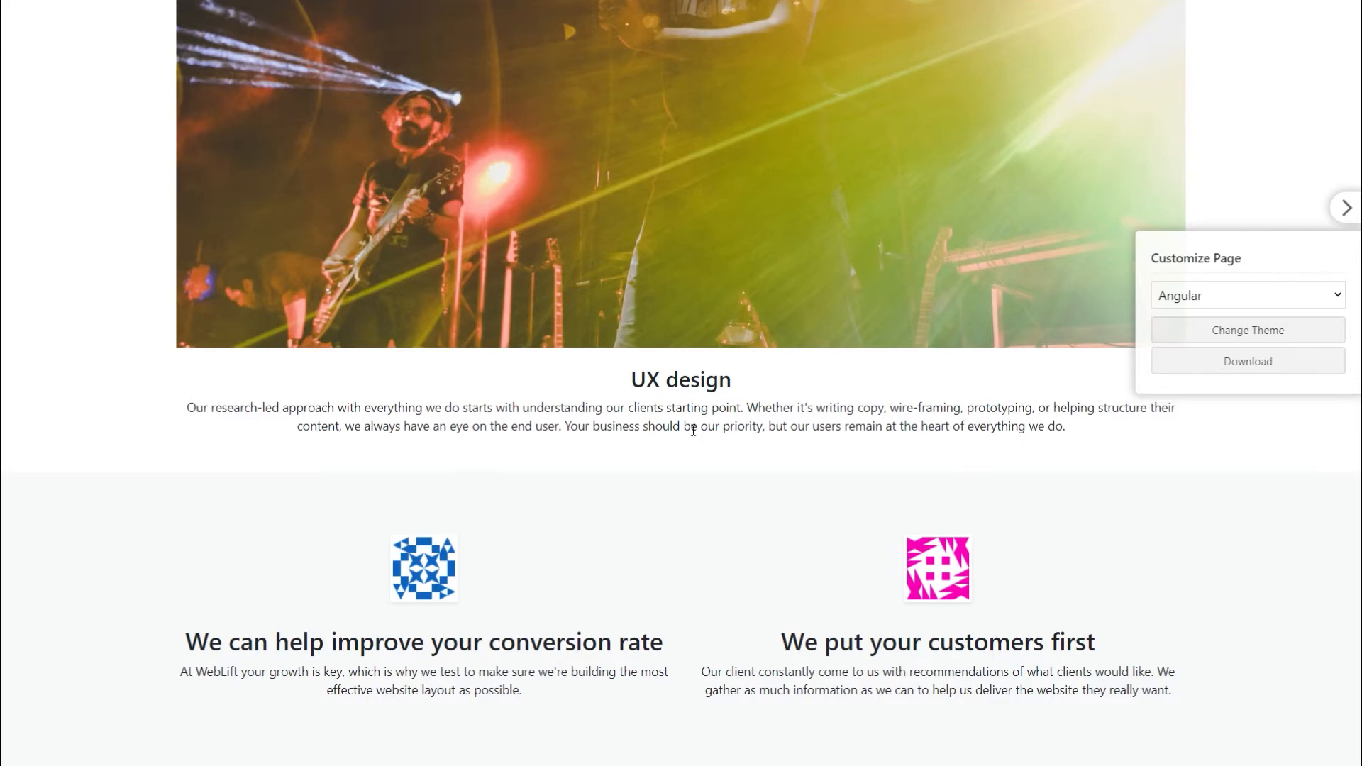
scroll(521, 452, "down", 2)
scroll(559, 467, "up", 18)
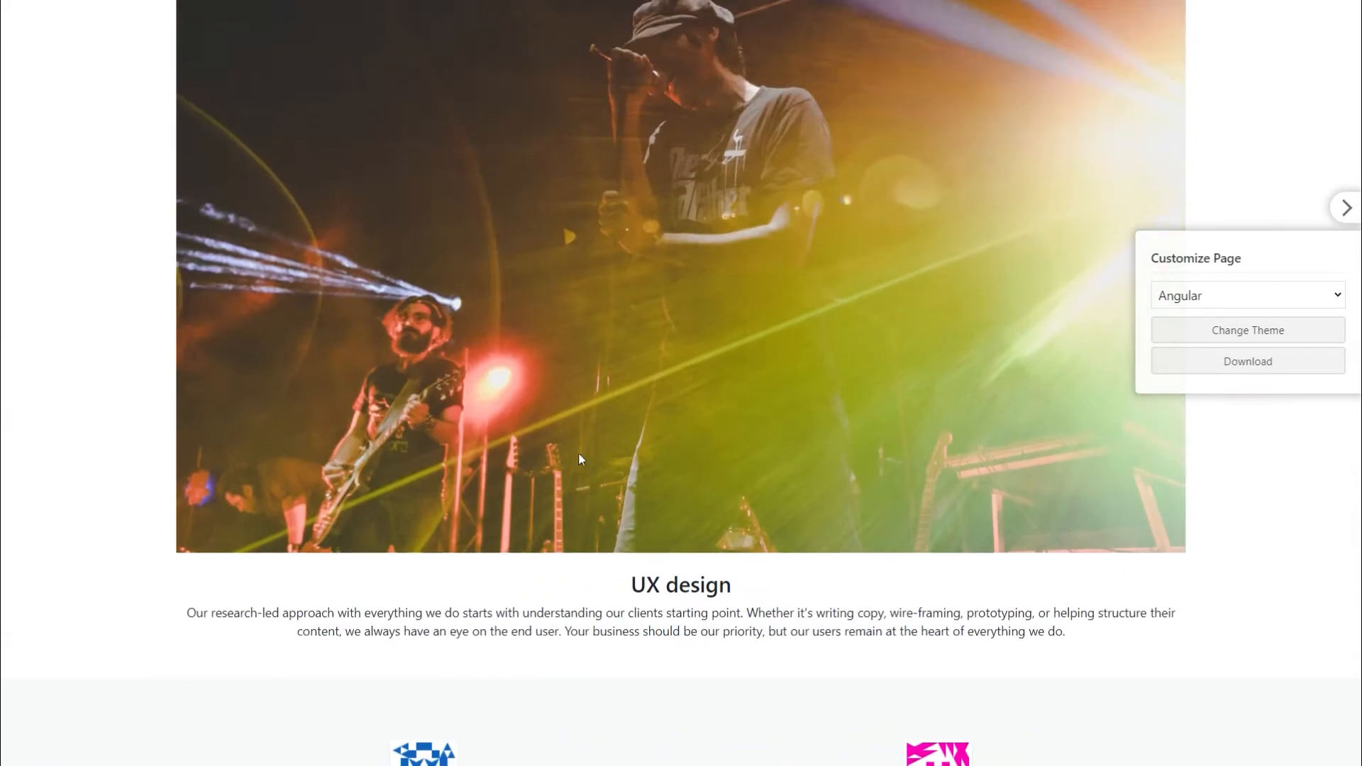
scroll(798, 416, "up", 5)
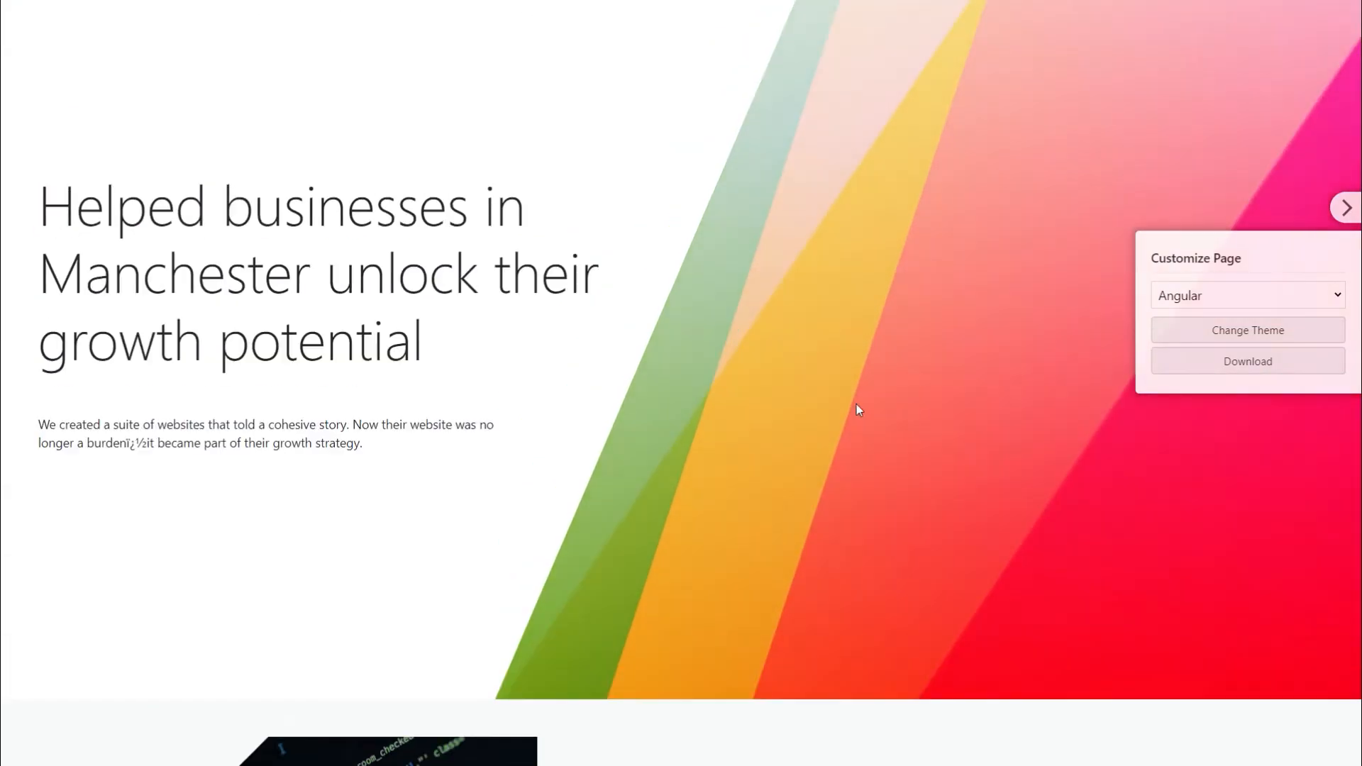
Step: Download the WebLift landing page, inspect the files in its zip archive, and put the archive window away
left_click(1218, 368)
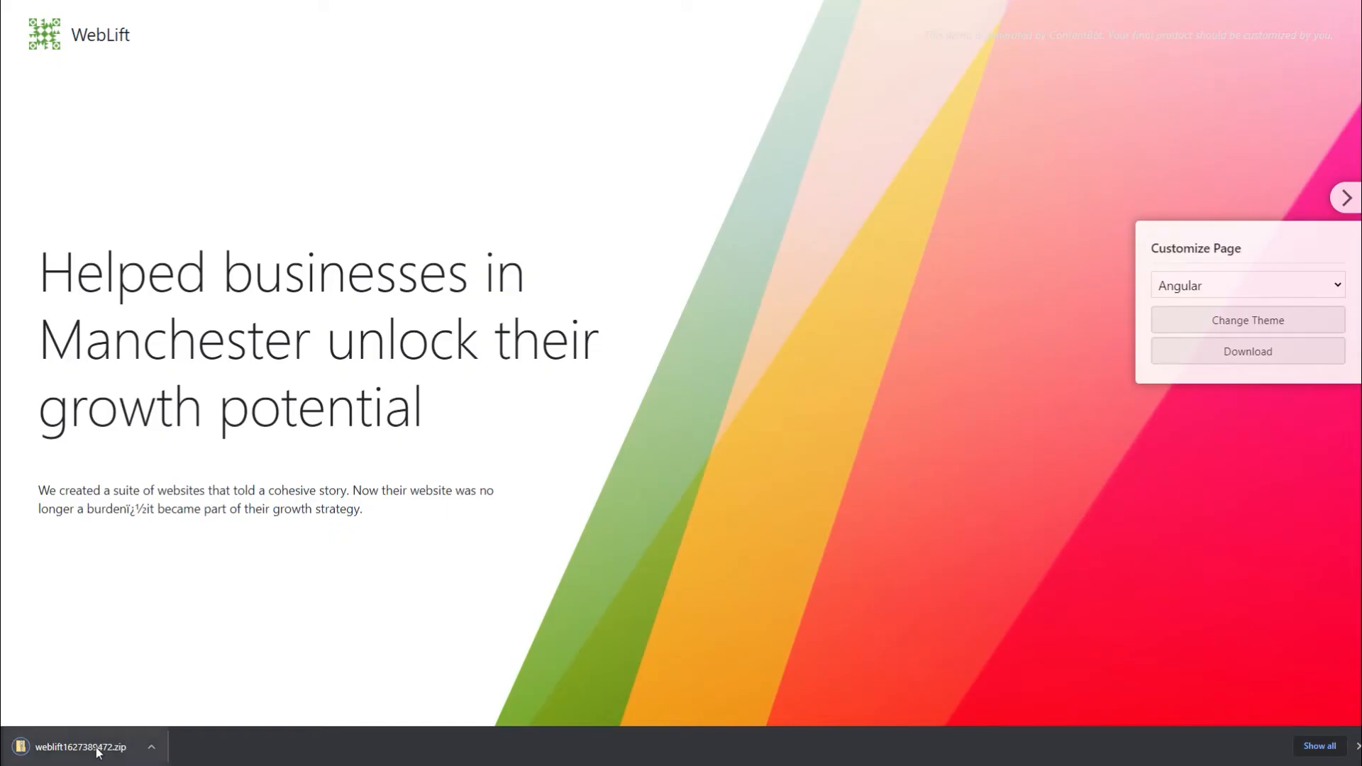
left_click(97, 751)
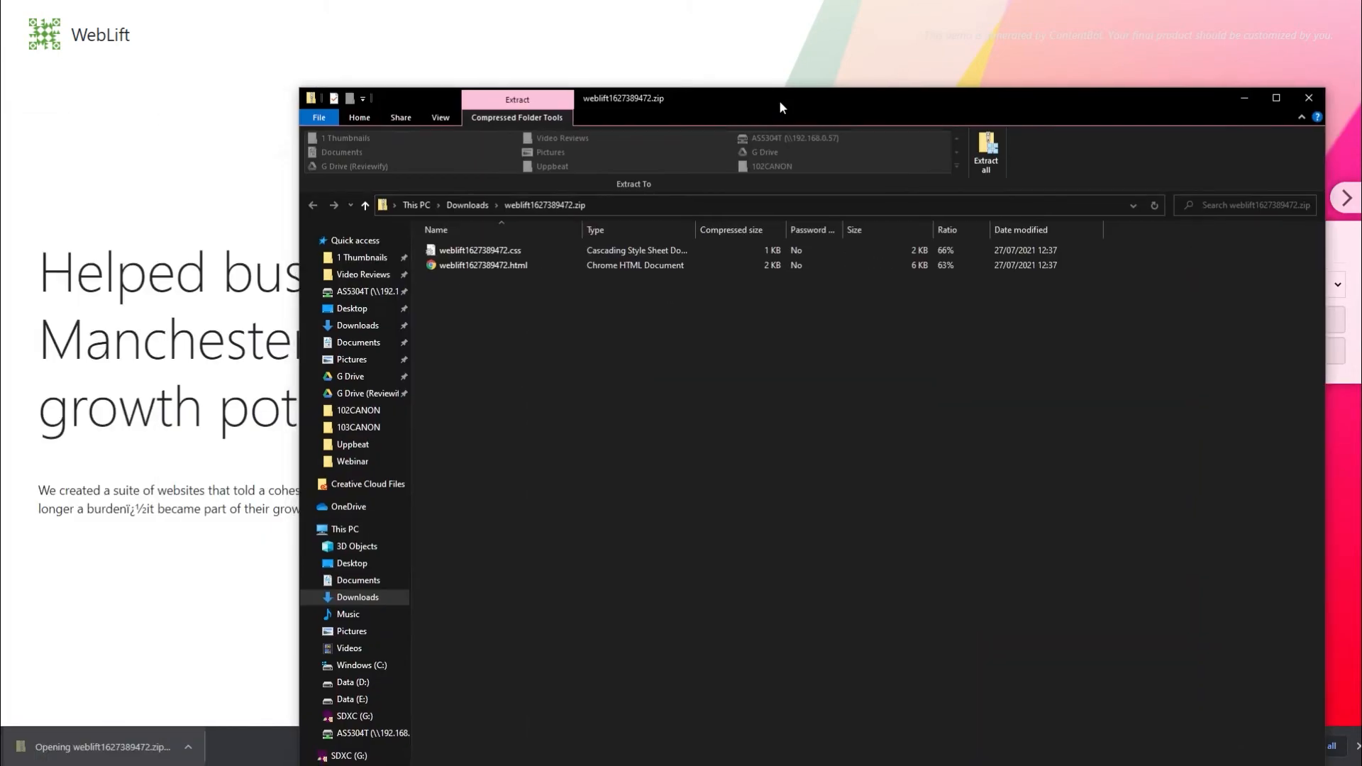
left_click_drag(779, 100, 774, 103)
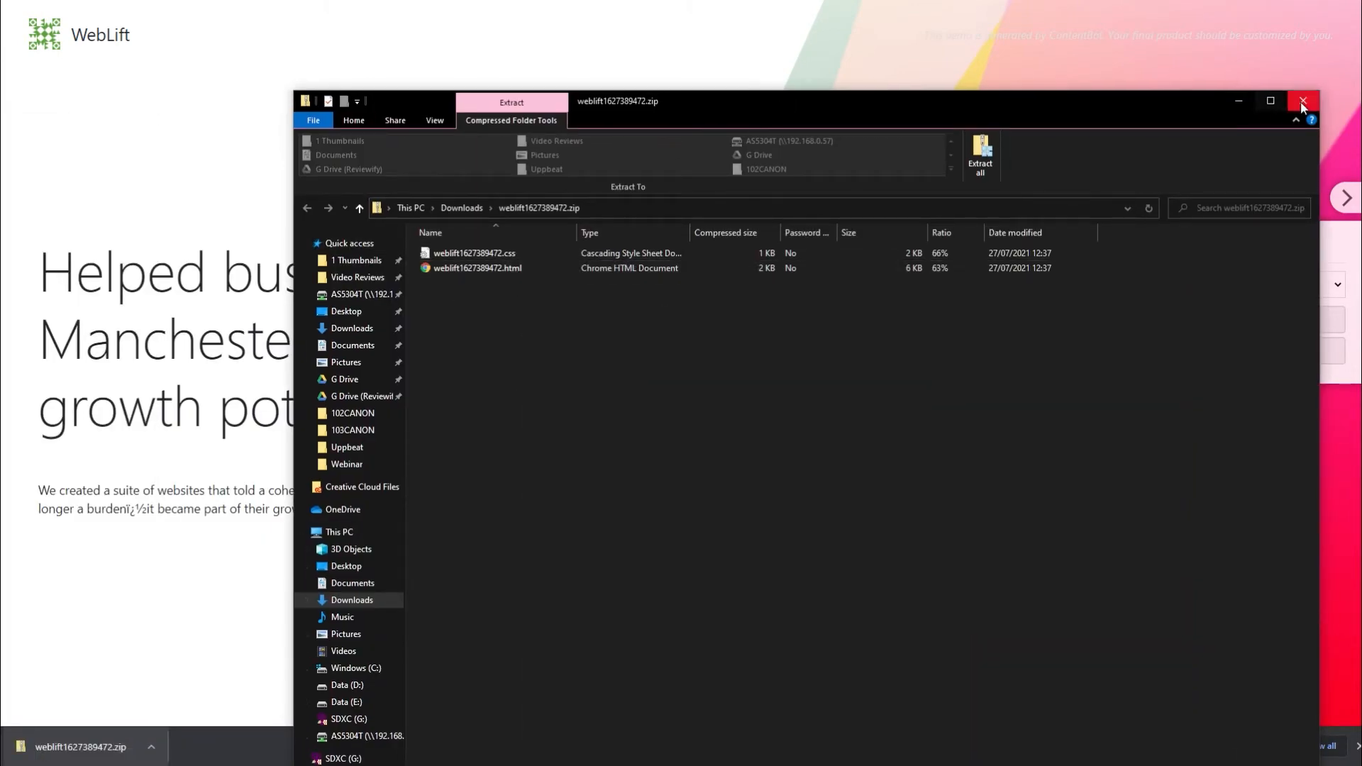
left_click(1239, 100)
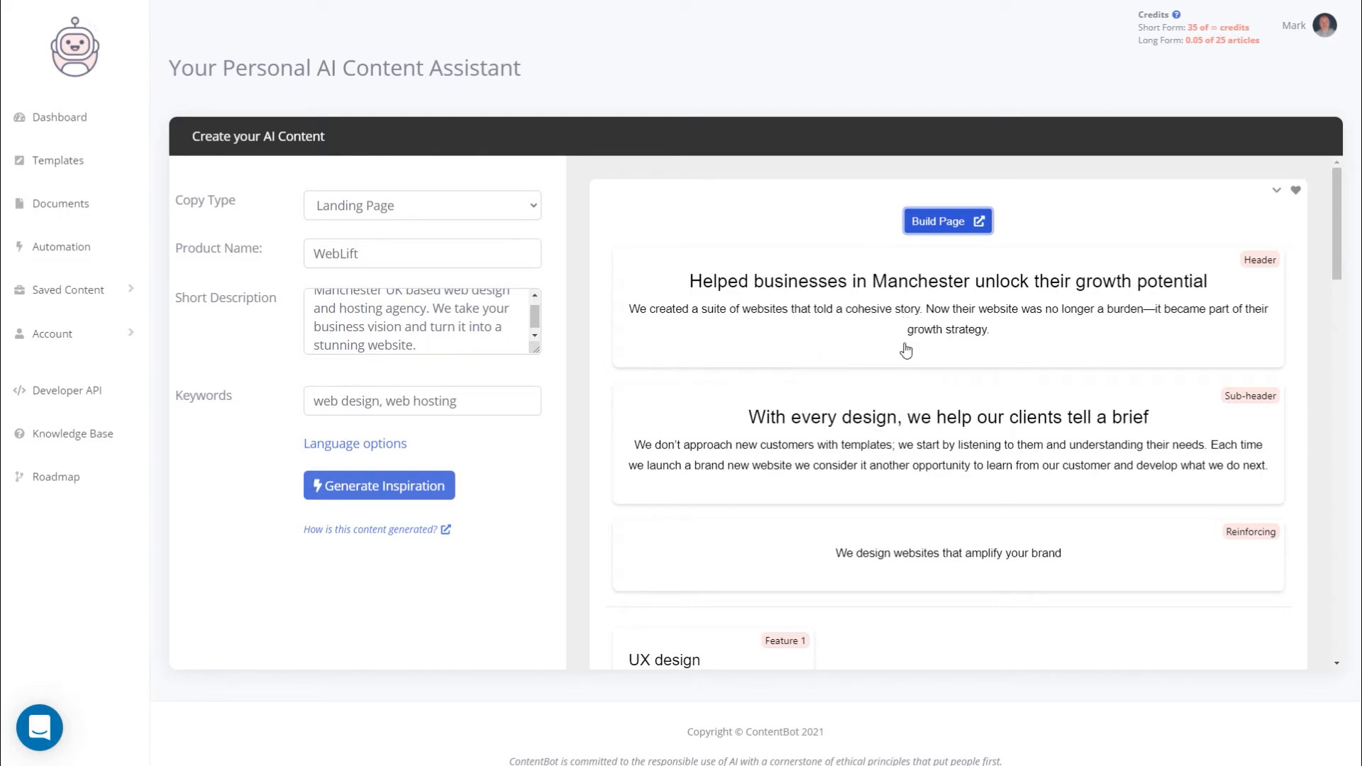
Step: Generate Pain-Agitate-Solution copy for WebLift, copy the first result to the clipboard, and review the remaining ones
scroll(901, 359, "down", 9)
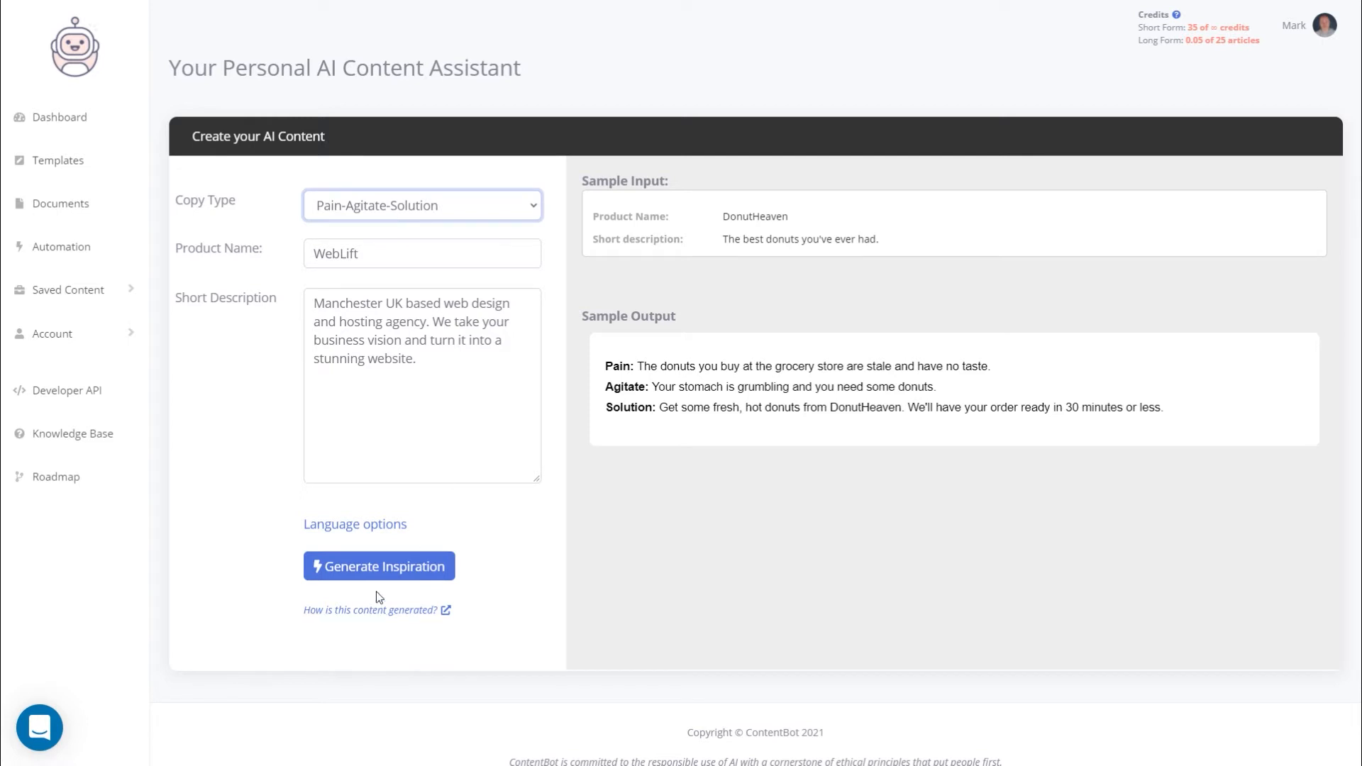
left_click(396, 568)
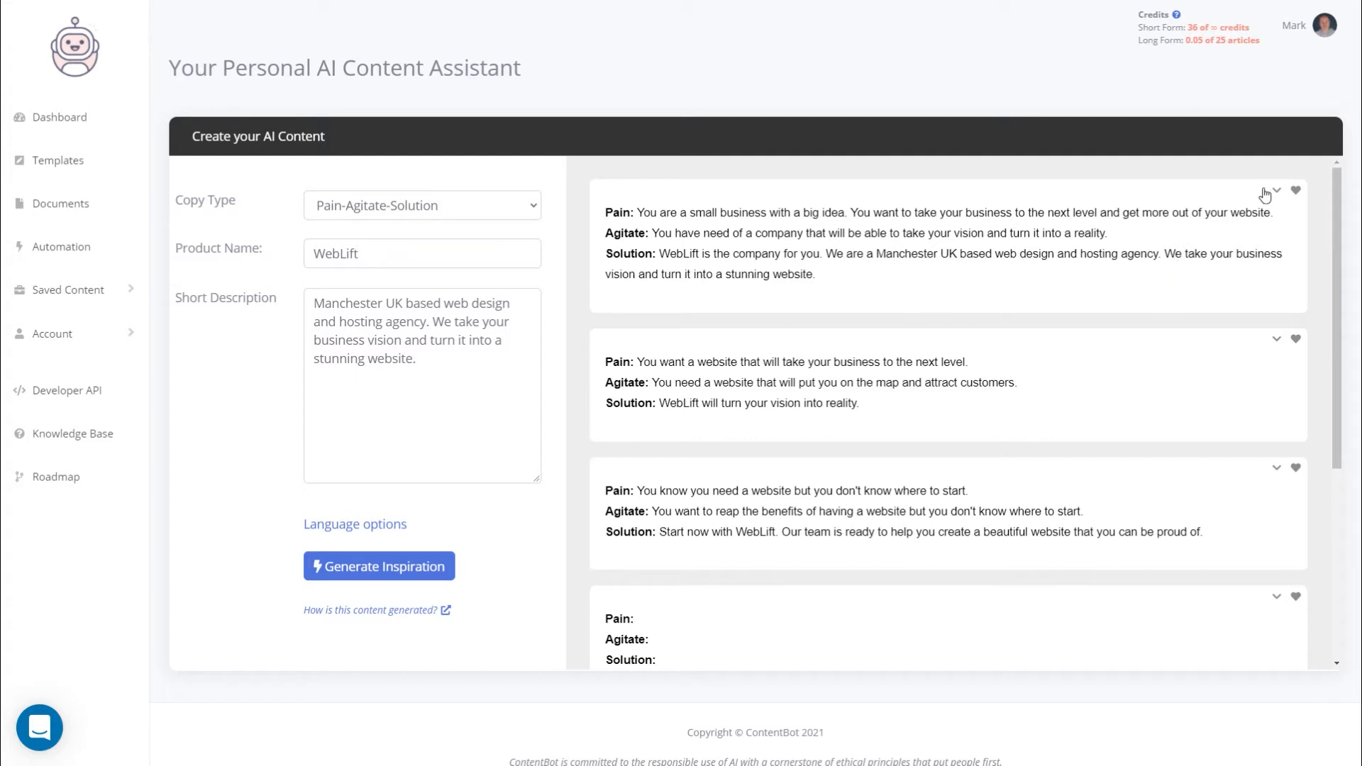
left_click(1161, 242)
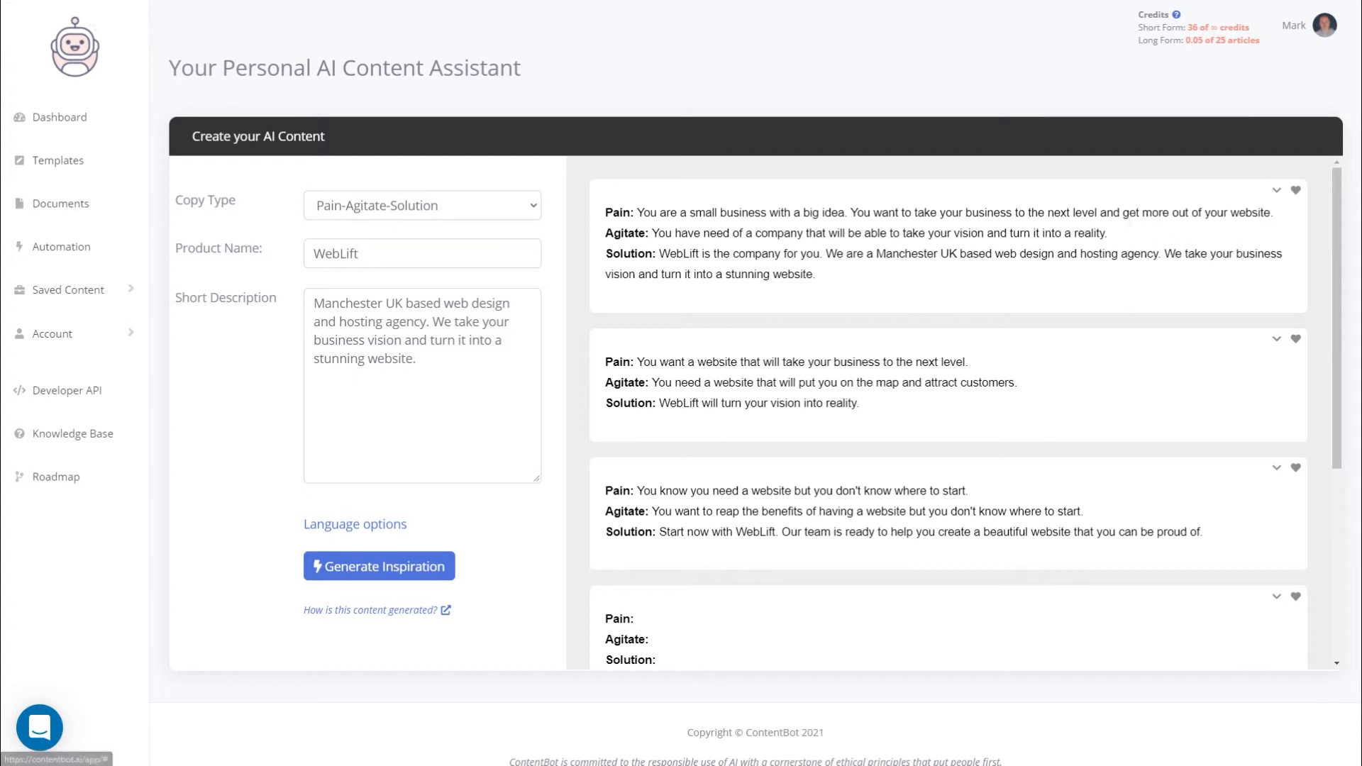
scroll(757, 363, "down", 4)
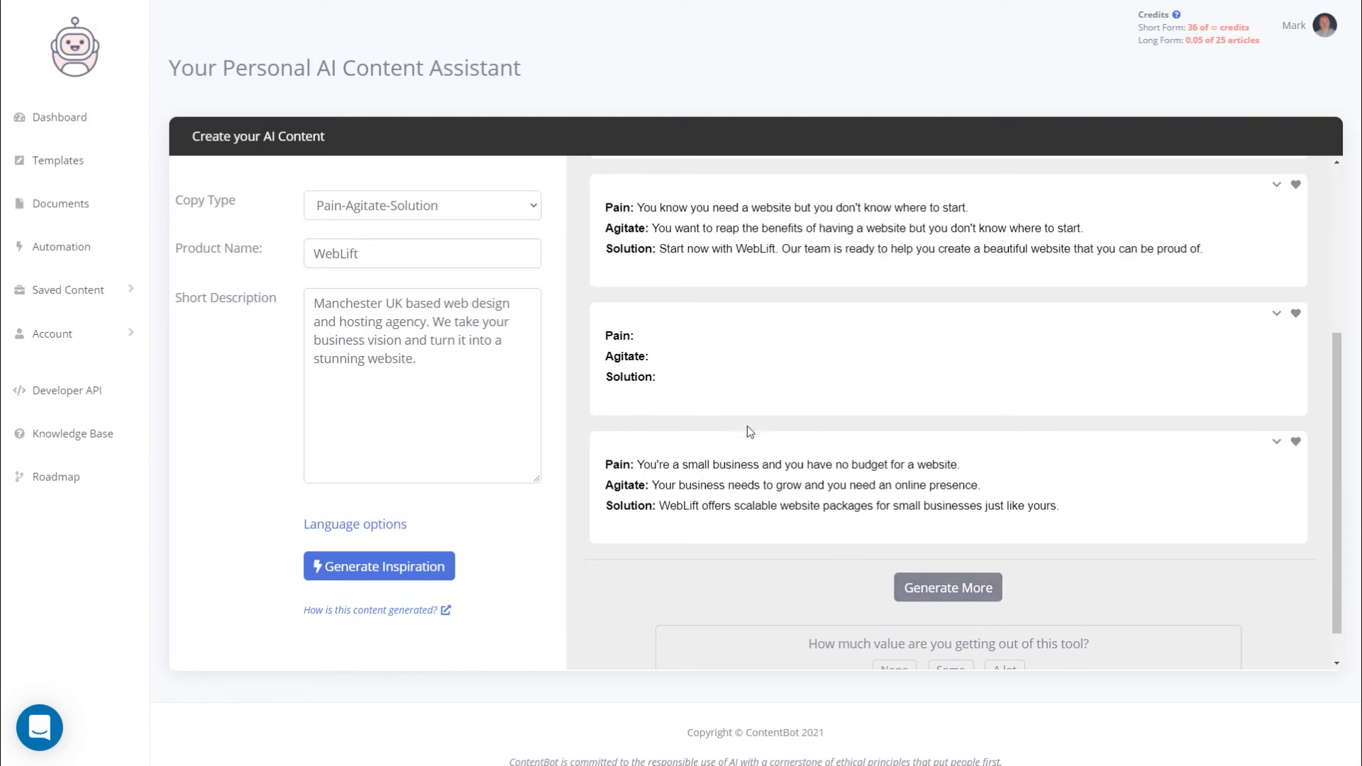
scroll(746, 444, "up", 4)
Step: Switch the copy type to Pain-Benefit-Solution, generate the copy, and copy the first result to the clipboard
left_click(383, 199)
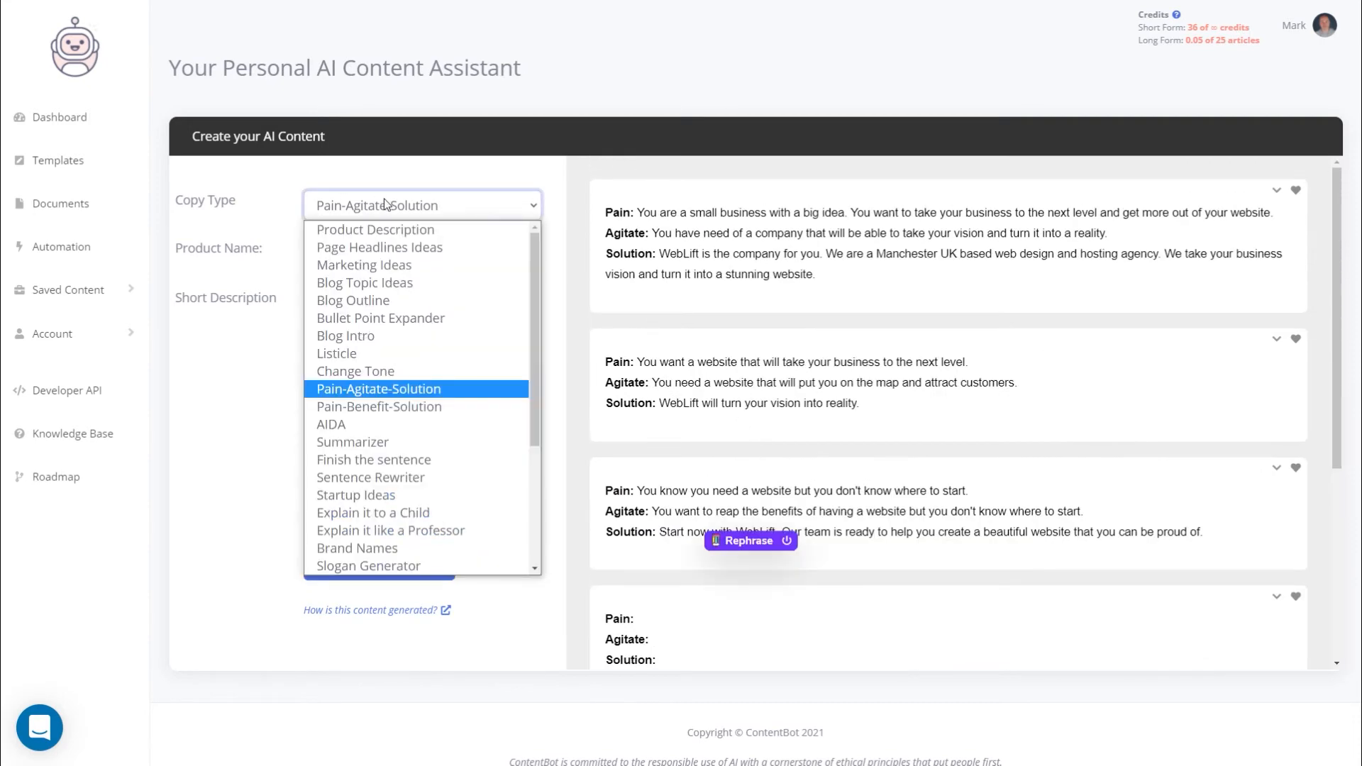
left_click(413, 404)
left_click(383, 570)
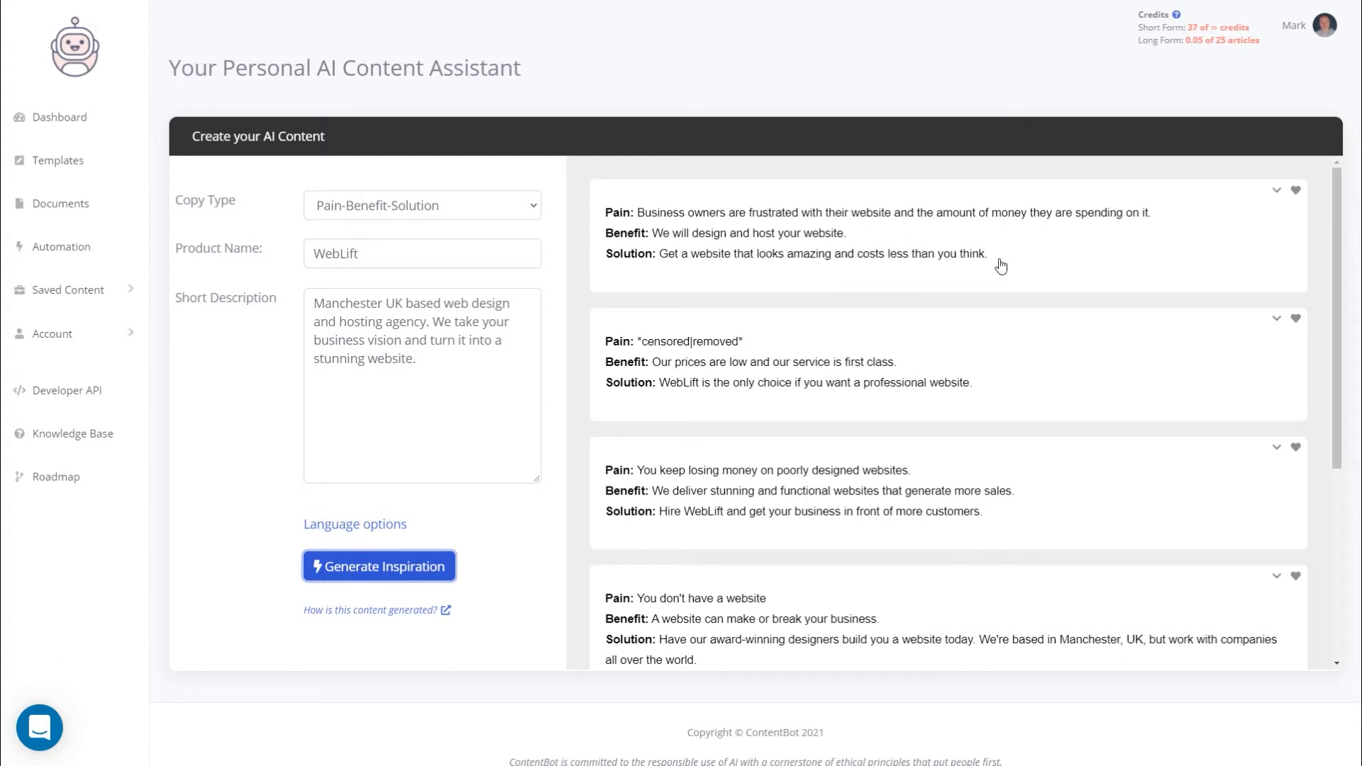
left_click(1276, 192)
left_click(1203, 224)
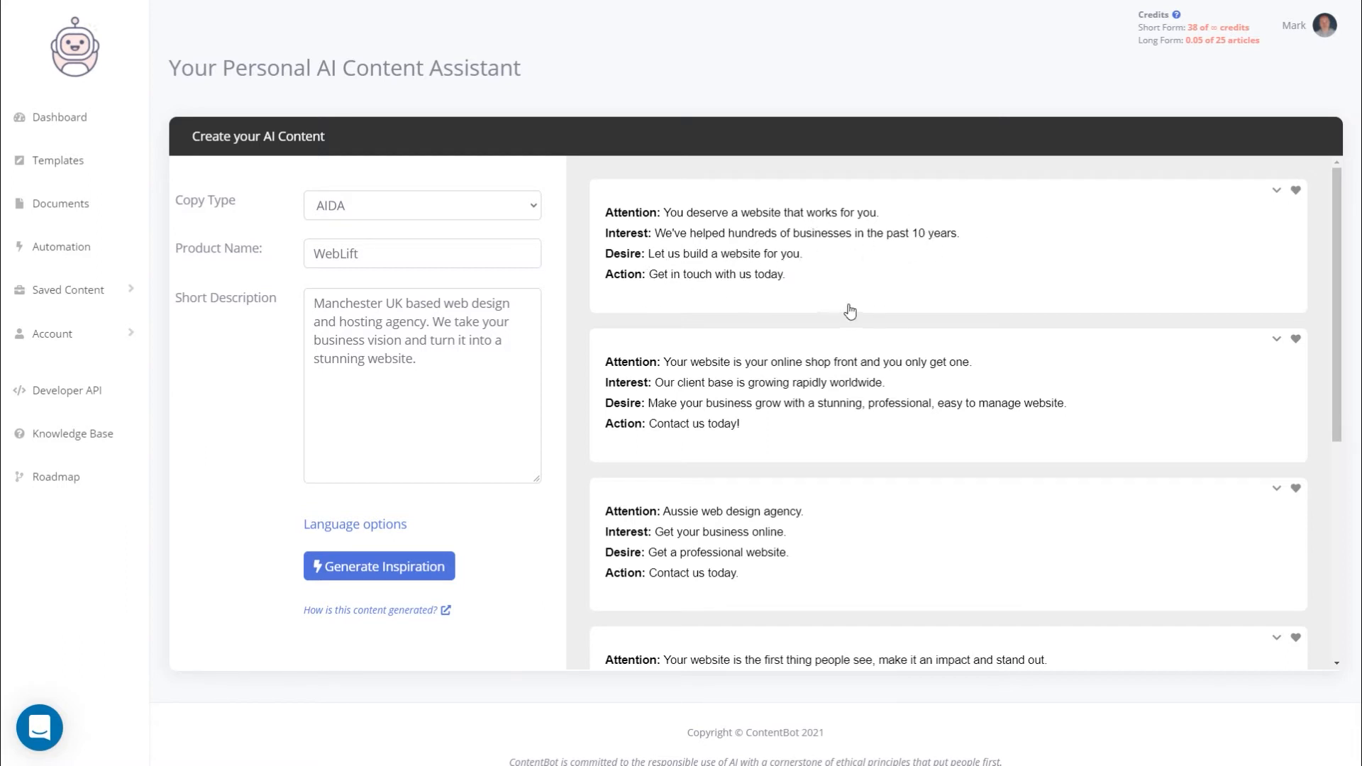
Step: Review the AIDA results and copy the one beginning "Your website is the first thing people see" to the clipboard
scroll(817, 310, "down", 1)
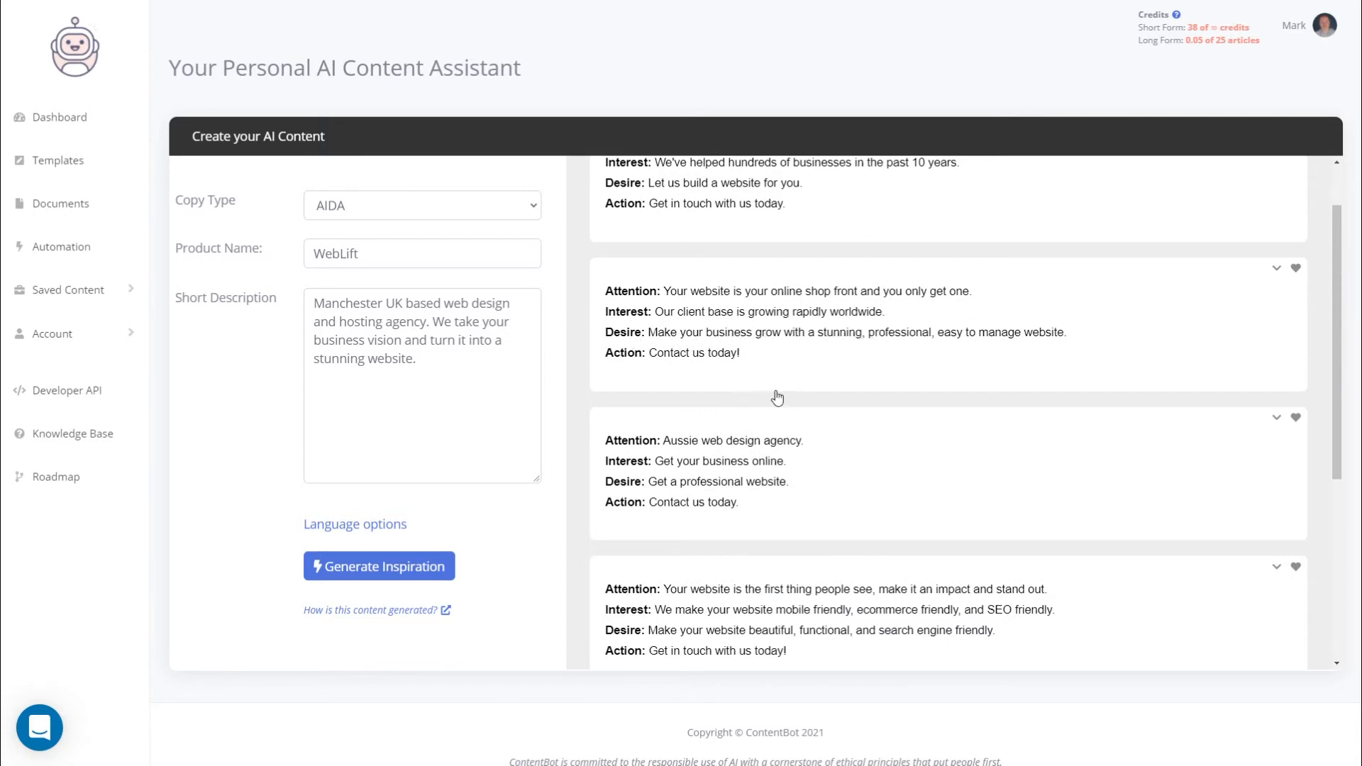
scroll(772, 383, "down", 2)
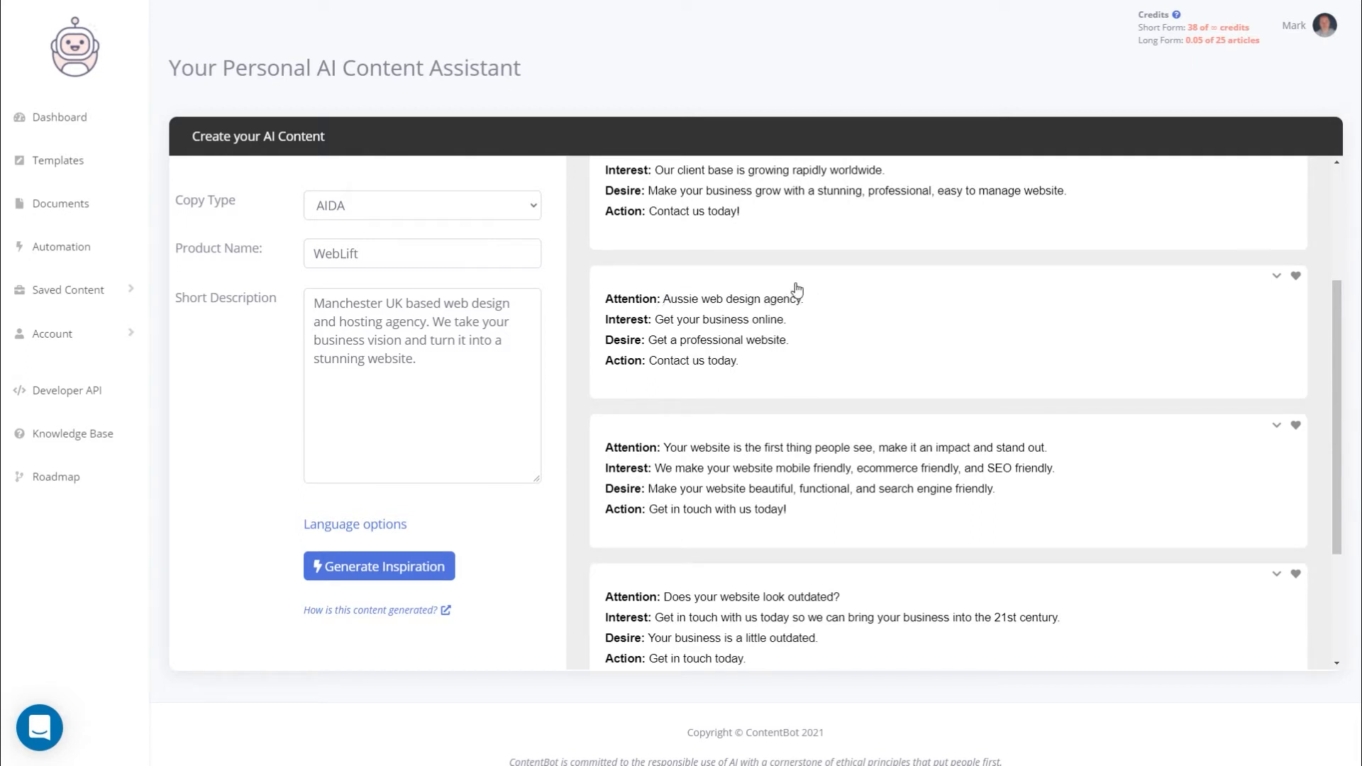
scroll(811, 286, "down", 1)
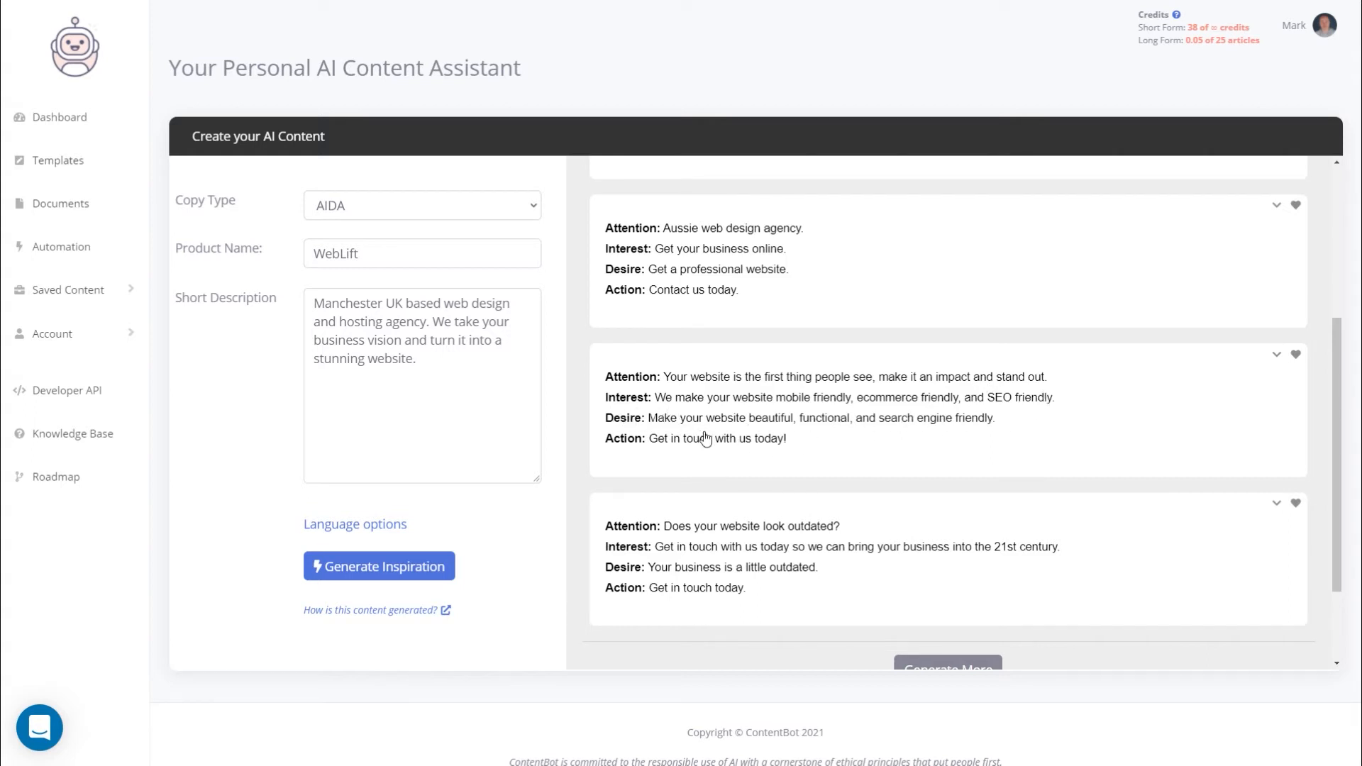
left_click(1277, 357)
left_click(1174, 383)
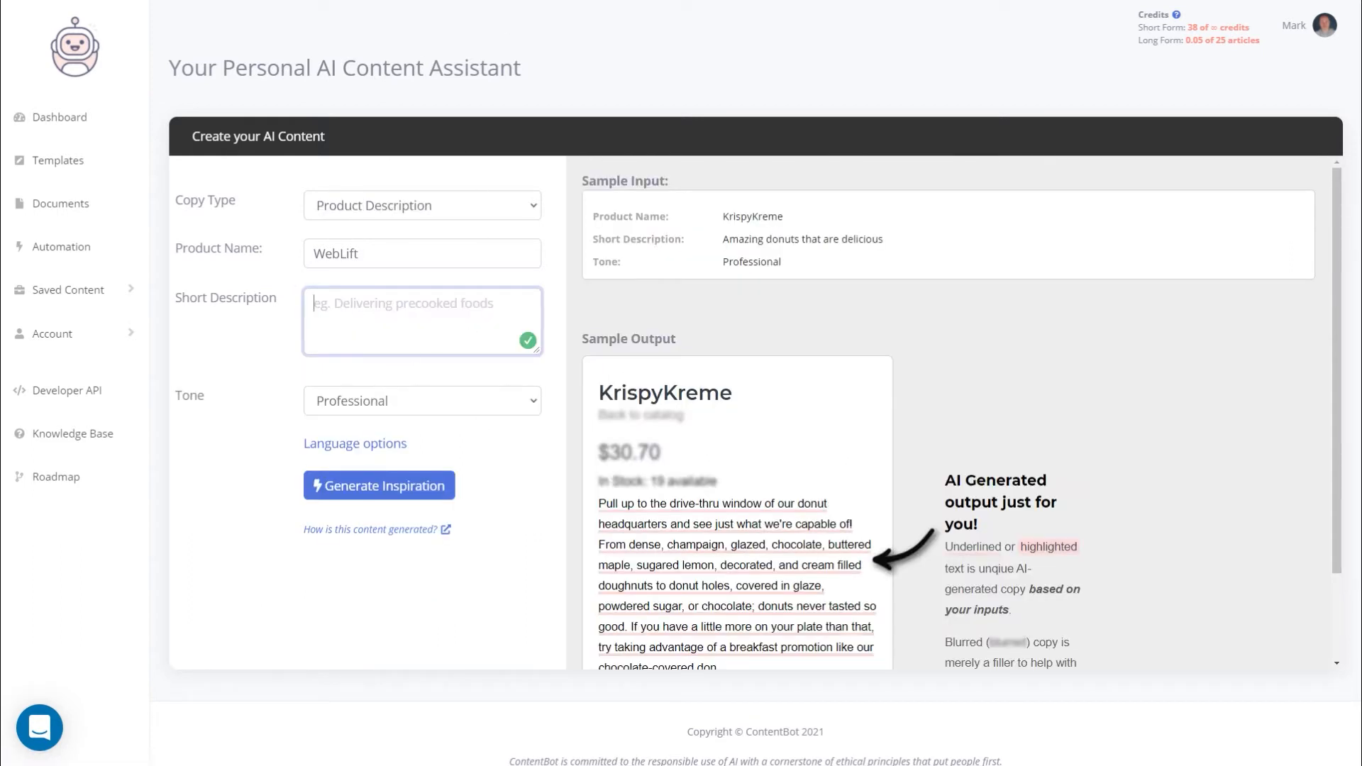
Step: Enter "A brand new website for your business" as the product's short description and keep the tone Professional
left_click(184, 477)
left_click(364, 311)
type("A brand new website for your business")
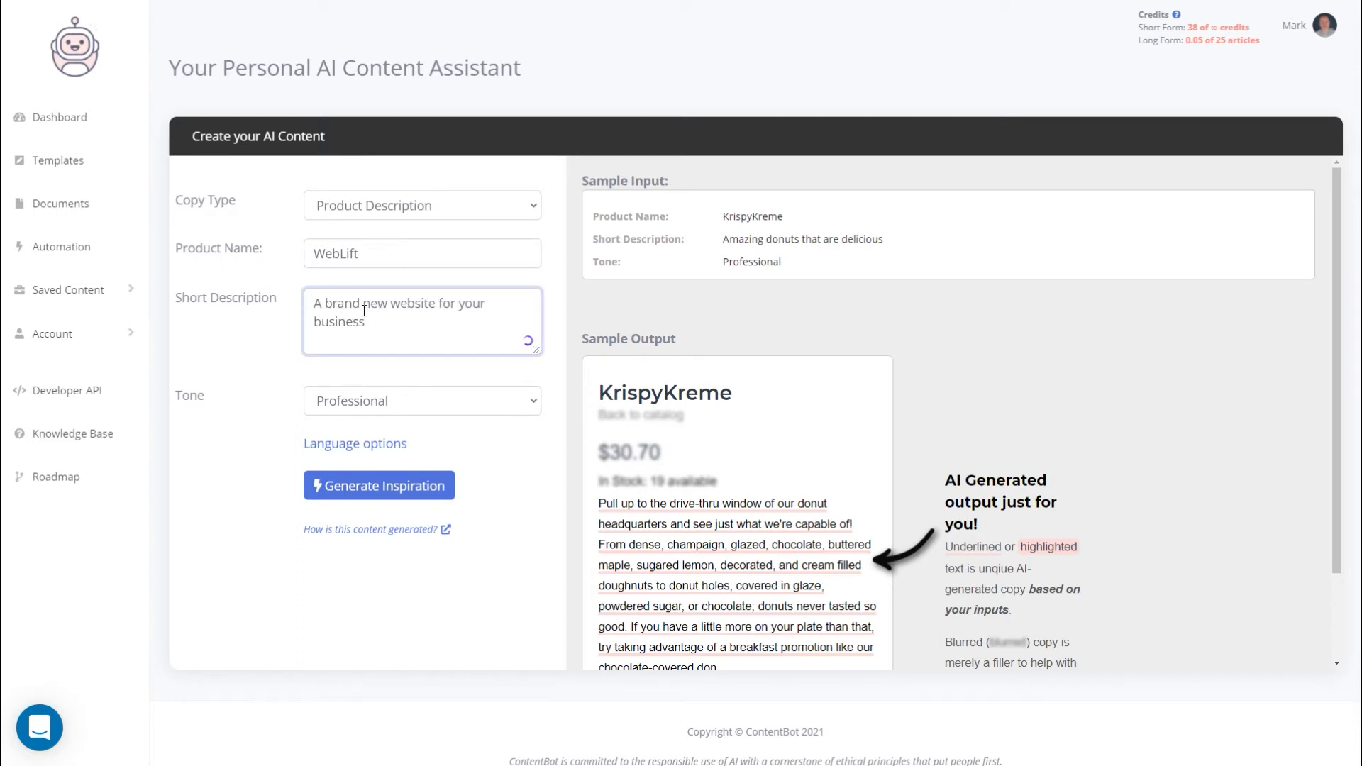
left_click(373, 401)
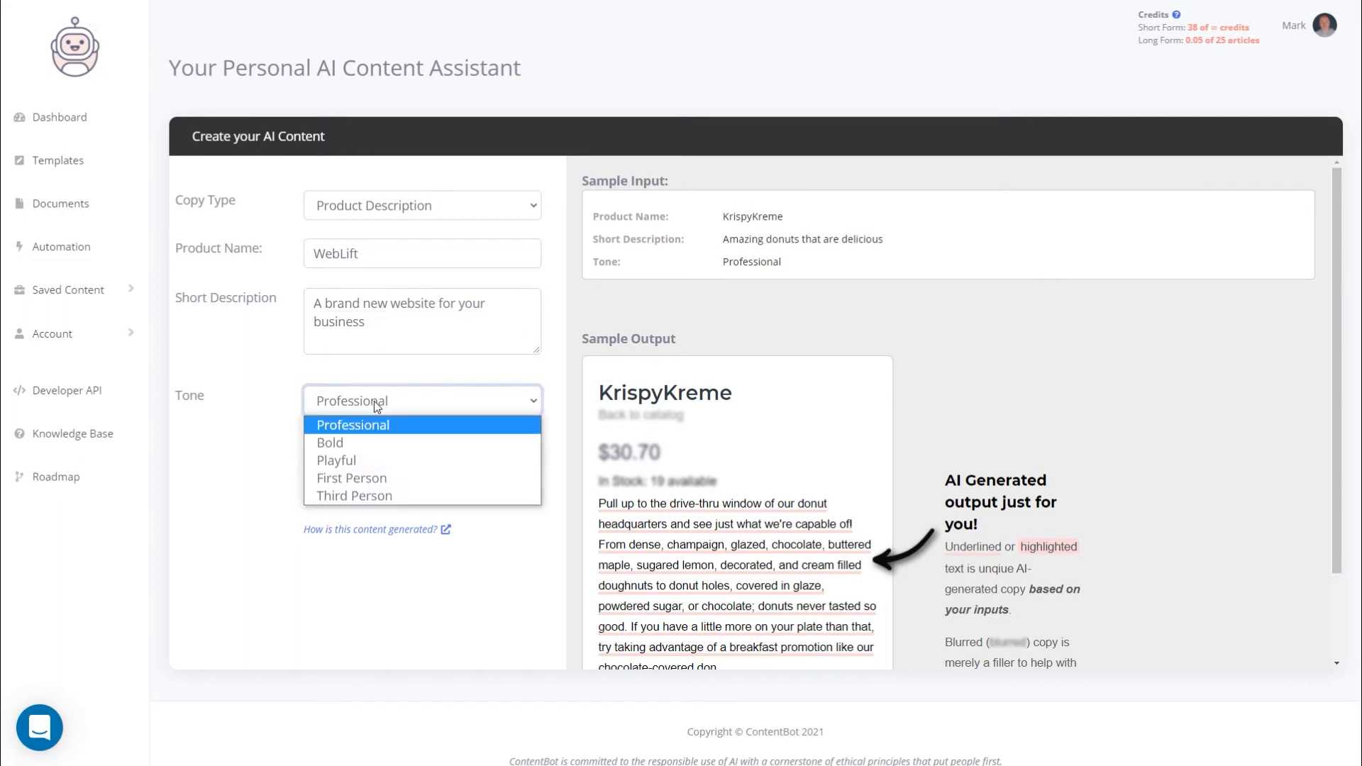
left_click(373, 401)
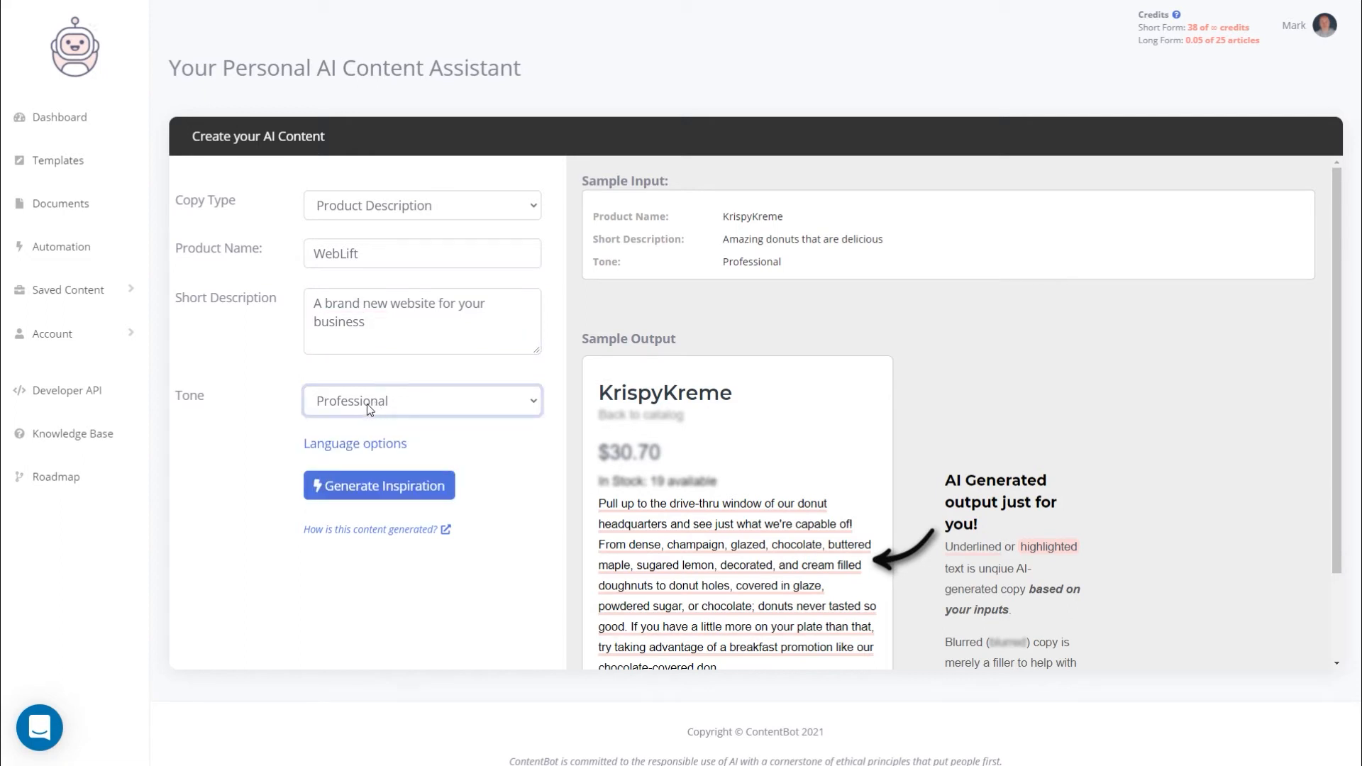
Step: Generate product descriptions and copy the one beginning "WebLift is a new website designed specifically for your business" to the clipboard
left_click(357, 492)
scroll(1018, 528, "up", 4)
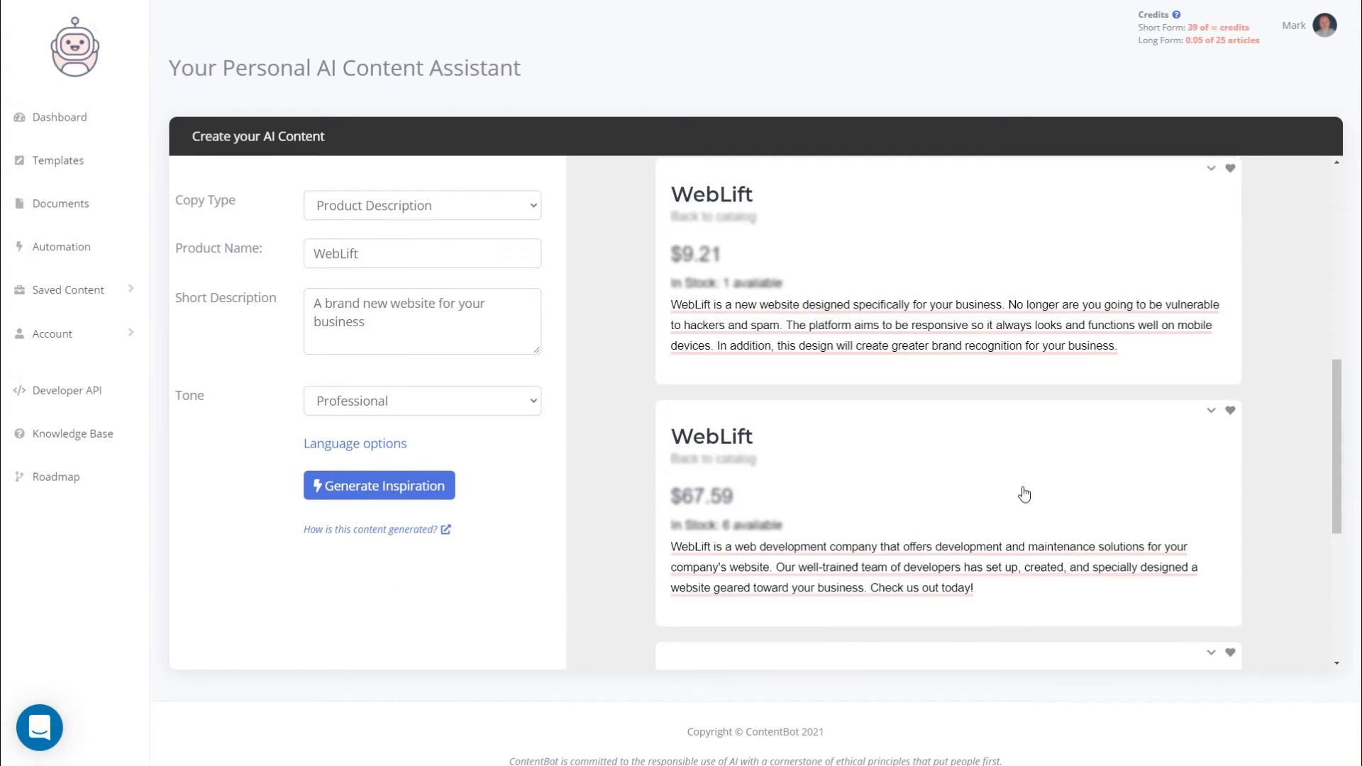
scroll(1136, 328, "up", 2)
left_click(1212, 313)
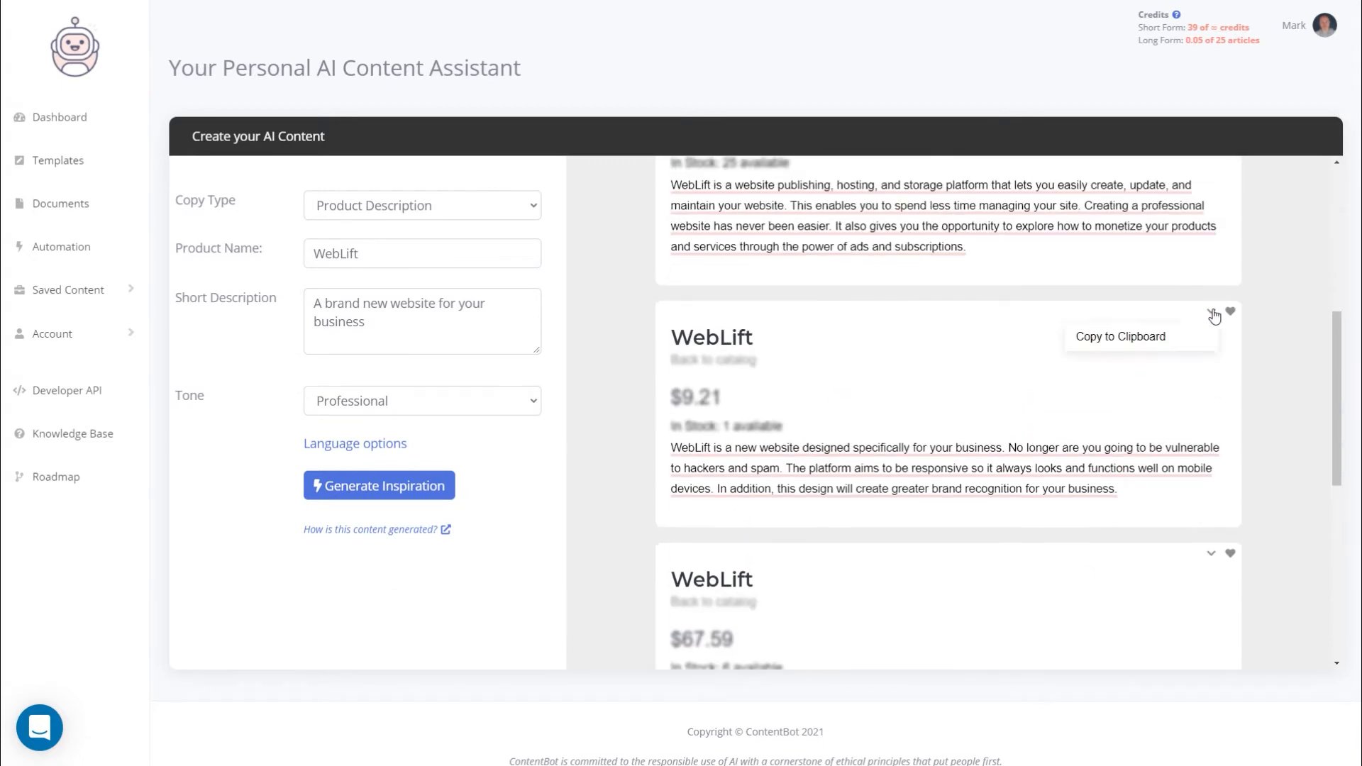
left_click(1148, 339)
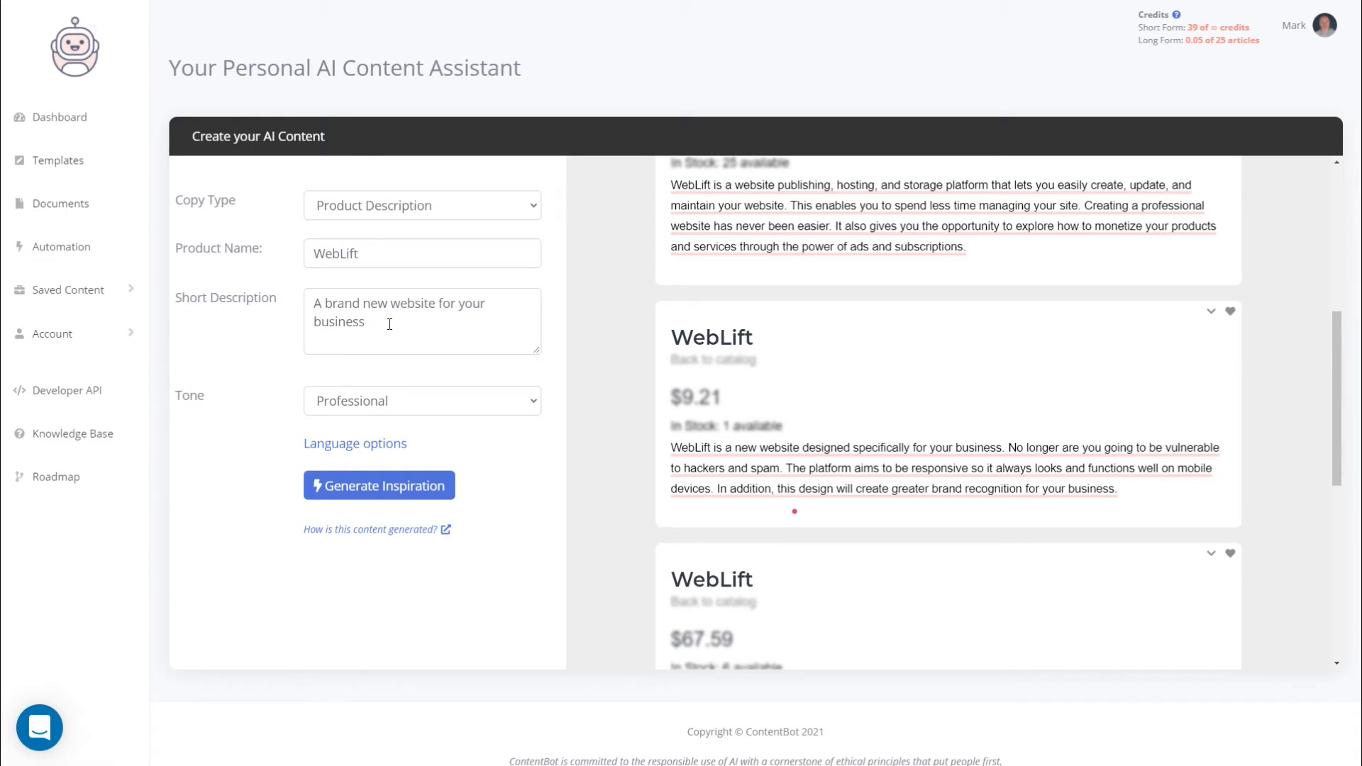
Step: Generate Marketing Ideas for WebLift with the short description "web design and hosting" and the industry "web design"
left_click_drag(387, 323, 222, 314)
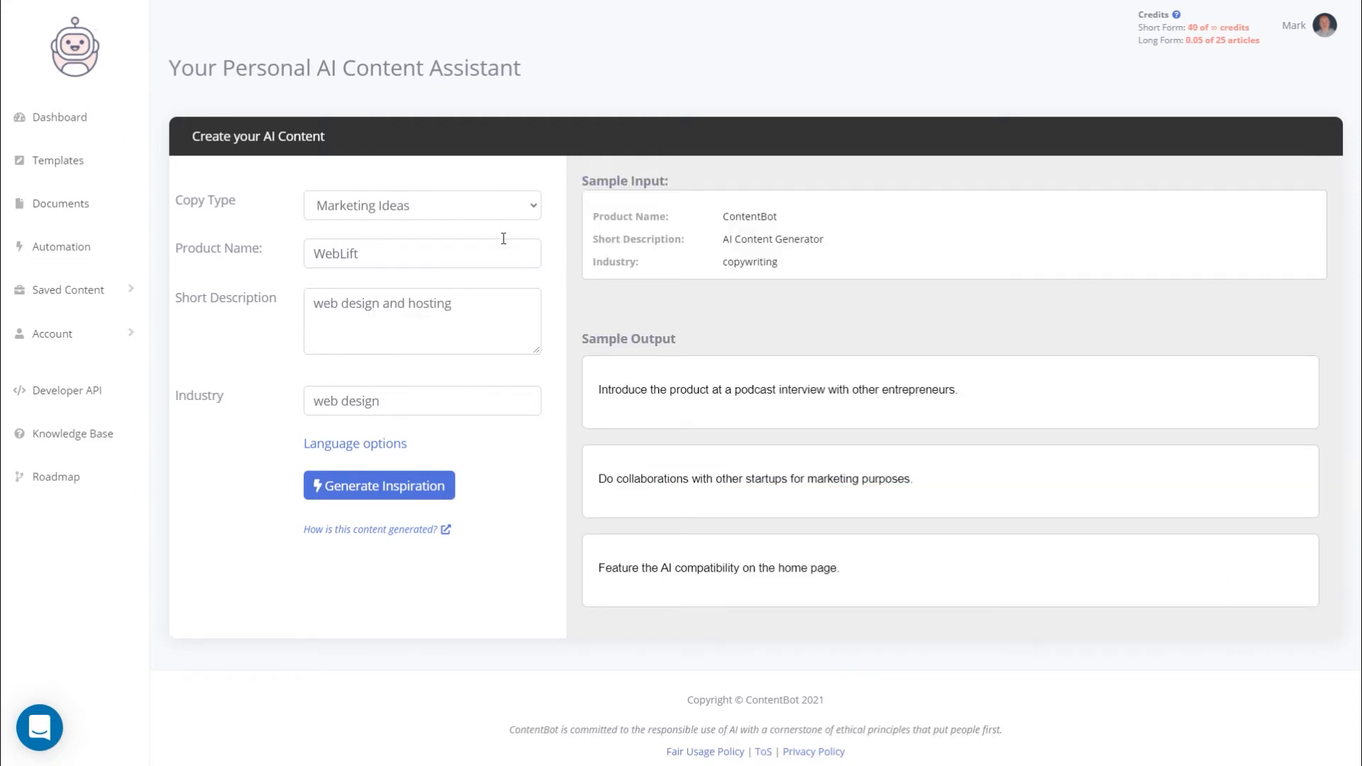
left_click(380, 488)
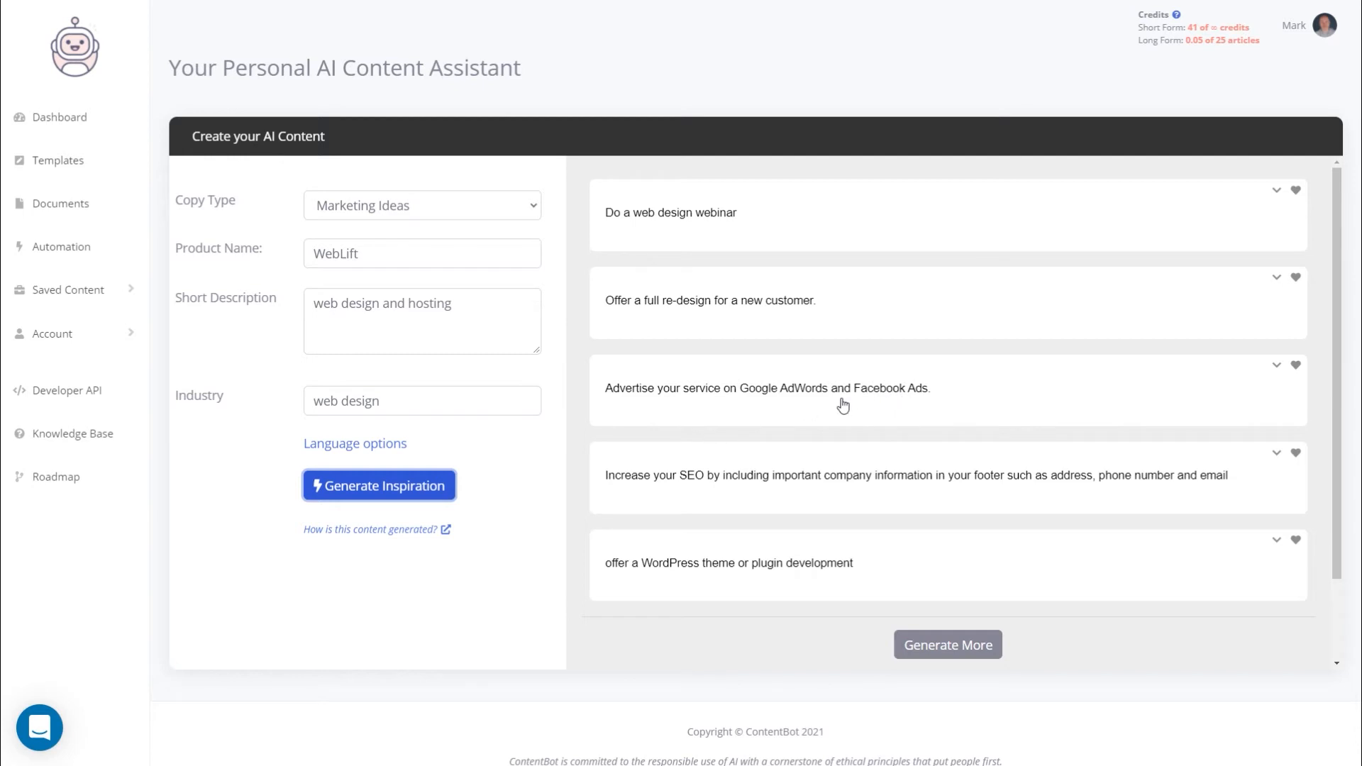
scroll(843, 406, "down", 1)
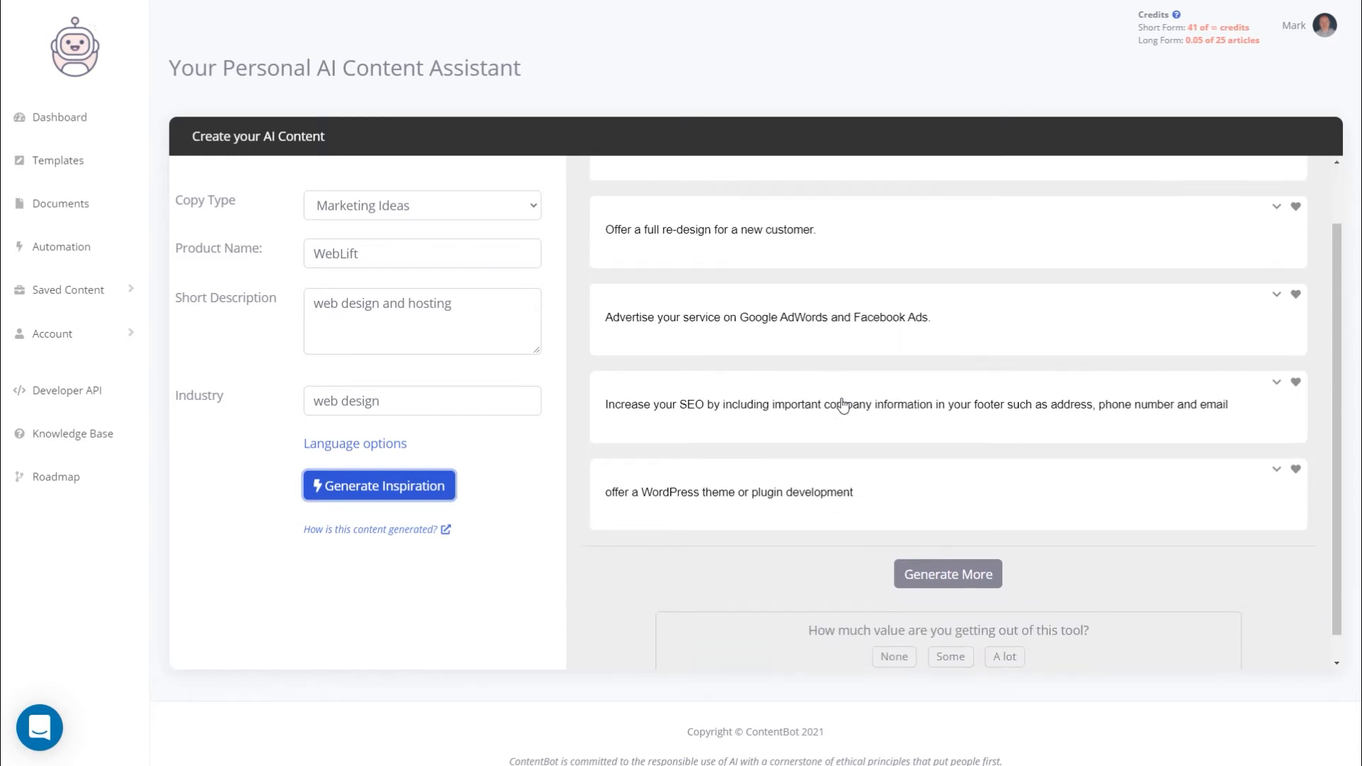
scroll(843, 406, "up", 1)
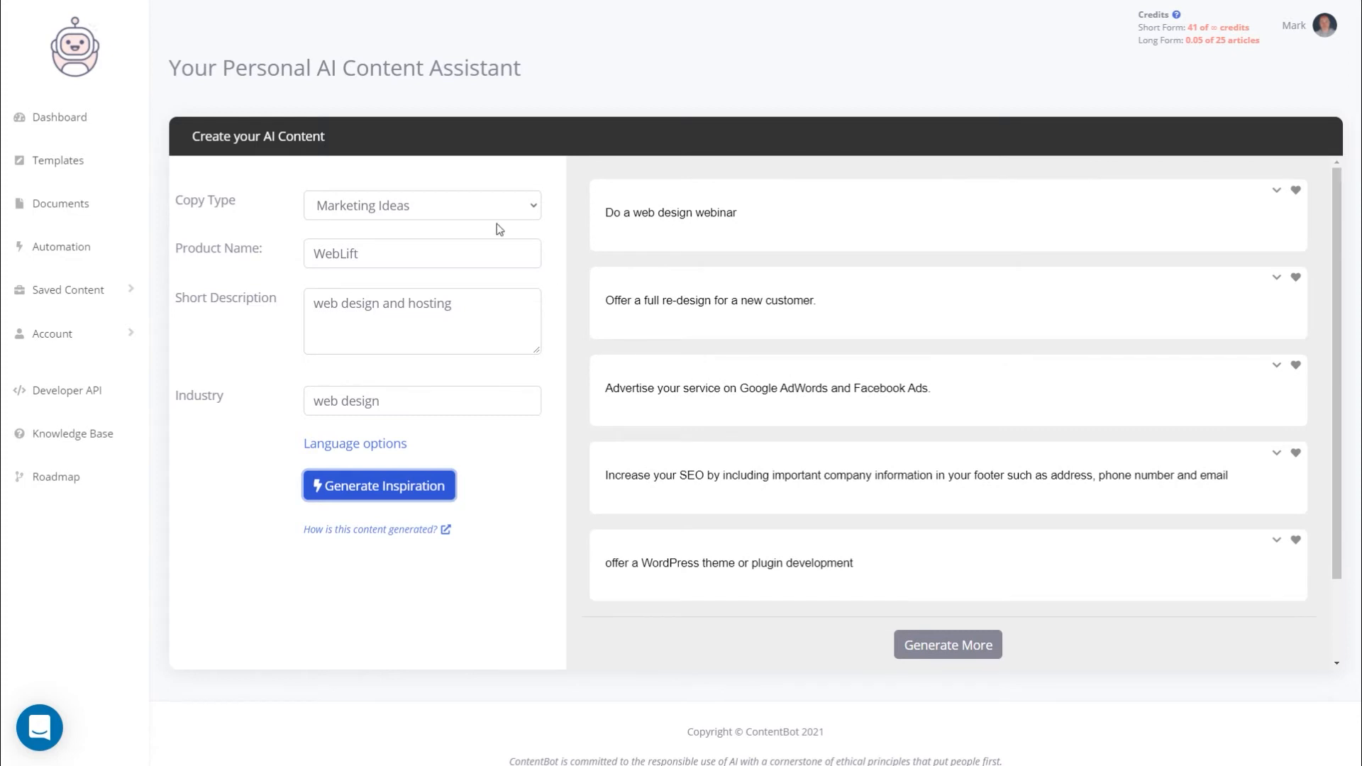
Step: Switch the copy type to Facebook Ads and generate ads for the "manchester based website design and hosting company"
left_click(436, 215)
scroll(440, 355, "down", 4)
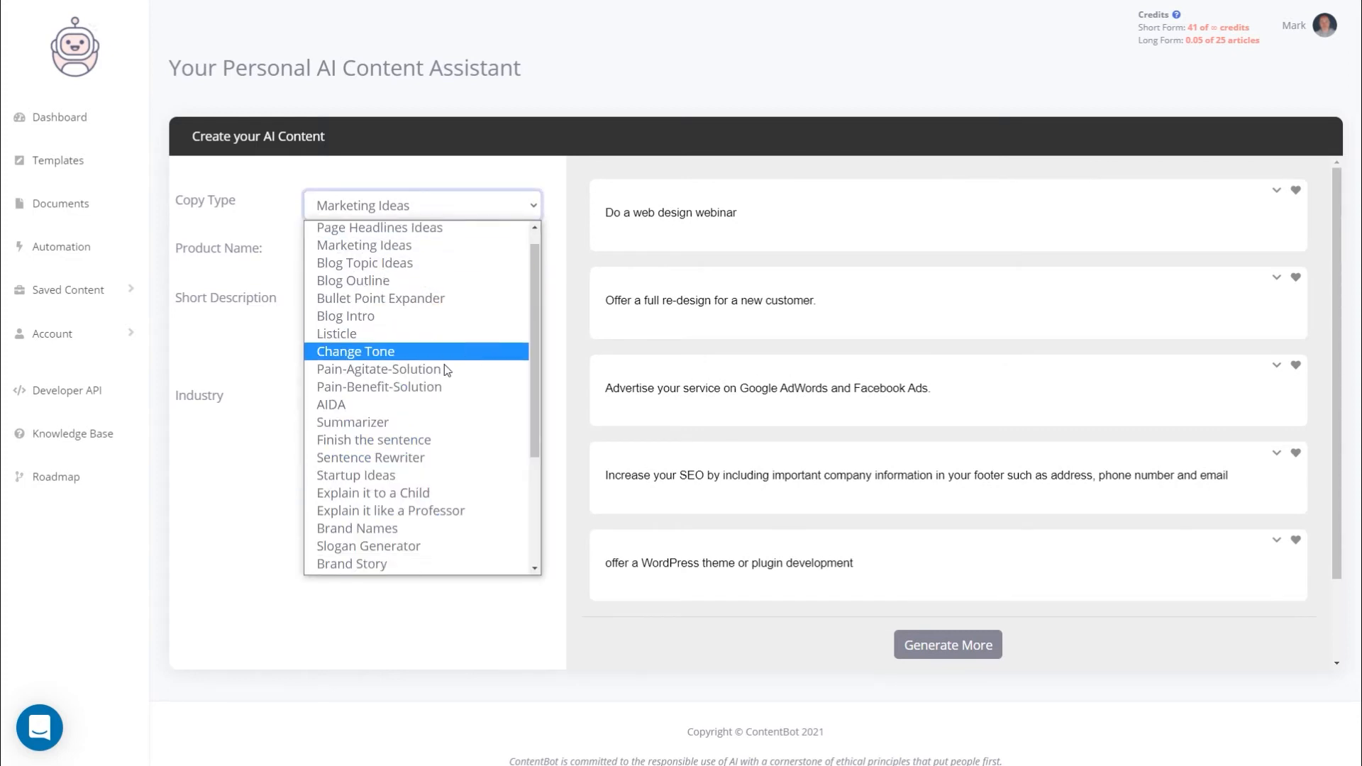
scroll(432, 396, "up", 4)
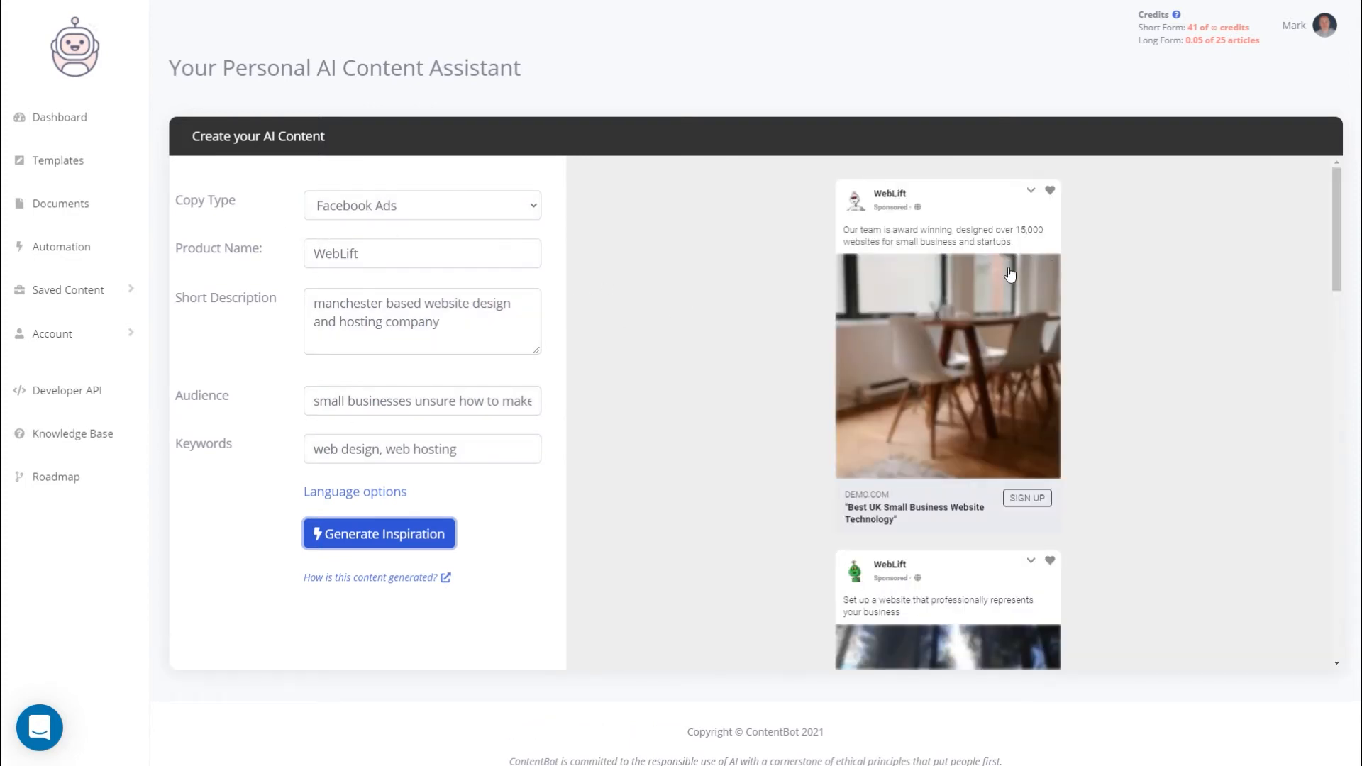
Step: Review the generated Facebook ads through to the end of the results and generate more variations
scroll(968, 305, "down", 3)
scroll(969, 306, "up", 3)
scroll(959, 334, "down", 2)
scroll(884, 263, "down", 2)
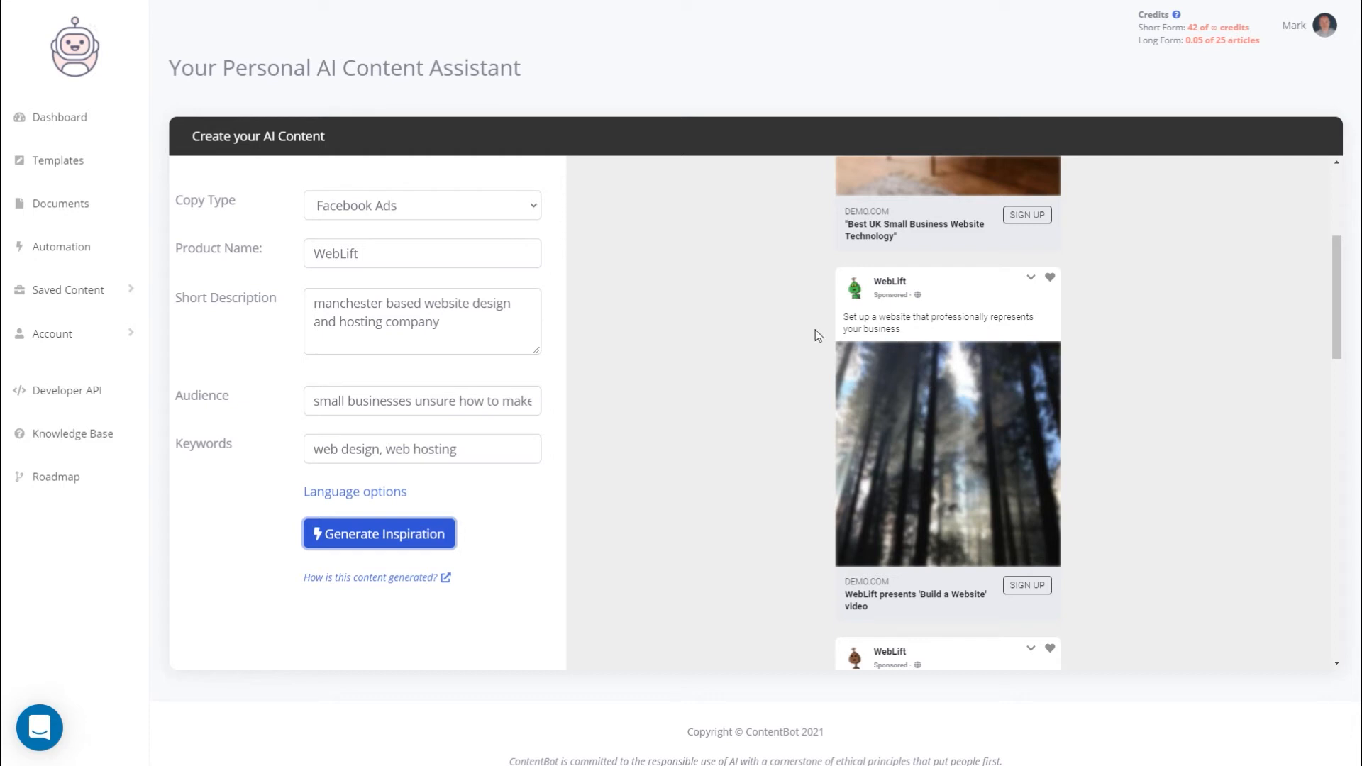
scroll(863, 331, "down", 5)
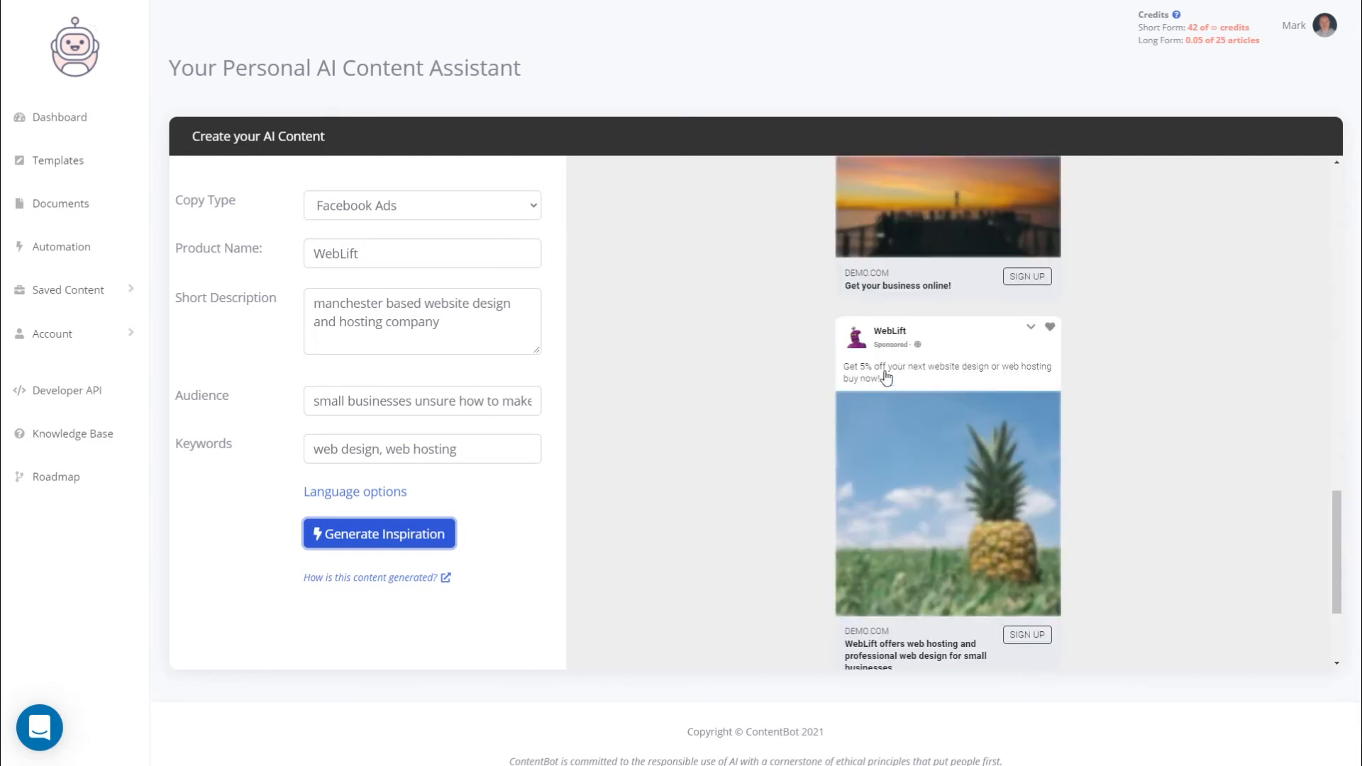
scroll(887, 370, "down", 3)
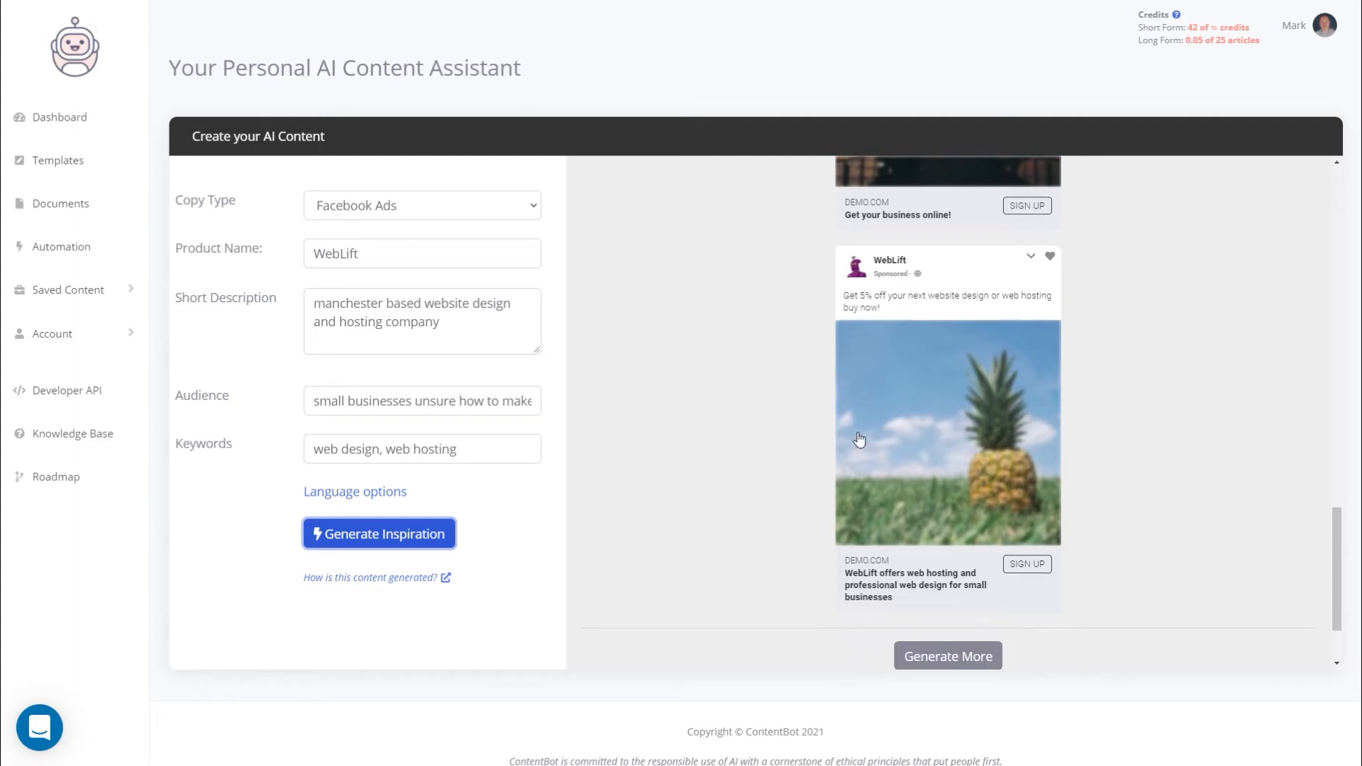
left_click(951, 550)
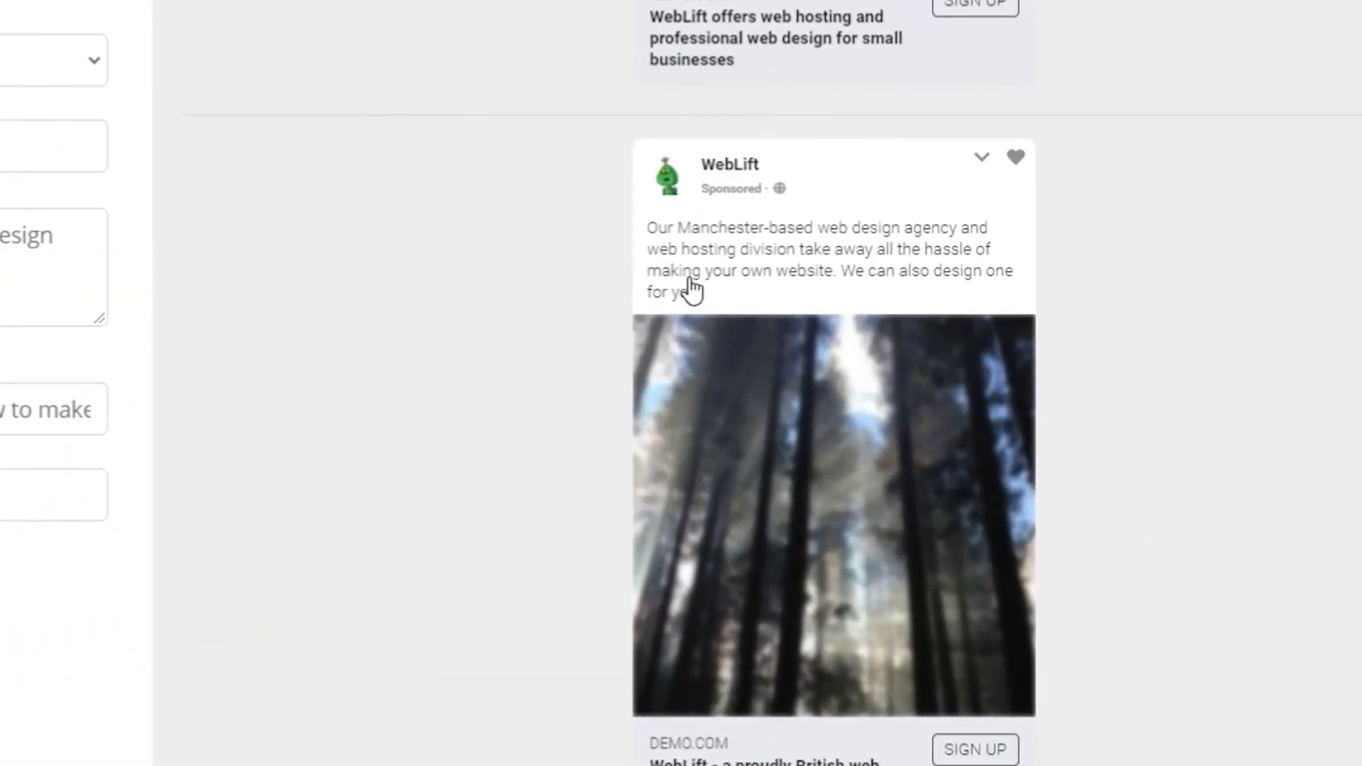
Step: Compare the additional Facebook ads and copy the one beginning "Our Manchester-based web design agency" to the clipboard
scroll(1011, 280, "down", 3)
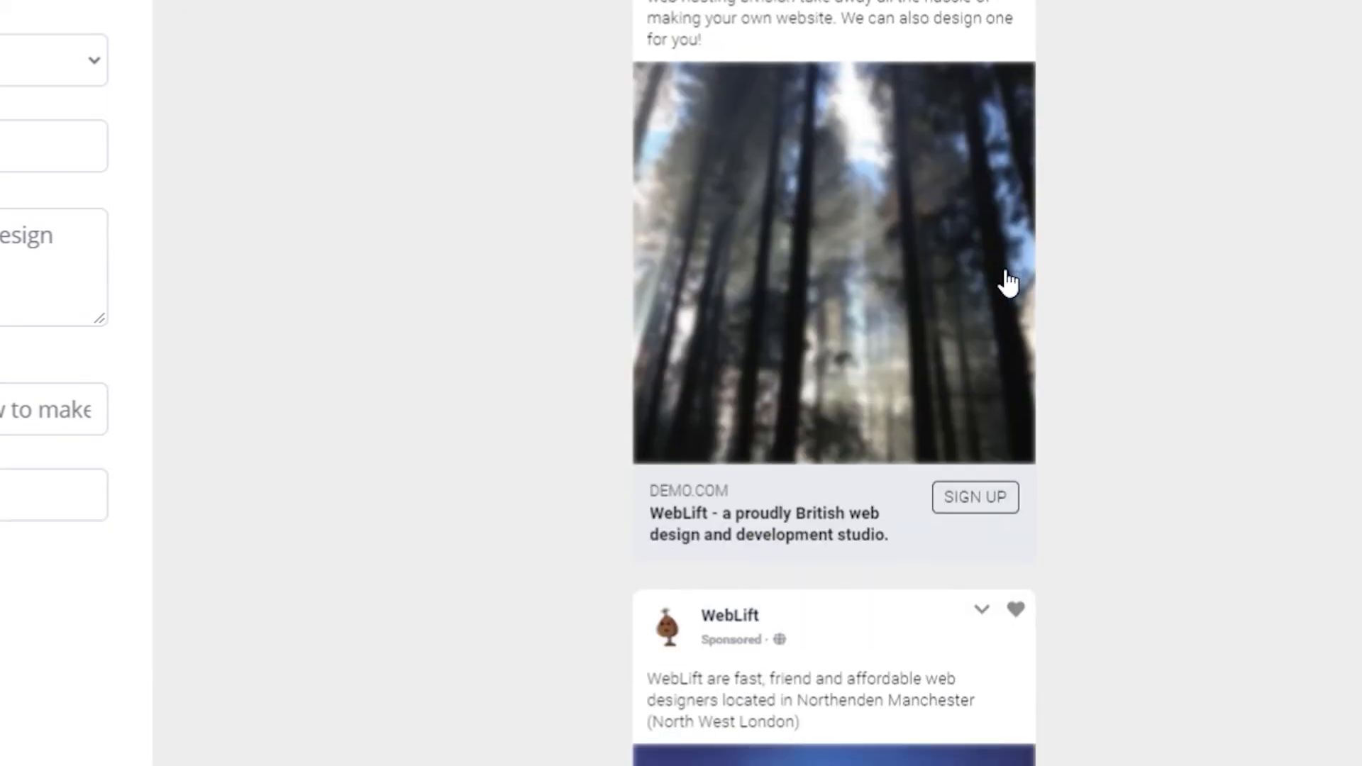
scroll(878, 698, "down", 2)
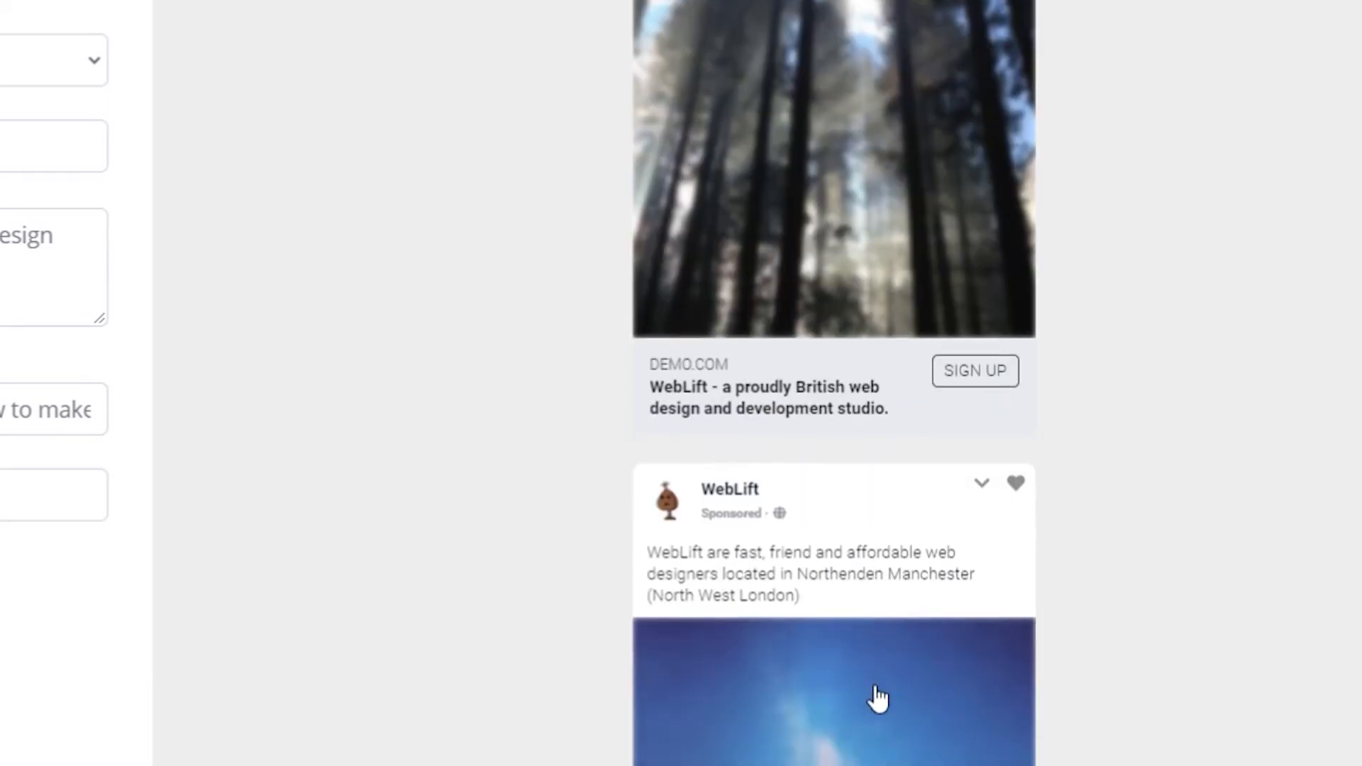
scroll(824, 603, "down", 3)
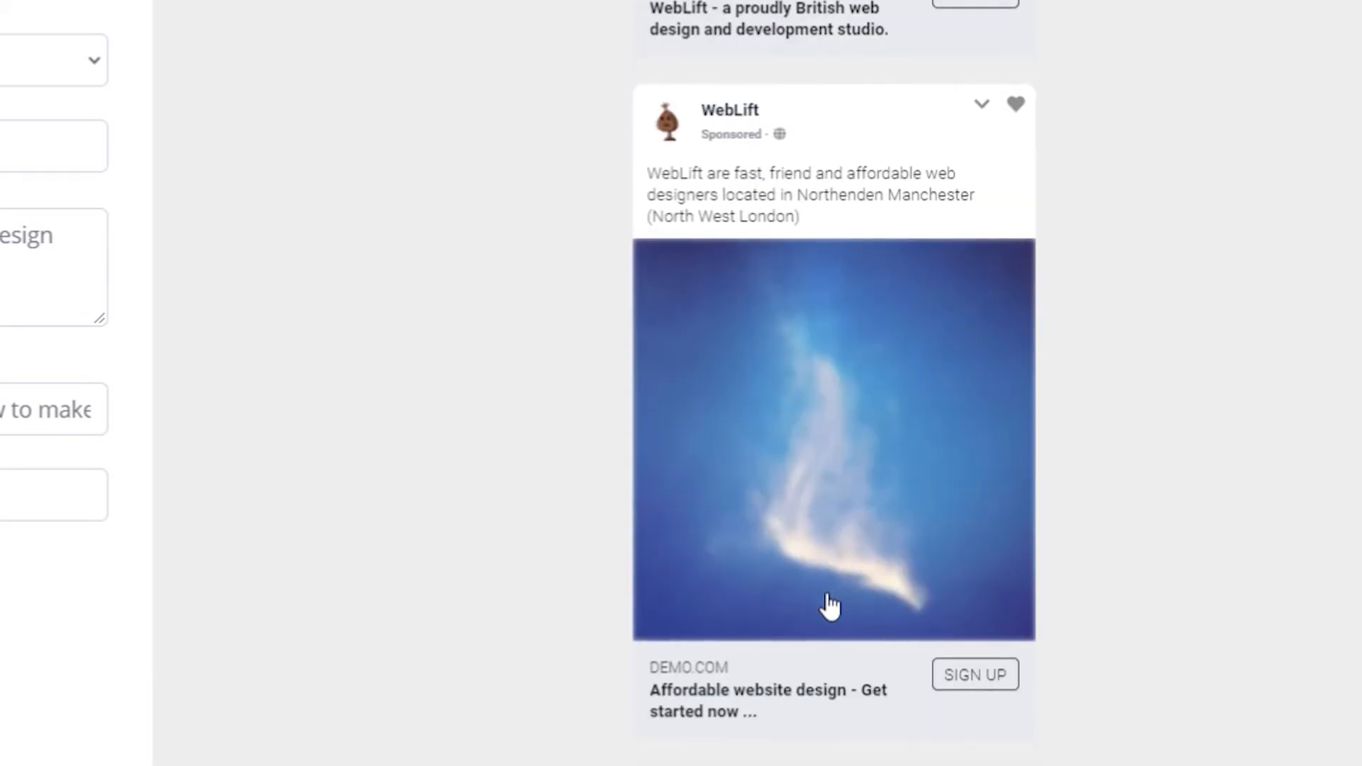
scroll(828, 295, "up", 2)
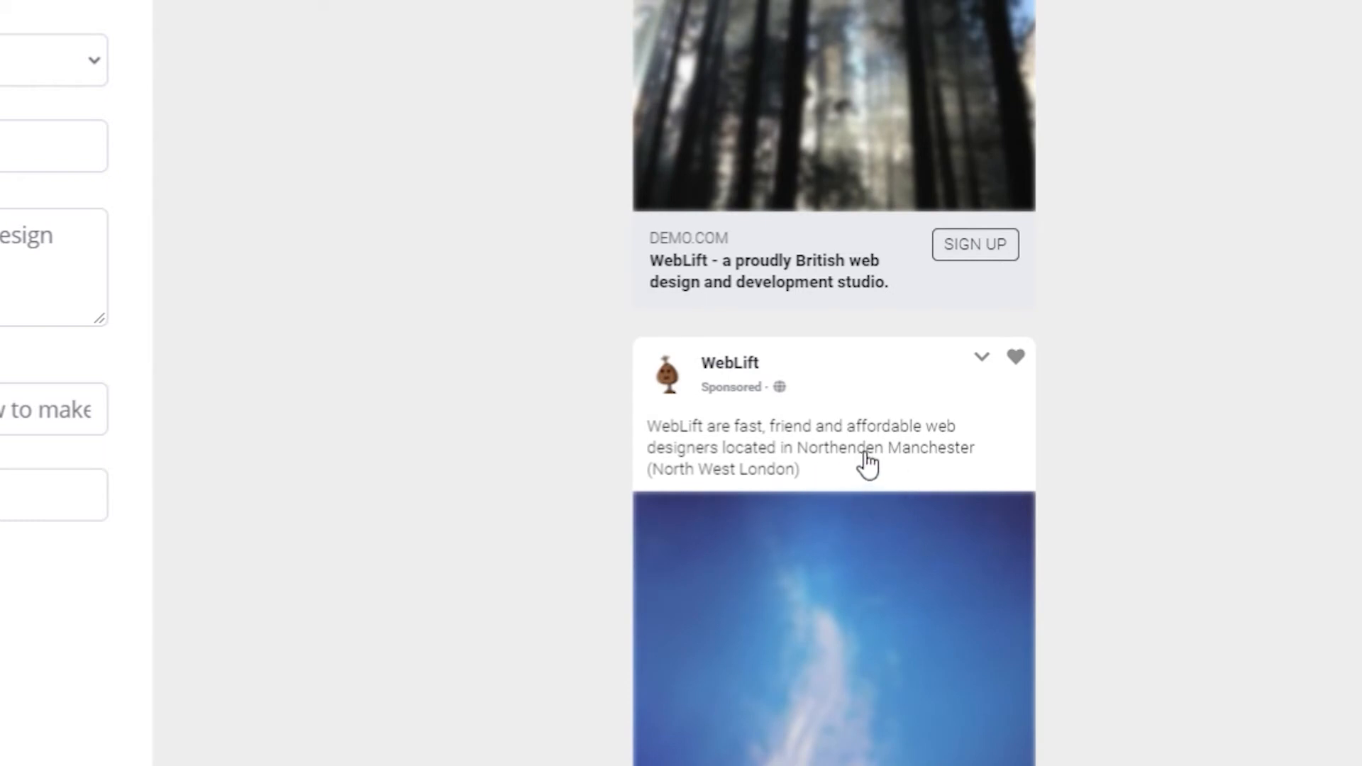
scroll(887, 603, "up", 5)
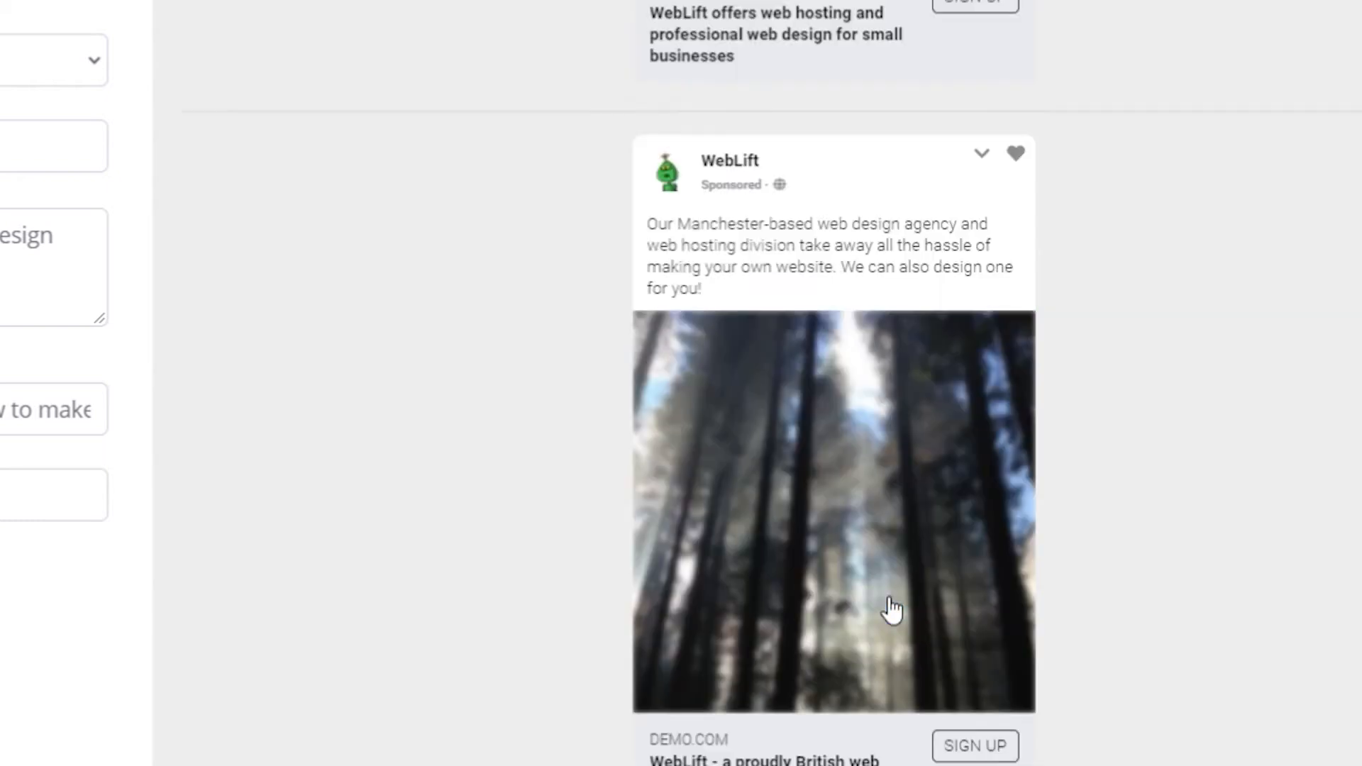
left_click(980, 288)
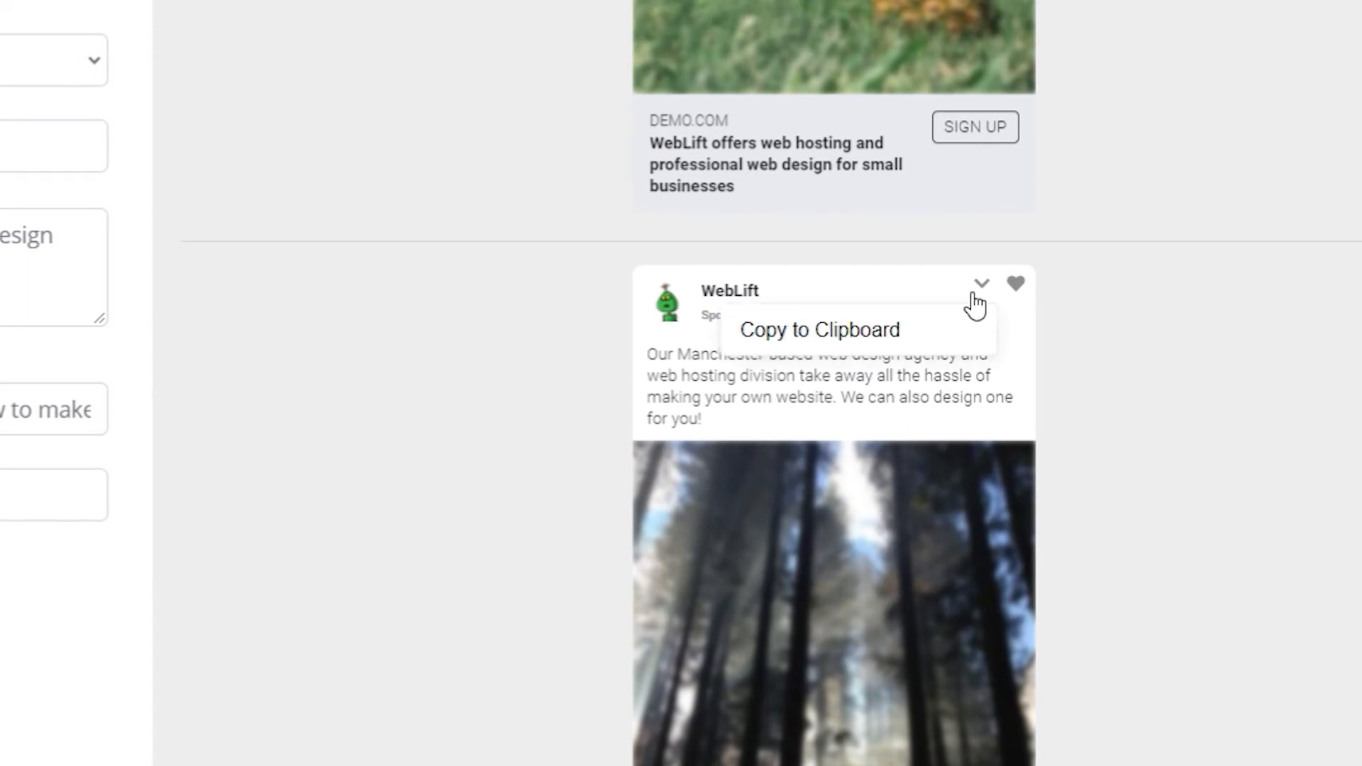
left_click(876, 332)
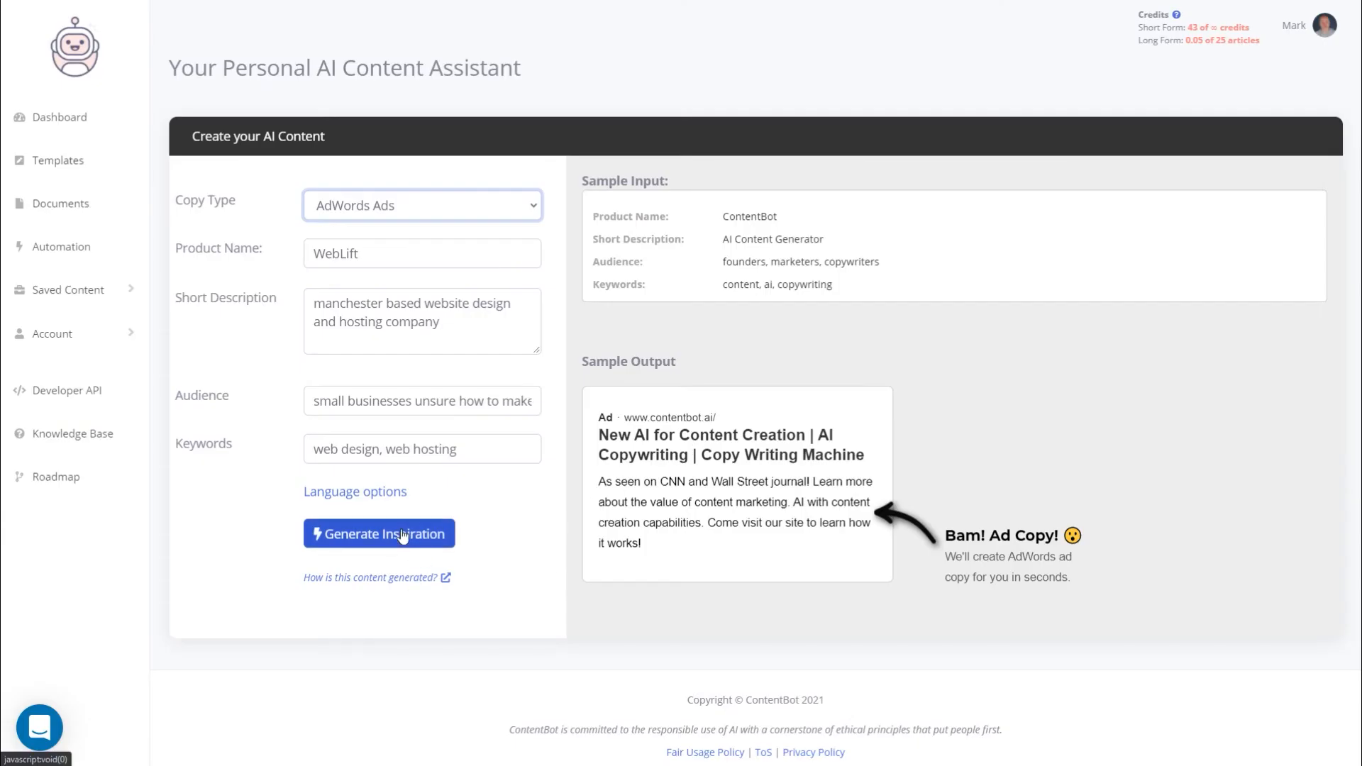
Step: Generate AdWords Ads for WebLift with the keywords "web design, web hosting" and look through the results
left_click(404, 537)
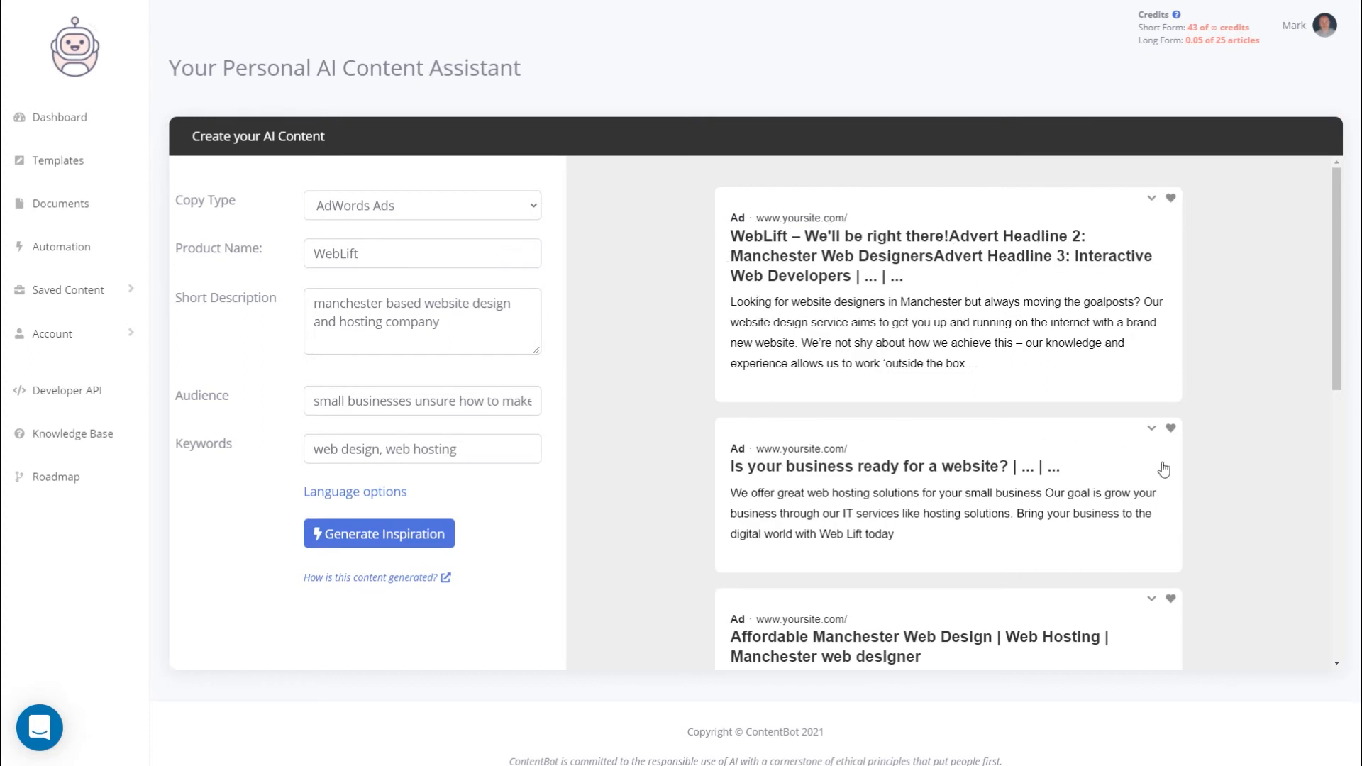
scroll(844, 348, "down", 5)
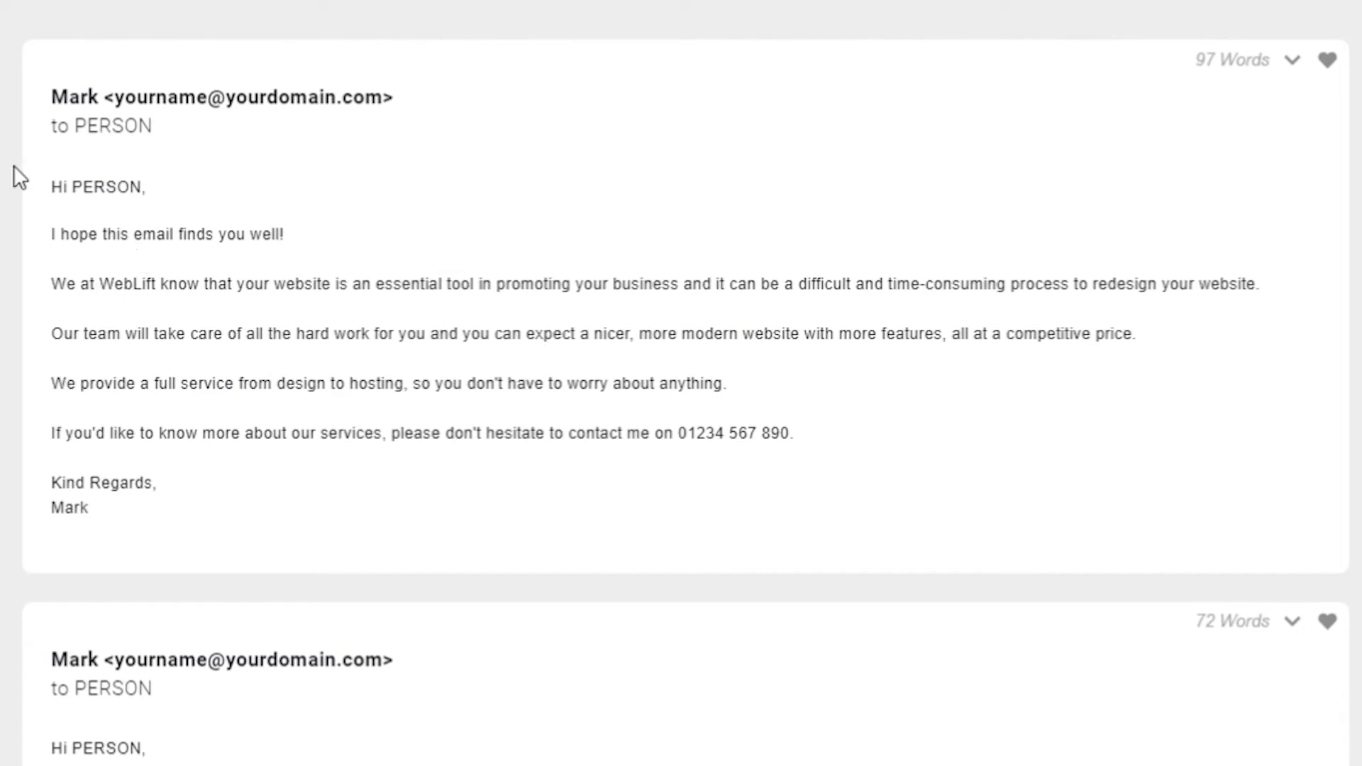
Step: Read through the generated outreach emails offering WebLift's website redesign service
scroll(311, 256, "down", 3)
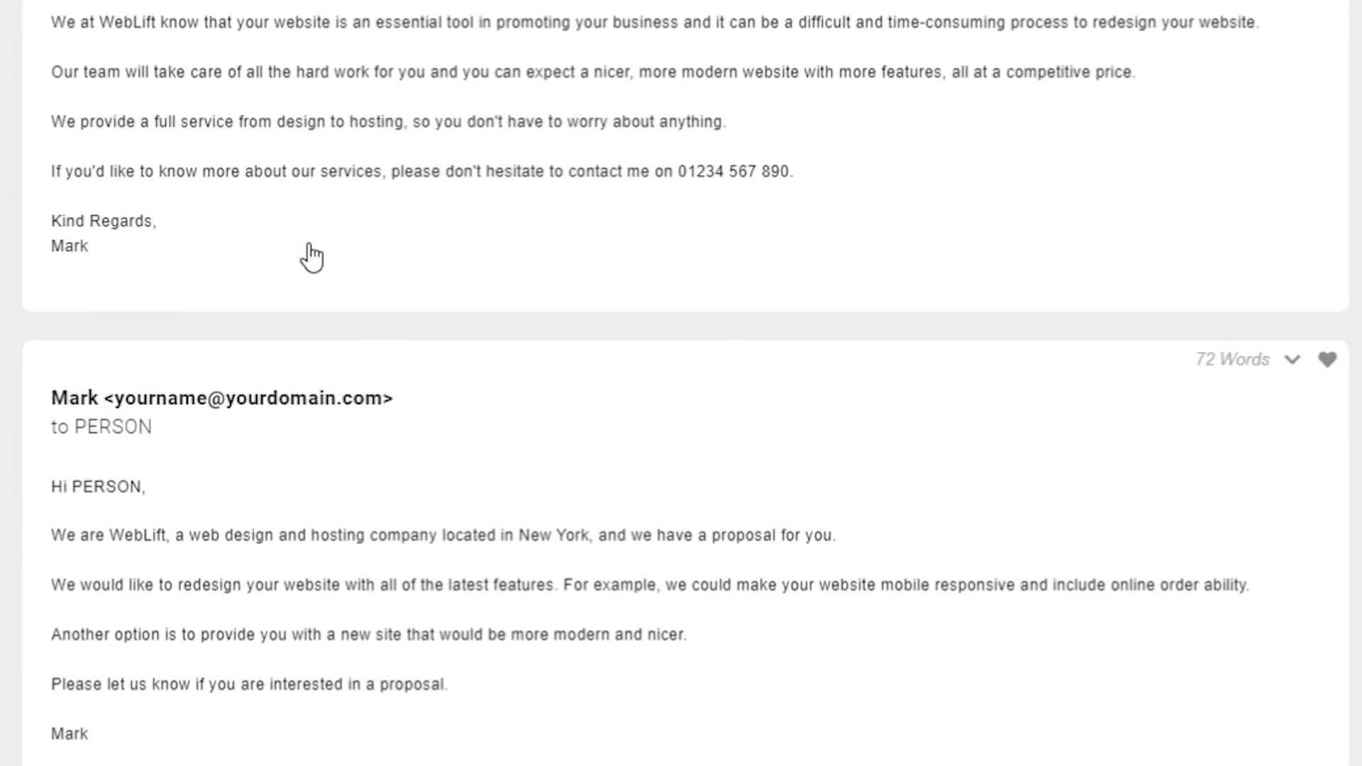
scroll(310, 255, "down", 10)
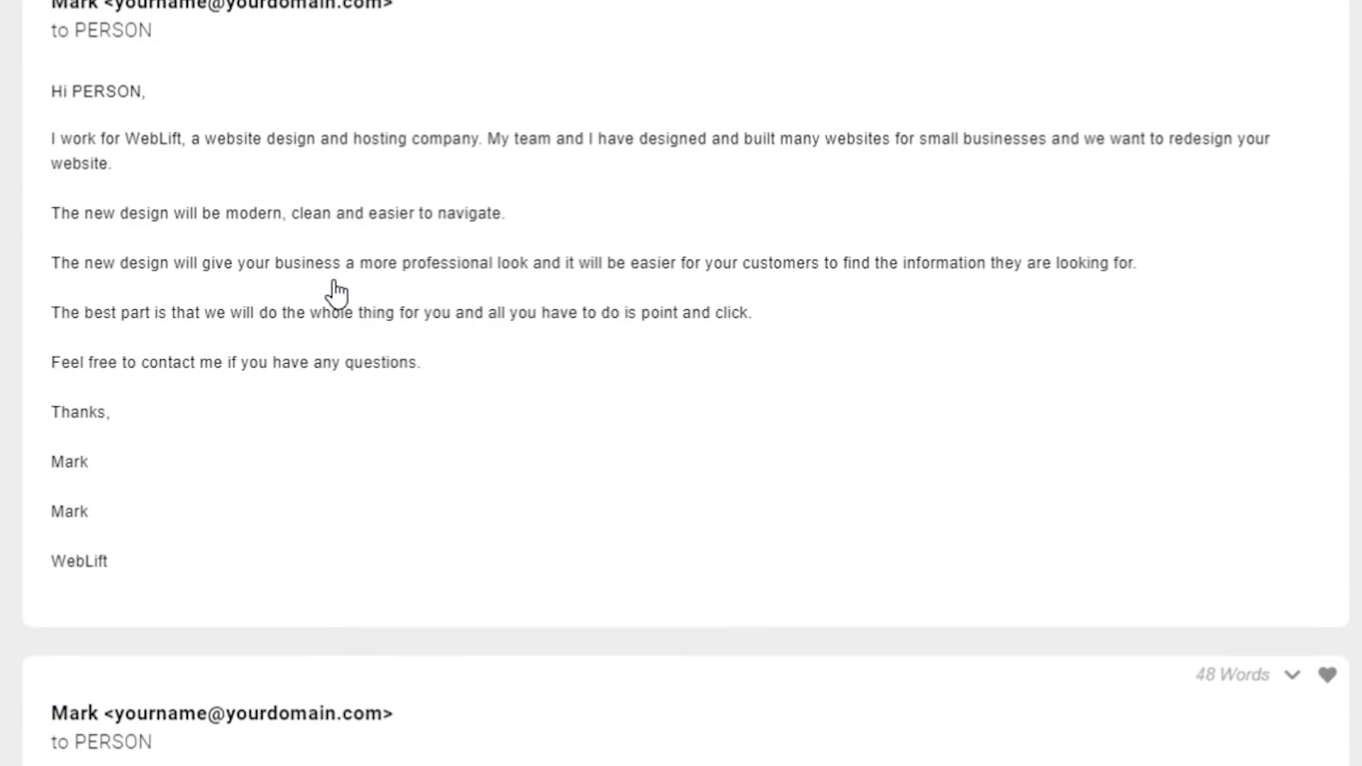
scroll(441, 435, "up", 1)
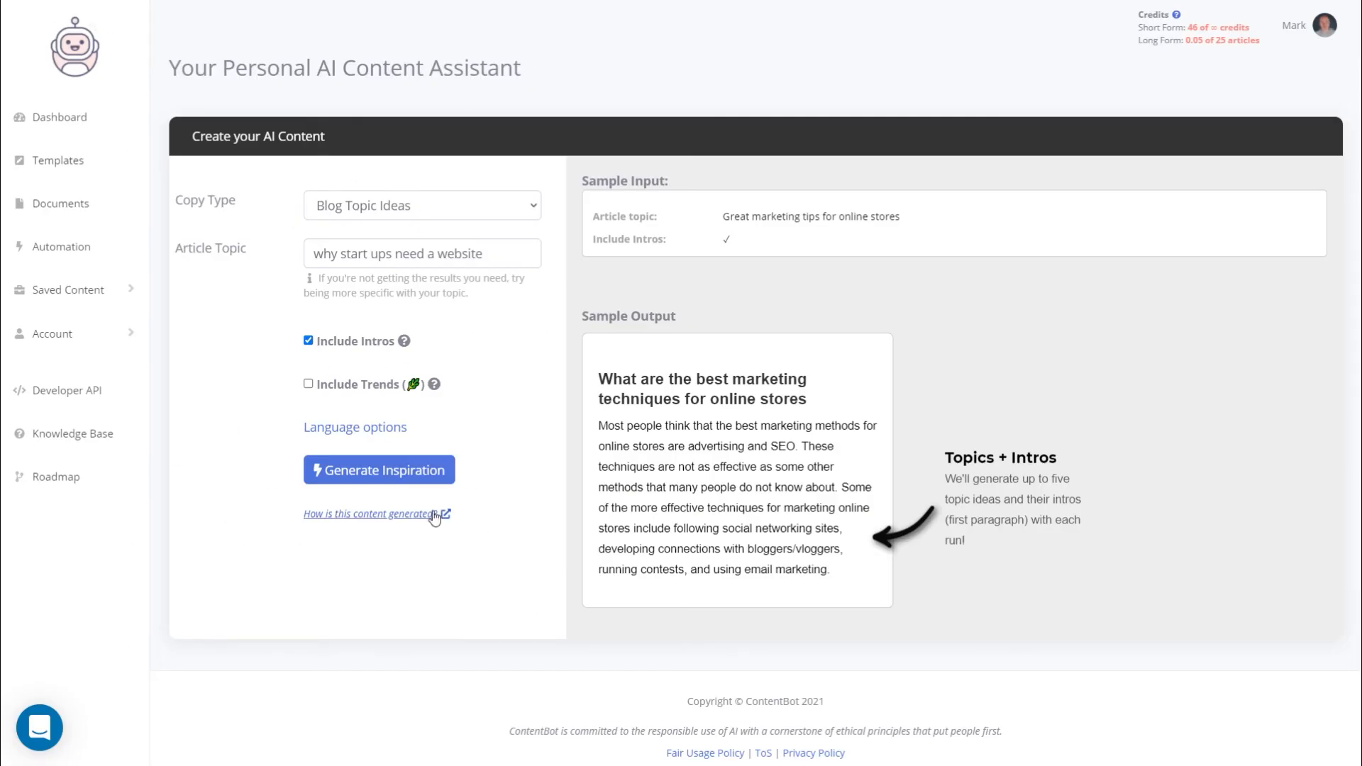
Step: Generate Blog Topic Ideas with intros for "why start ups need a website" and review the suggested topics
left_click(412, 474)
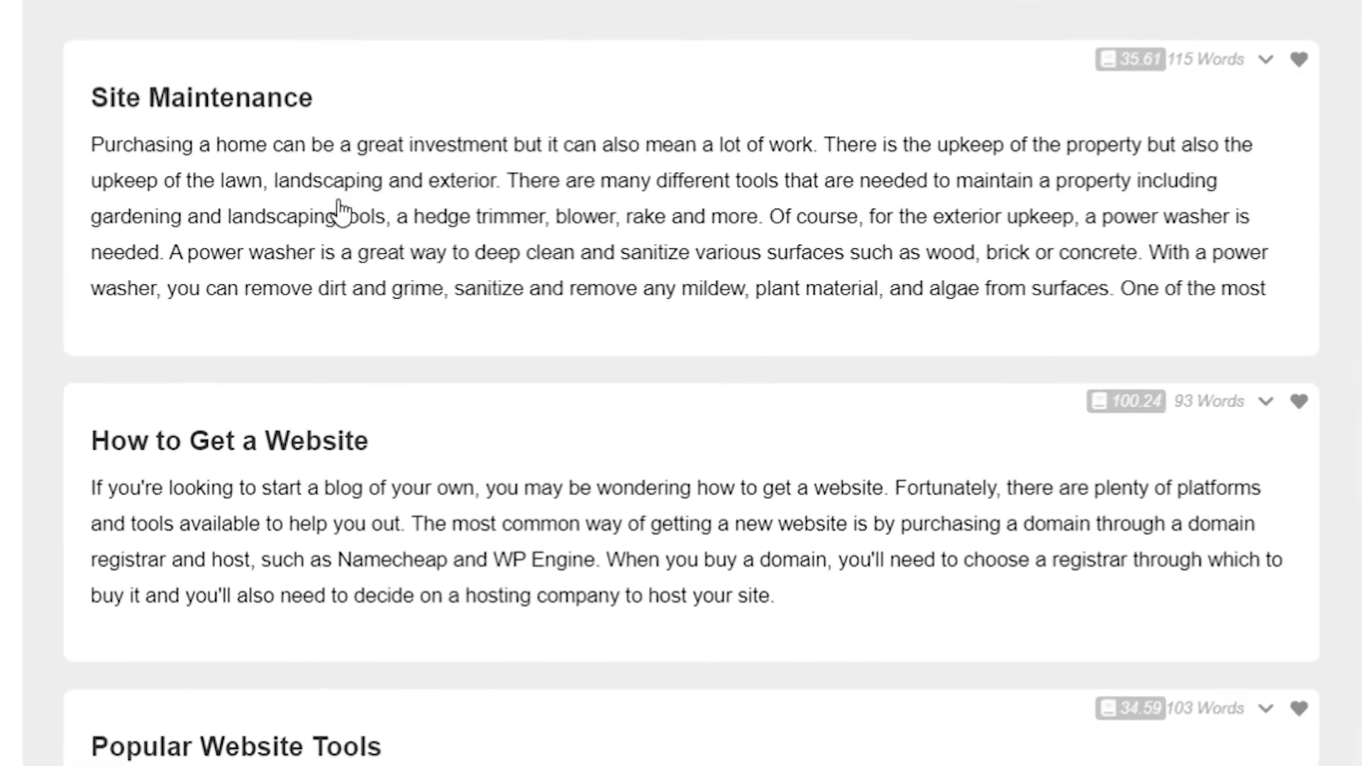
scroll(343, 212, "down", 2)
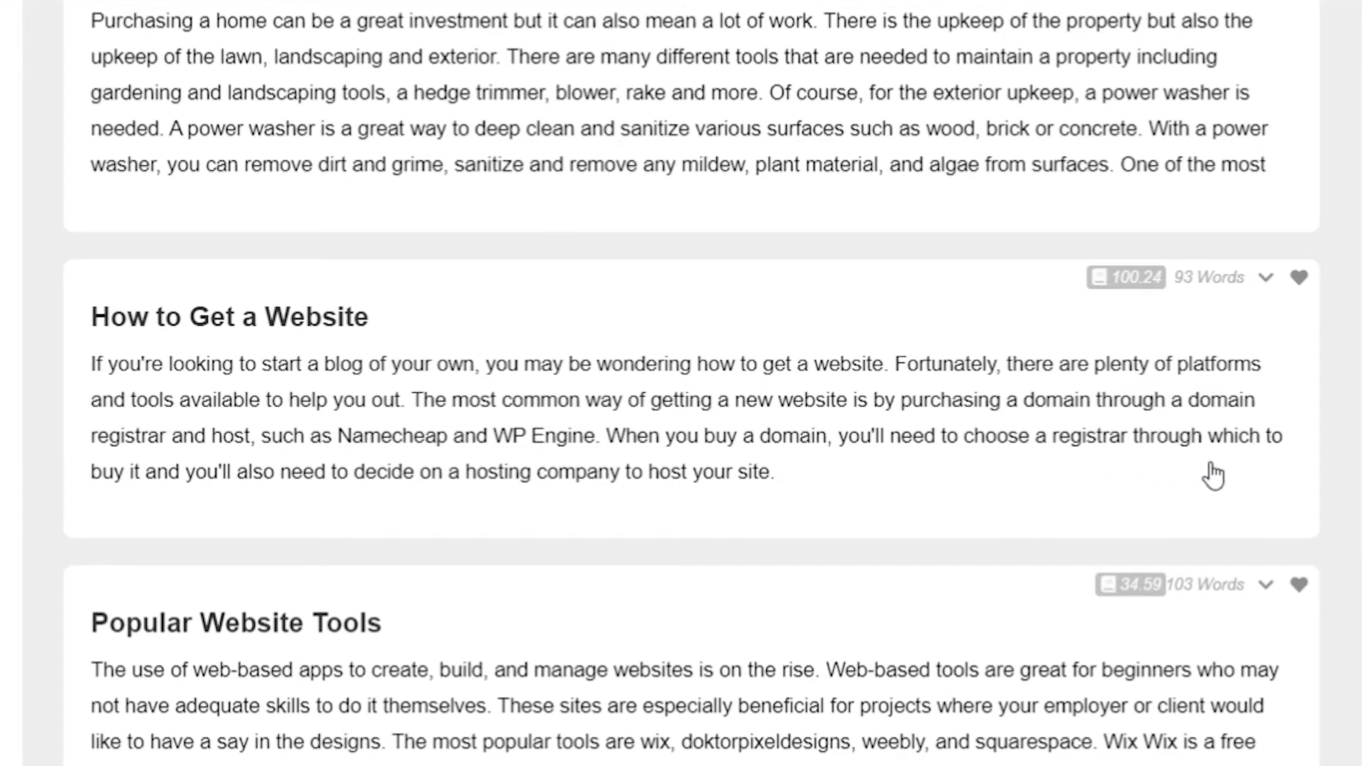
scroll(441, 432, "down", 6)
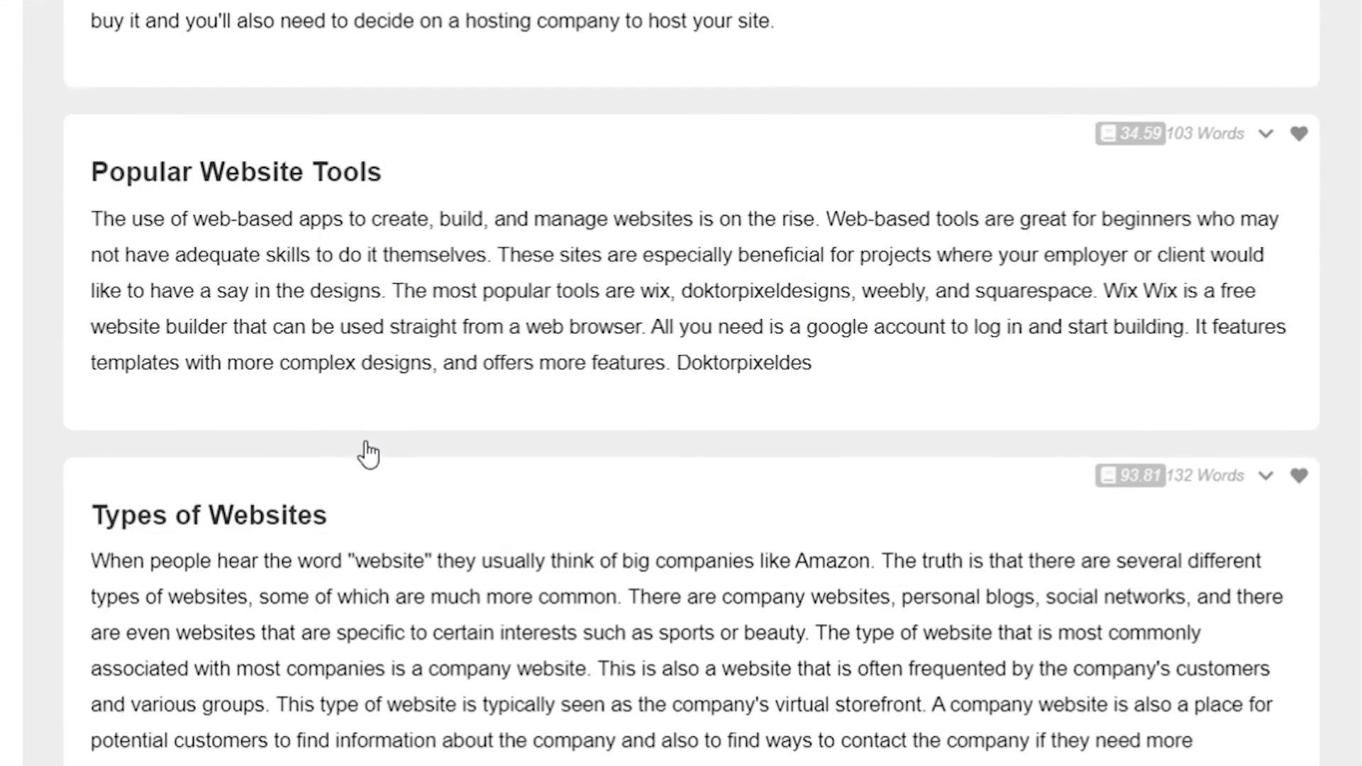
scroll(396, 478, "down", 2)
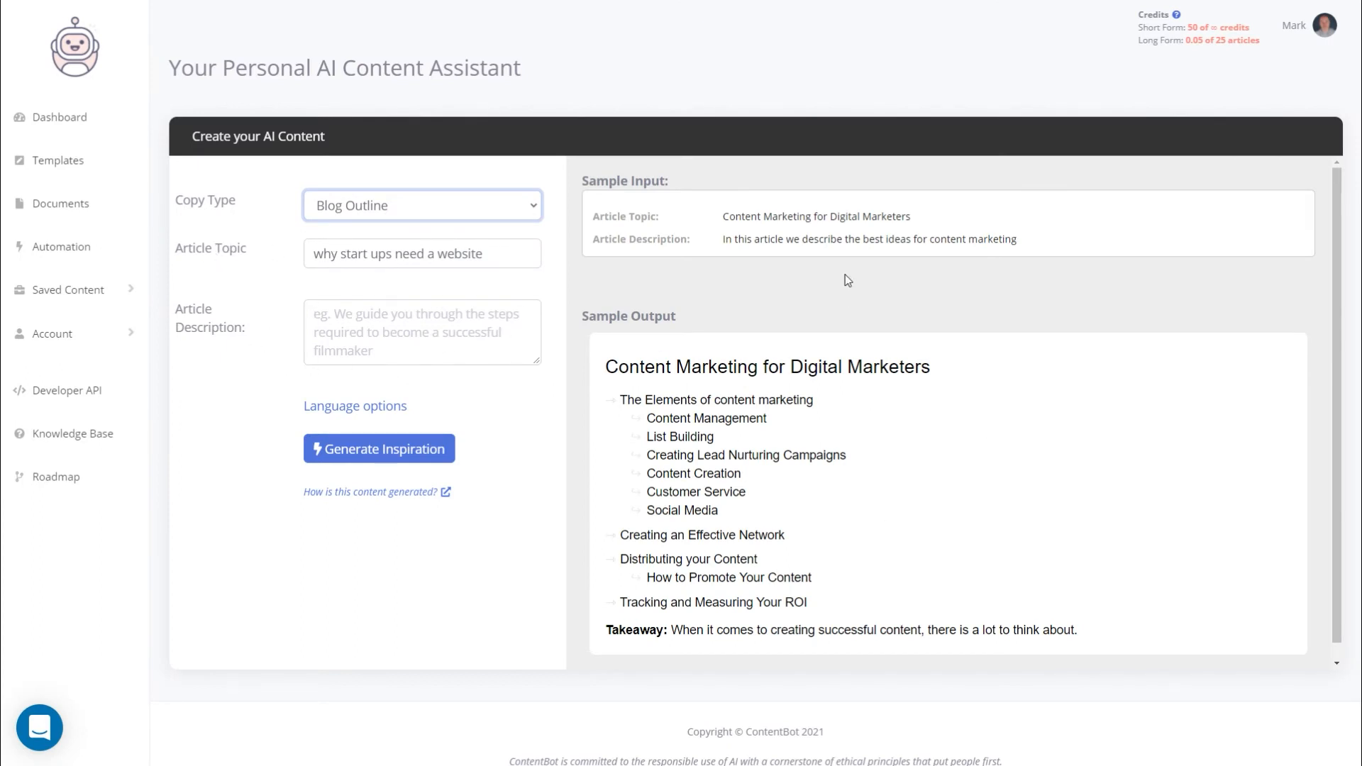
Step: Paste the copied intro beginning "When people hear the word" as the article description and generate blog outlines
left_click(409, 327)
key("ctrl+v")
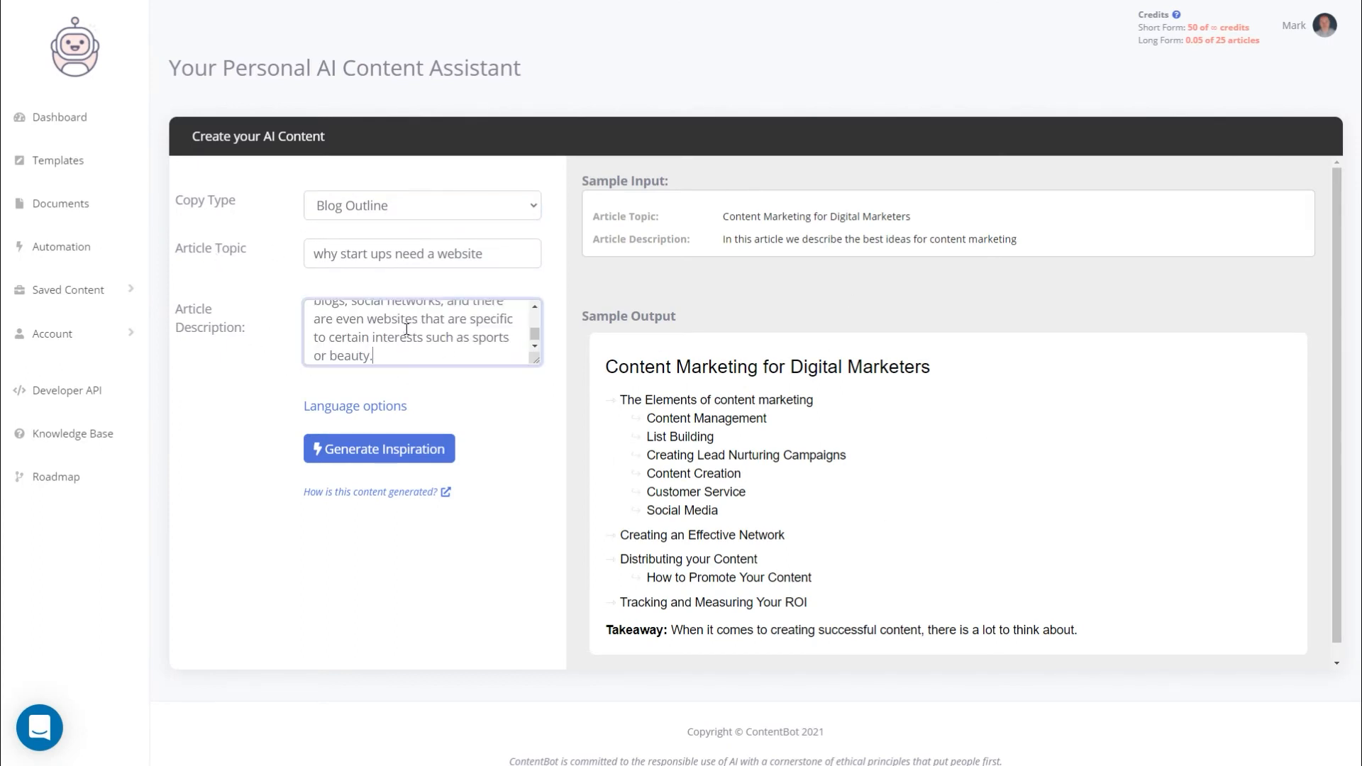
left_click(357, 458)
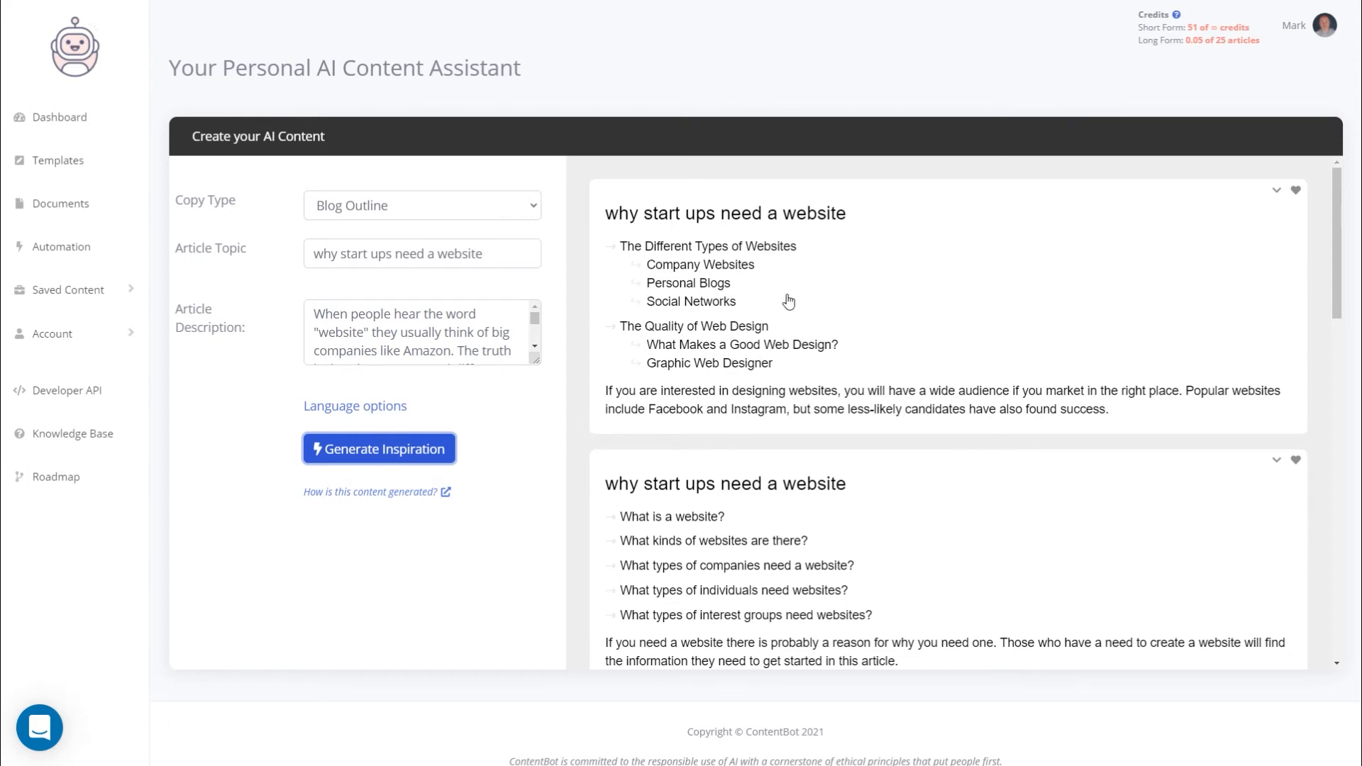
Step: Compare the blog outlines and copy the one starting with "What are the different types of websites?" and "Personal websites" to the clipboard
scroll(785, 301, "down", 2)
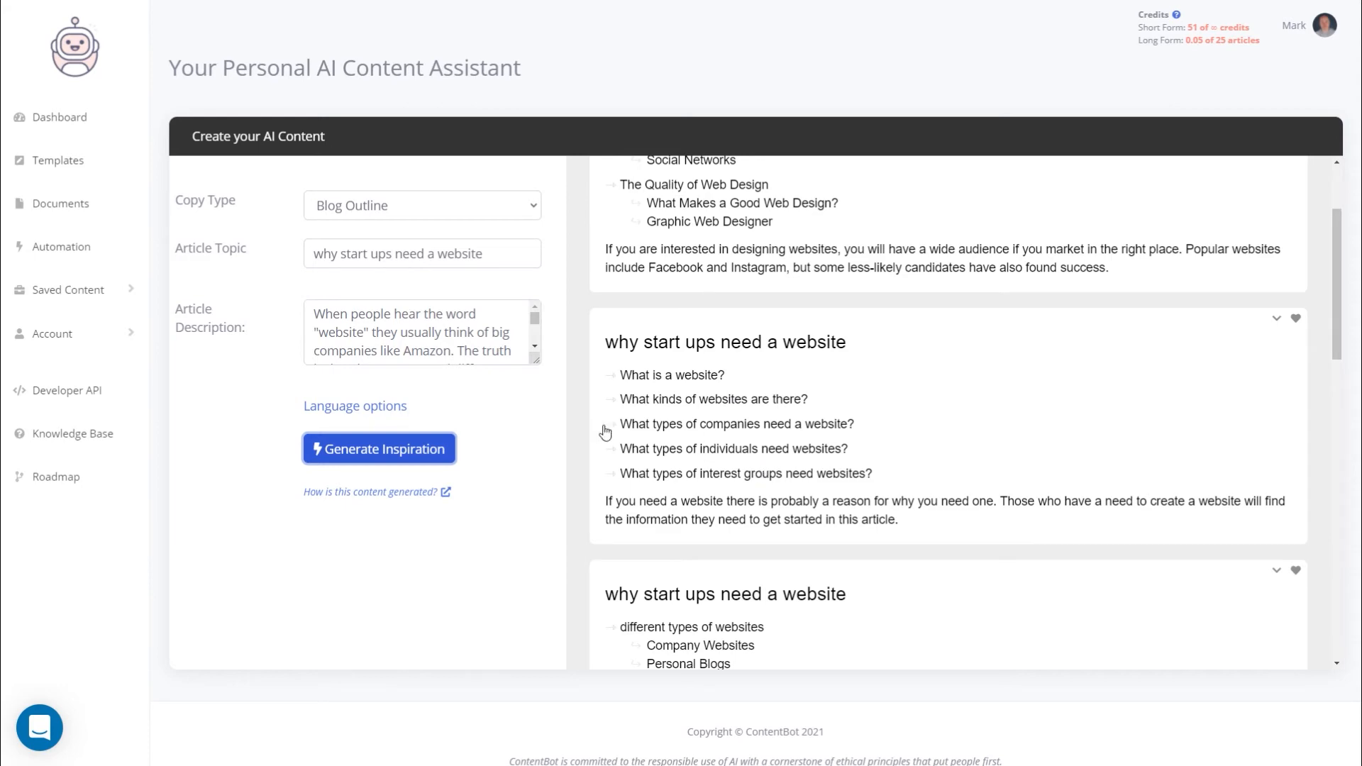
scroll(713, 447, "down", 1)
scroll(963, 433, "up", 2)
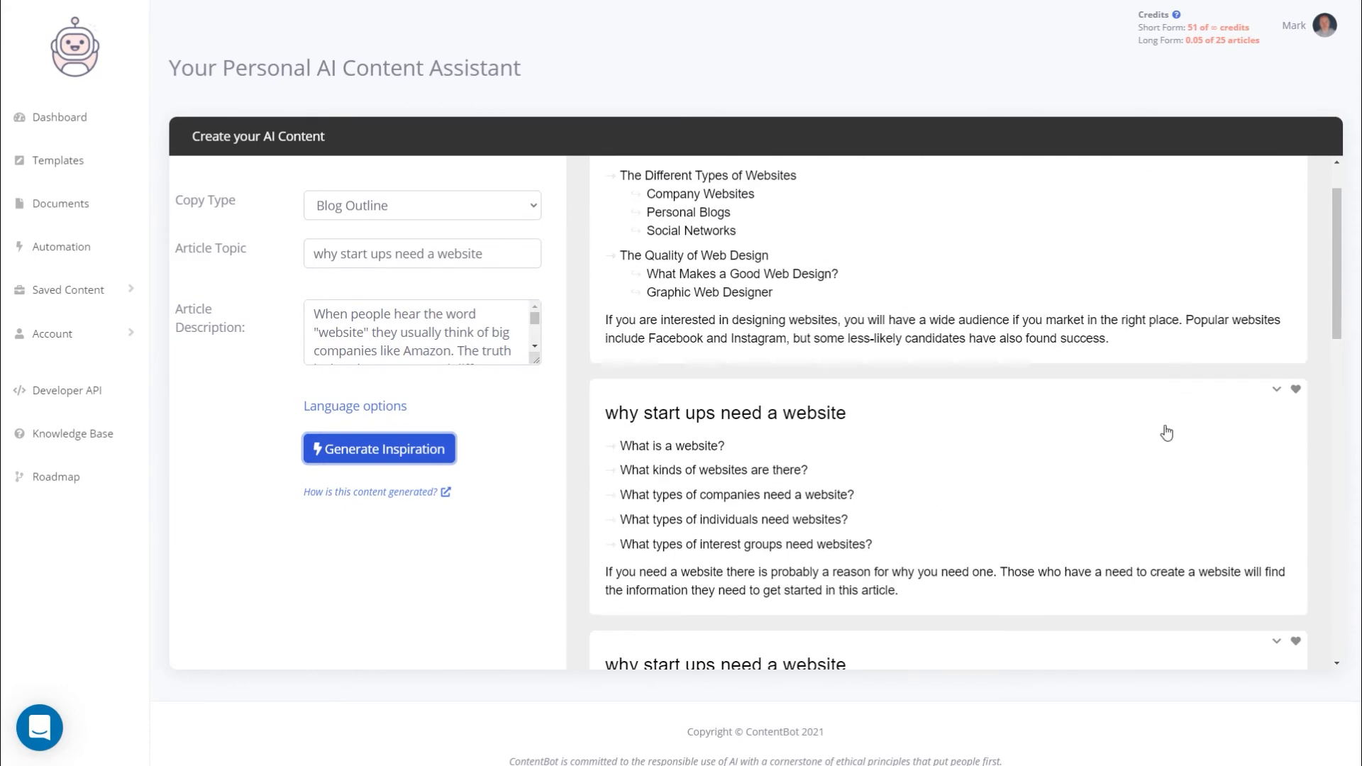
scroll(1080, 344, "down", 7)
scroll(961, 385, "down", 2)
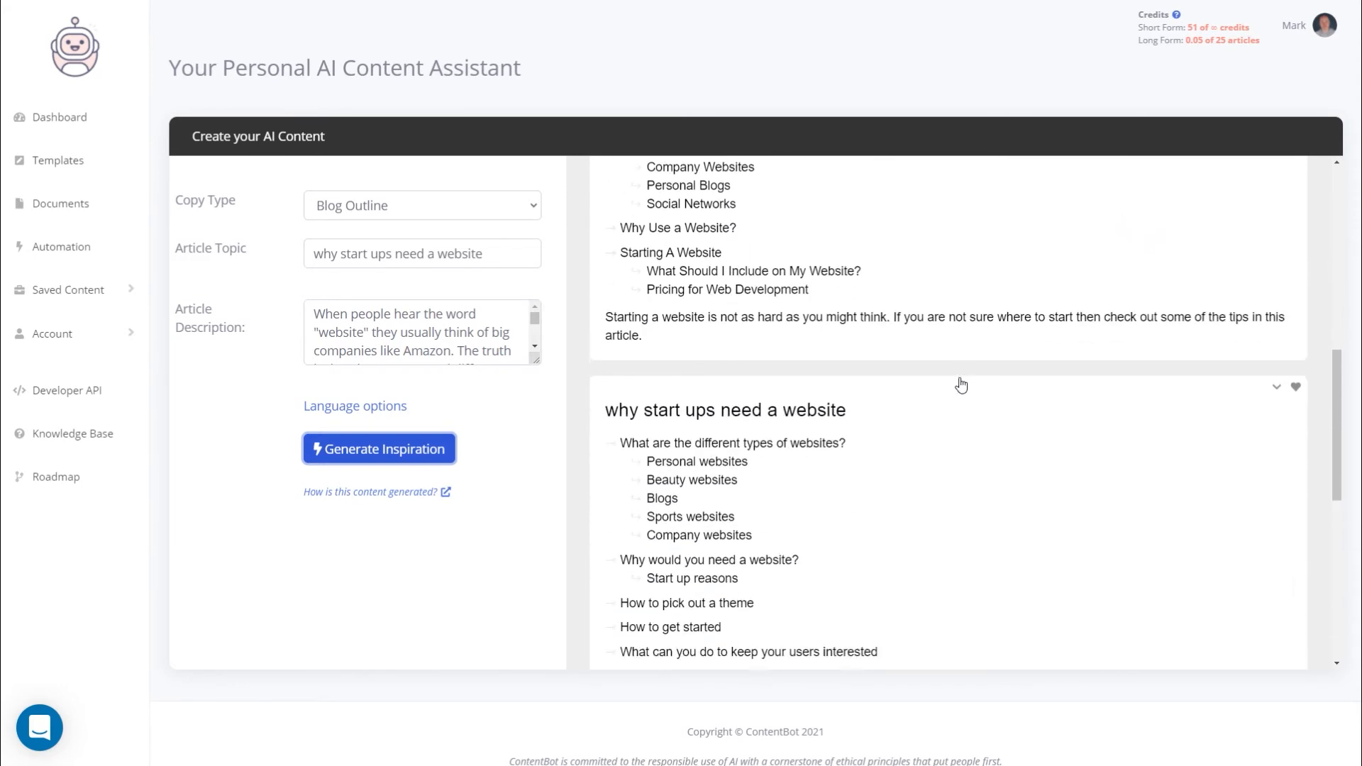
scroll(695, 489, "down", 2)
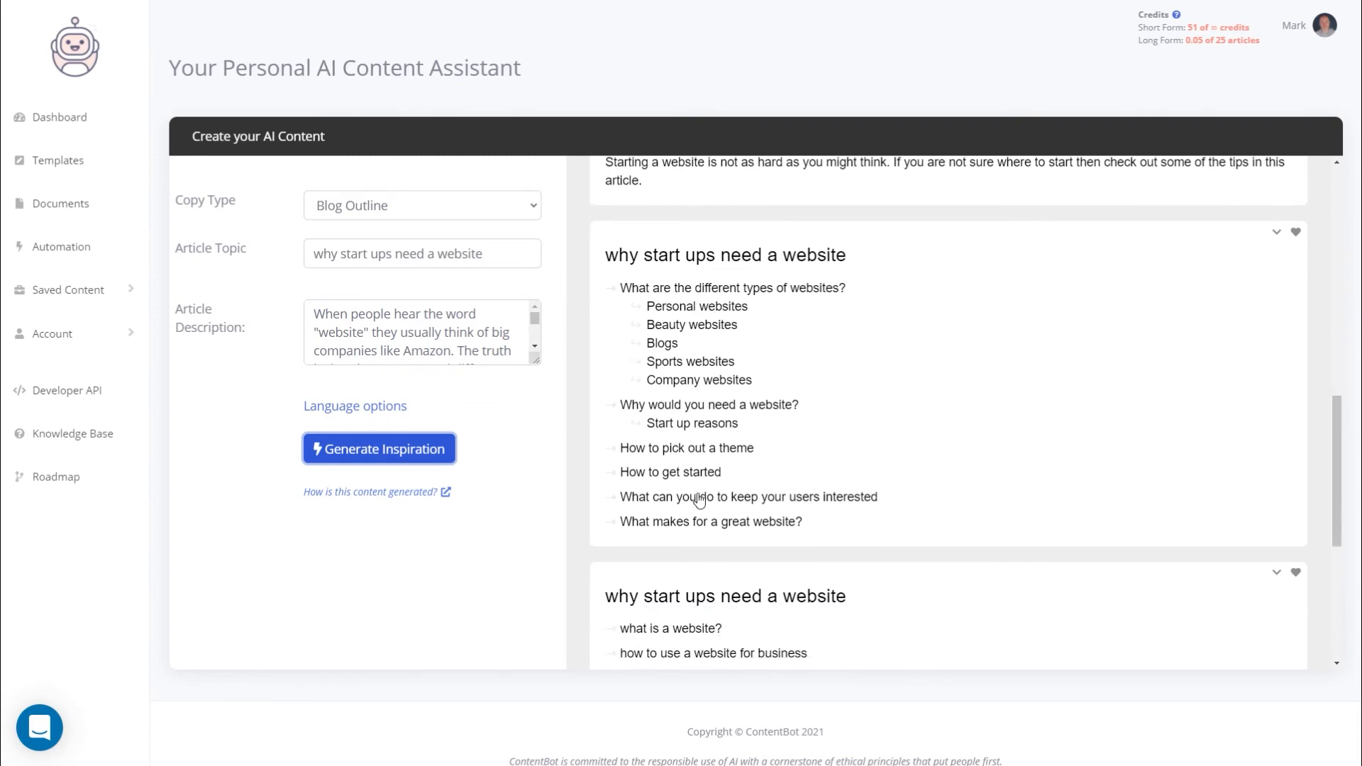
scroll(687, 430, "down", 2)
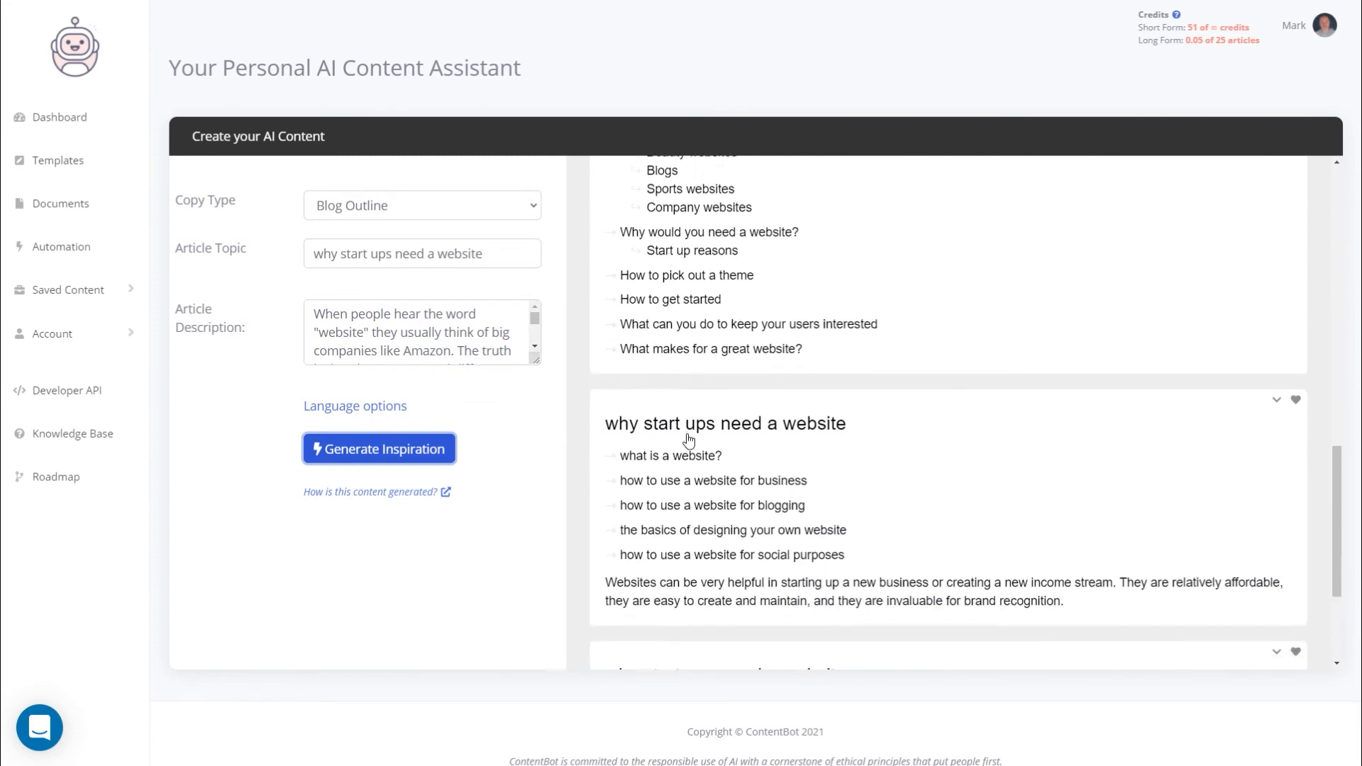
scroll(785, 397, "up", 4)
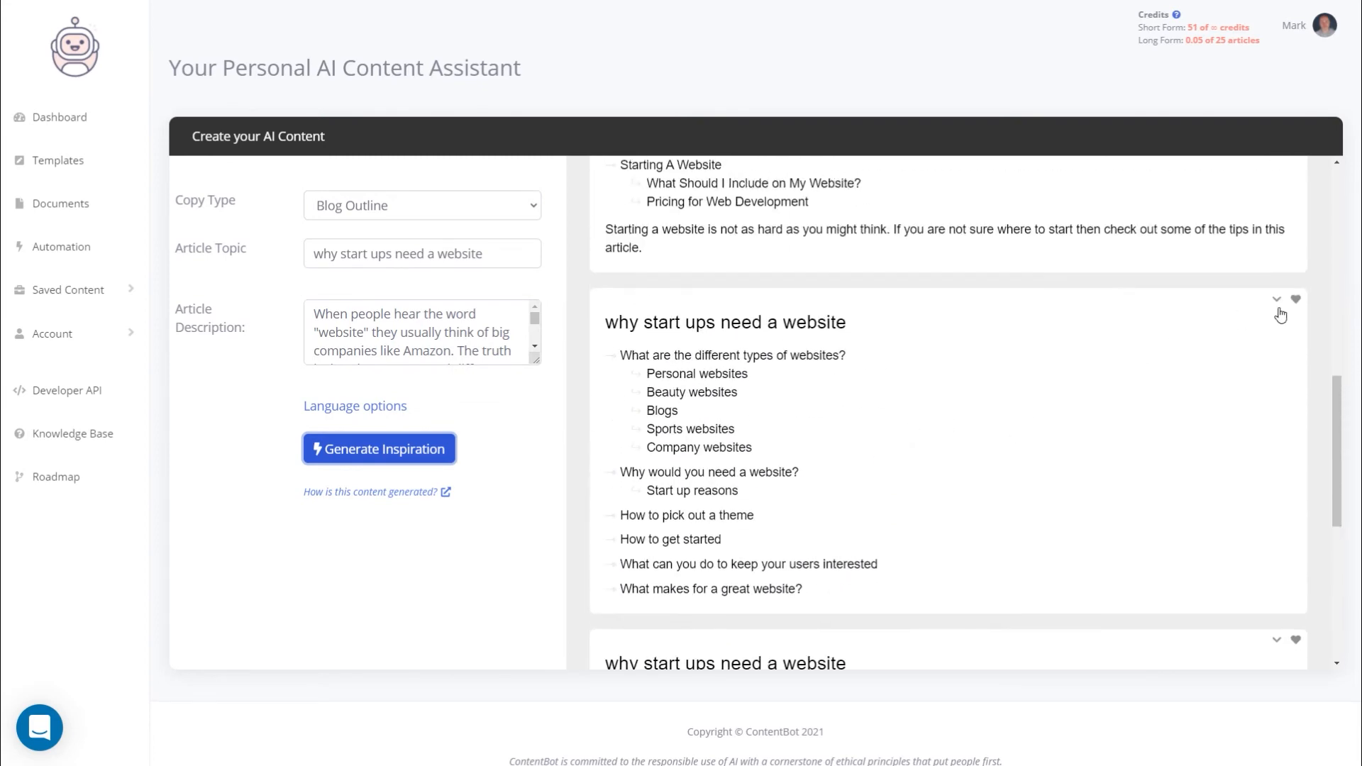
left_click(1277, 299)
left_click(1172, 326)
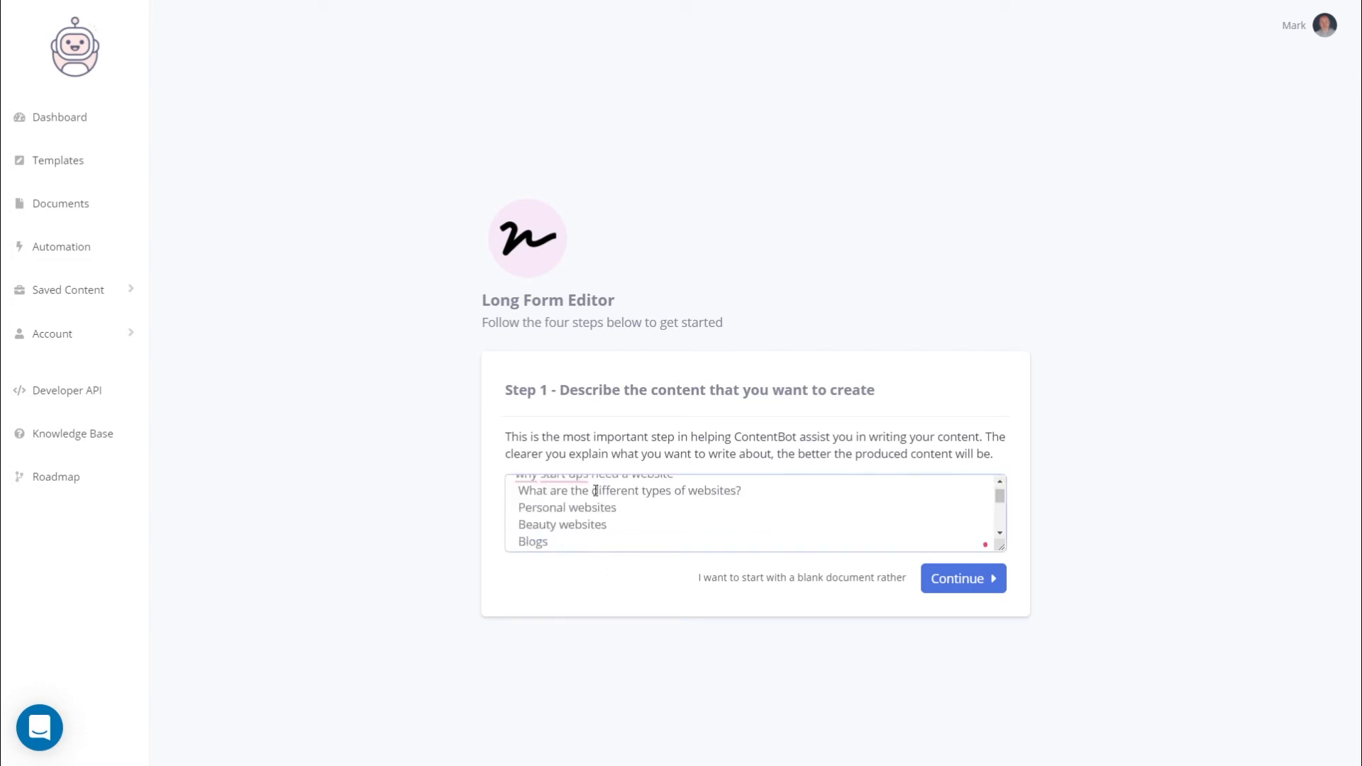
Step: Submit the pasted website outline as the content description and title the article "why start ups need a website"
scroll(595, 490, "down", 3)
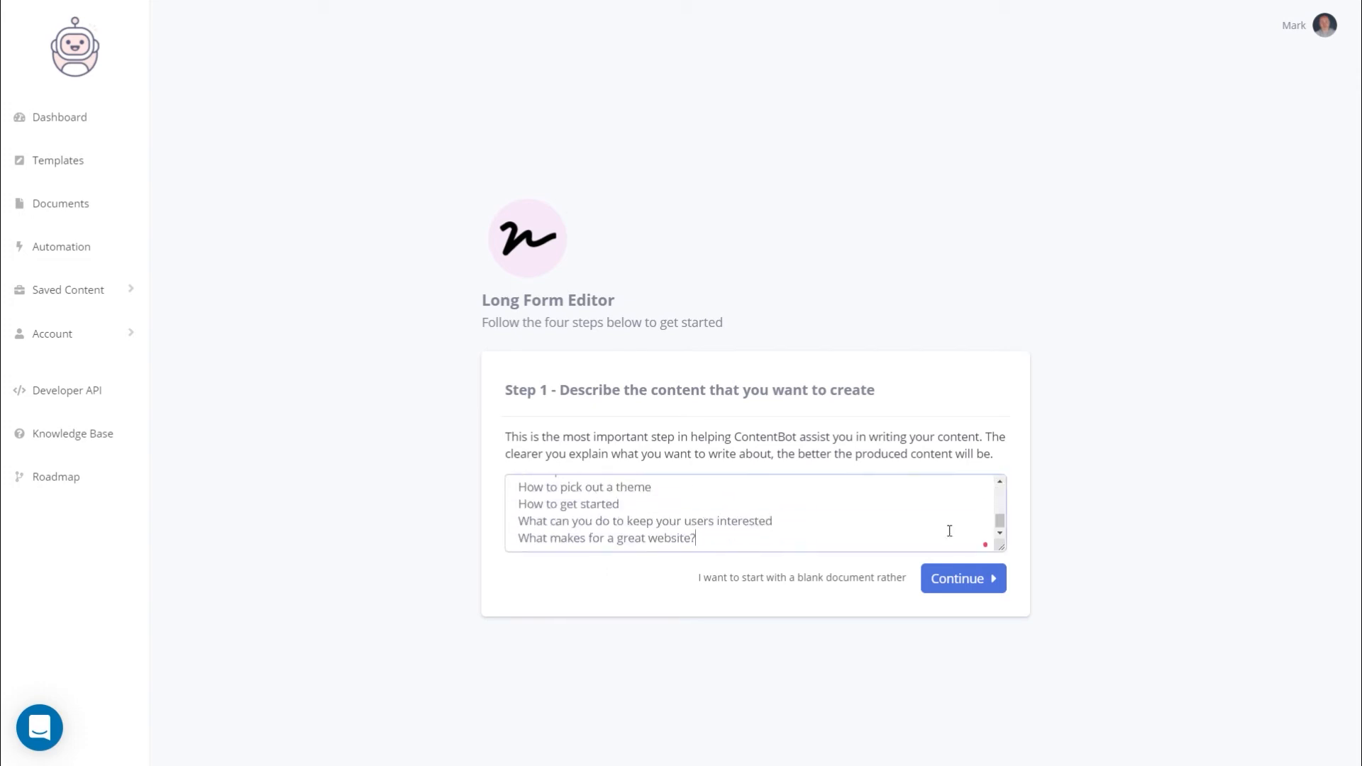
left_click(986, 585)
left_click(675, 510)
type("why start ups need a website")
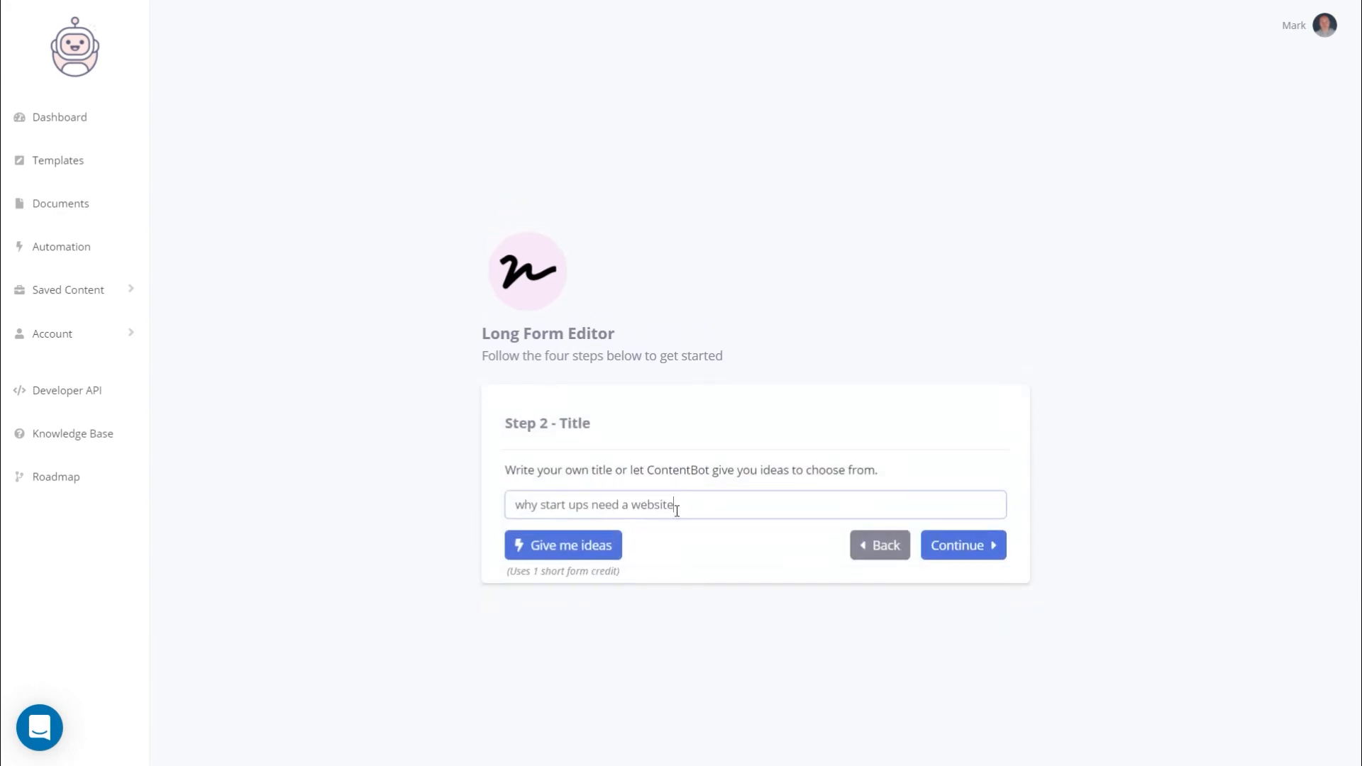
left_click(976, 558)
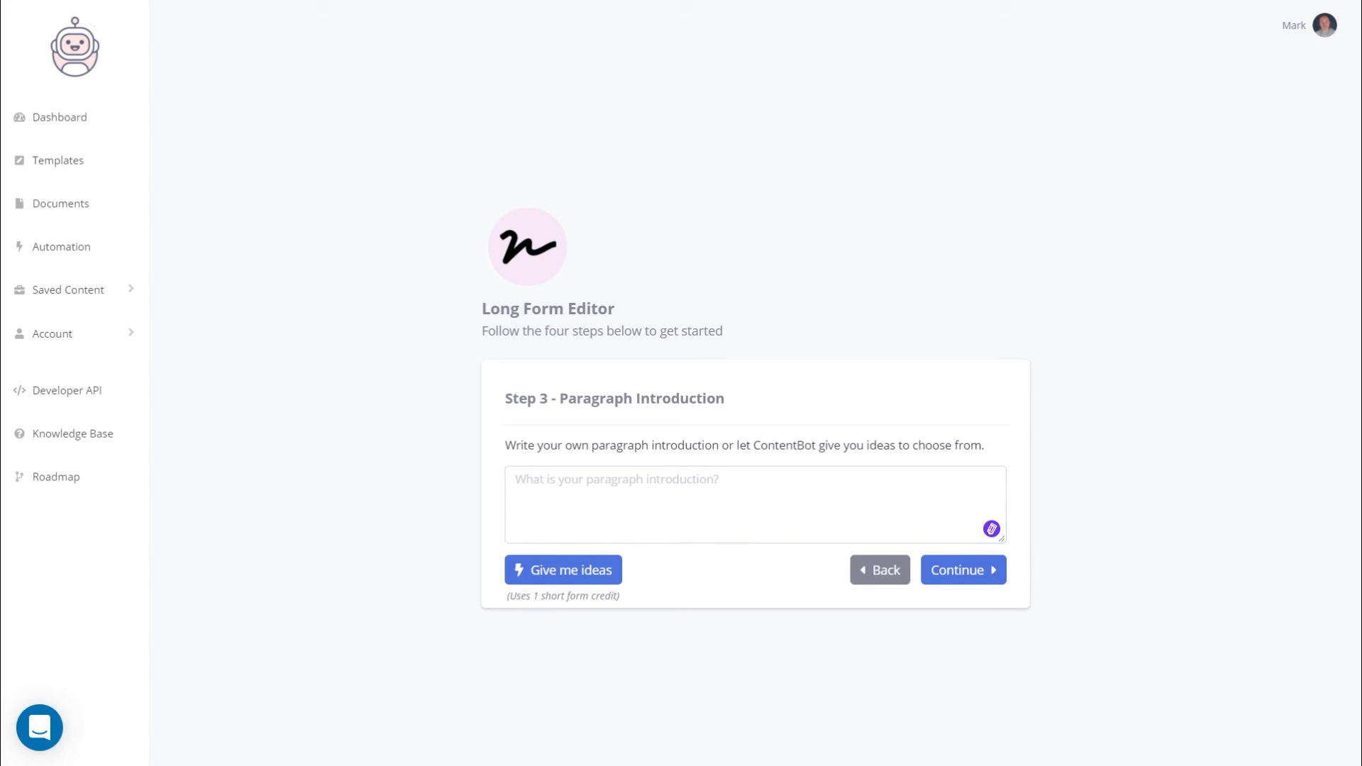
Step: Paste the intro beginning "When people hear the word" as the paragraph introduction and continue to the next setup stage
left_click(594, 517)
key("ctrl+v")
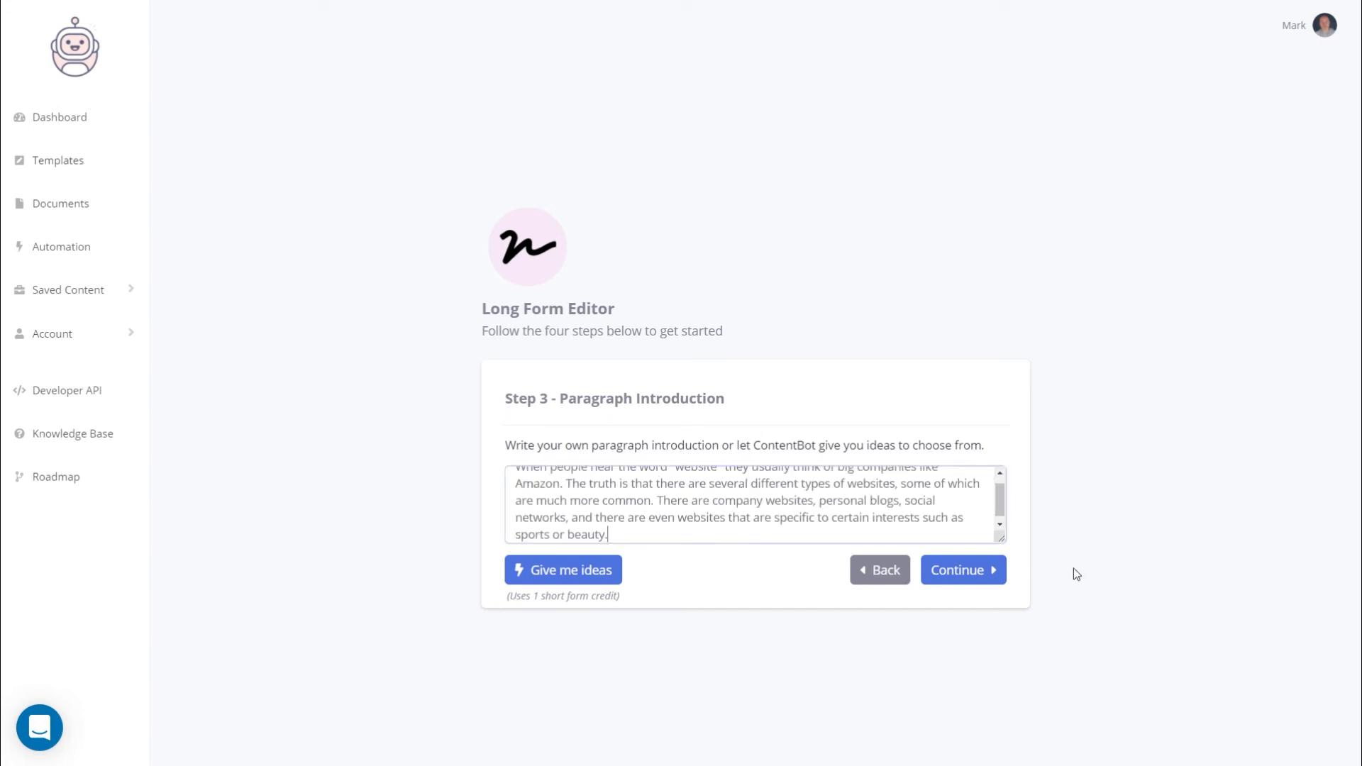
left_click(986, 568)
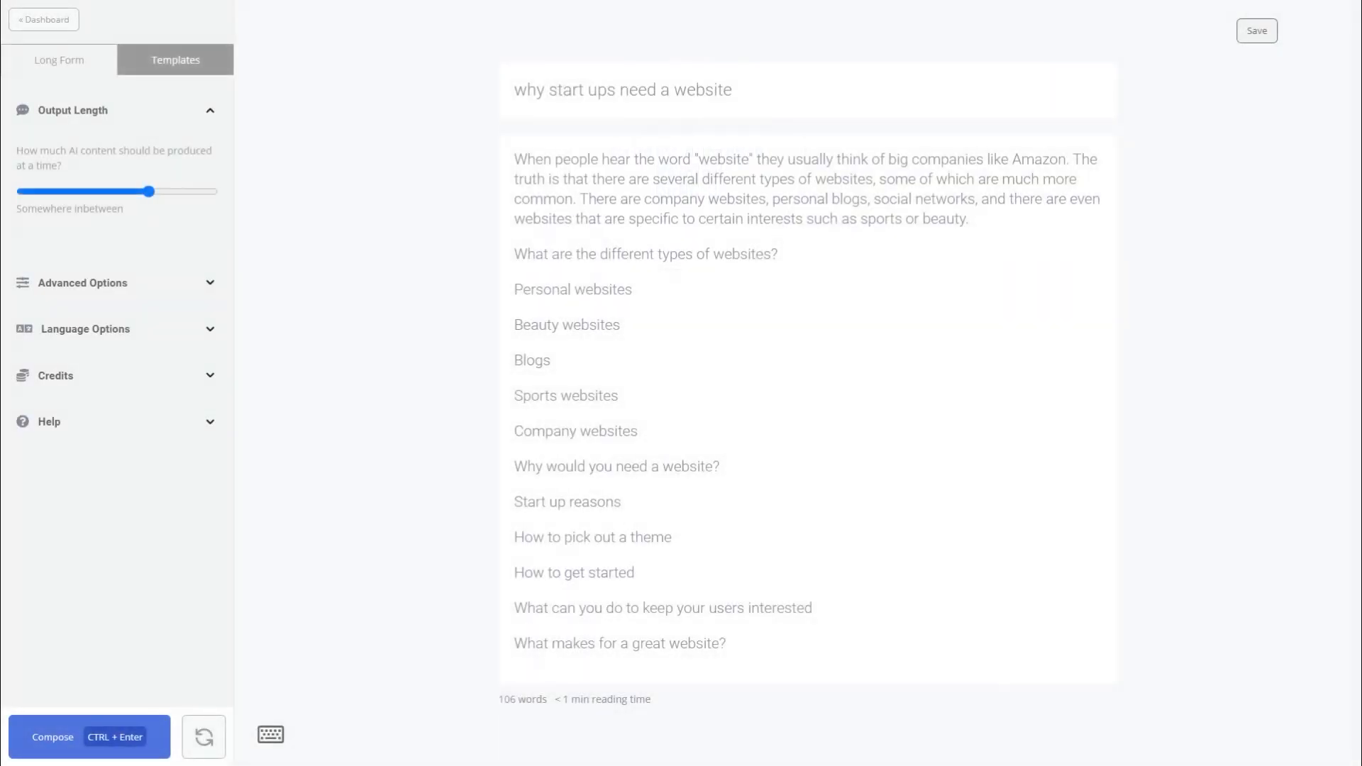
Step: Compose AI text beneath the "Personal websites" and "Beauty websites" headings and look over the article draft
key("ctrl+Return")
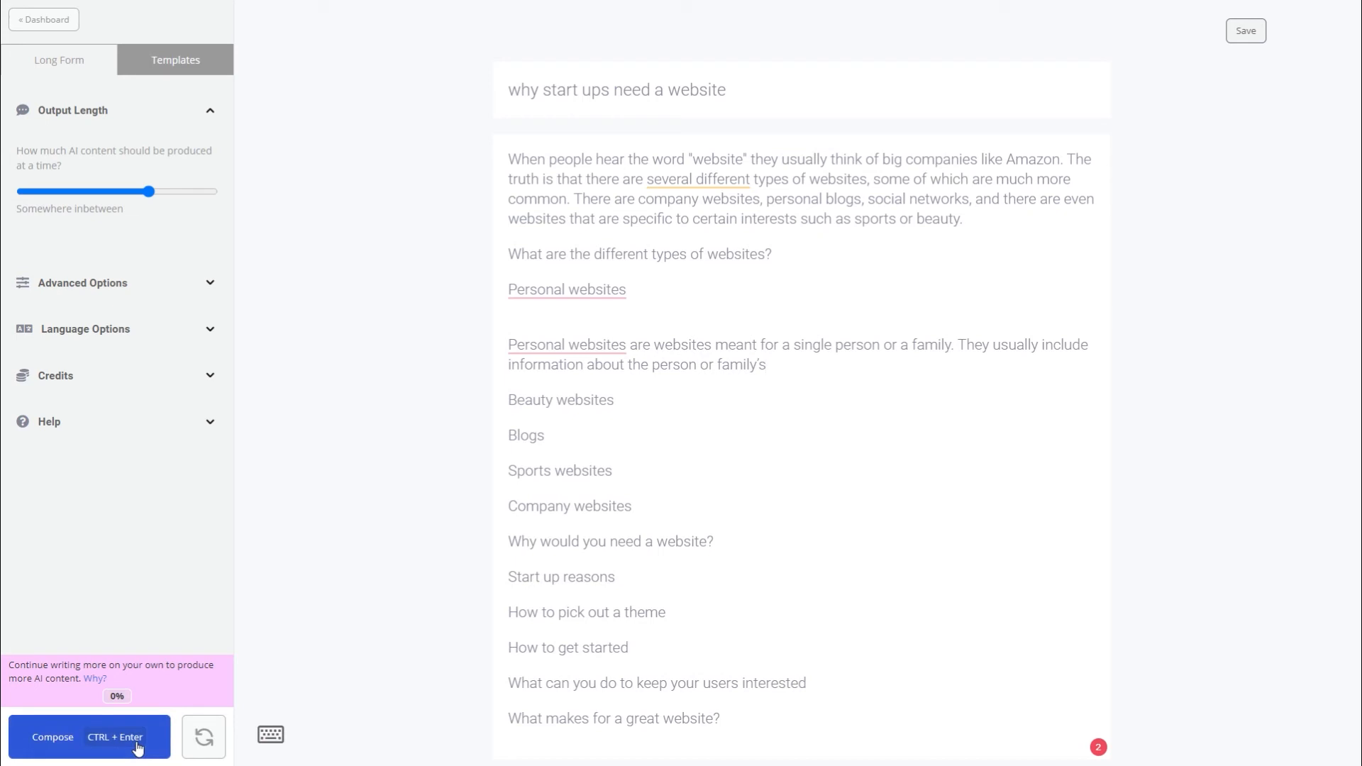
left_click(137, 747)
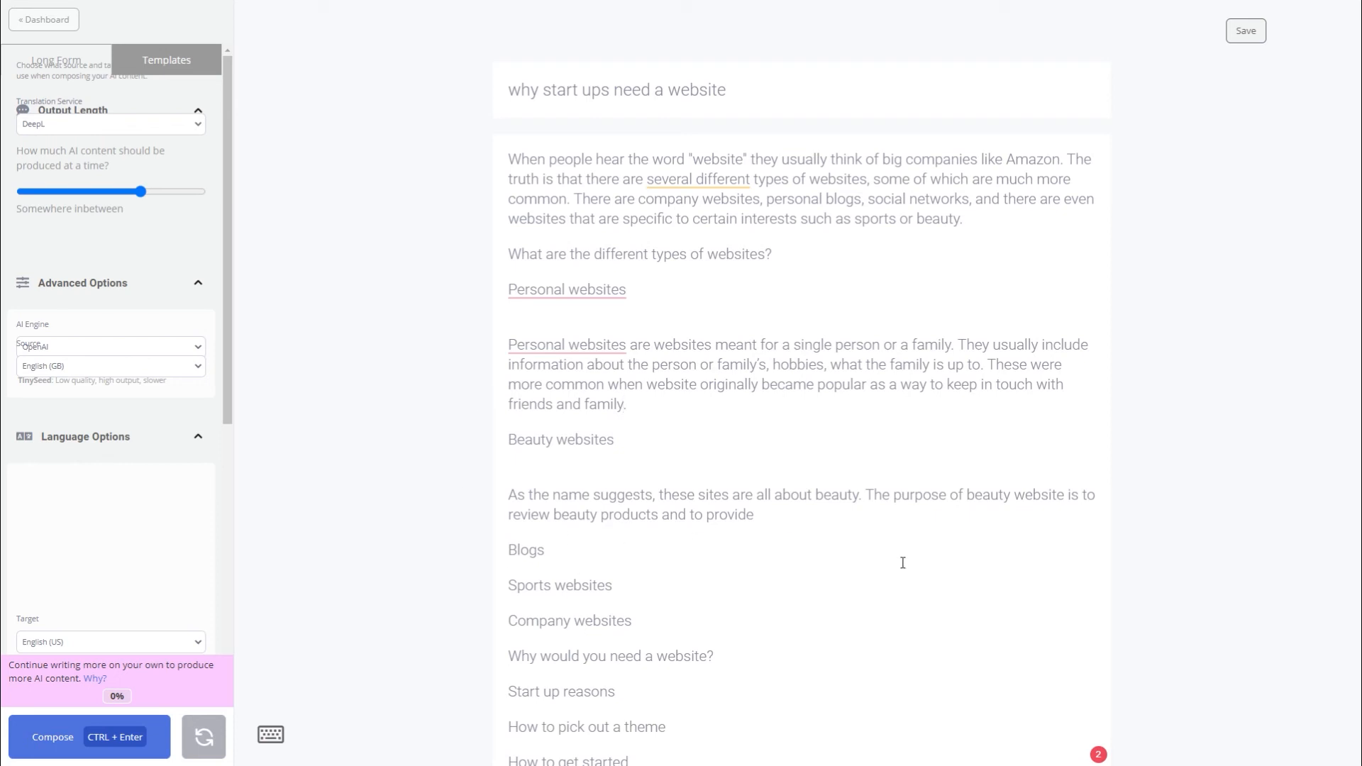
scroll(568, 563, "down", 3)
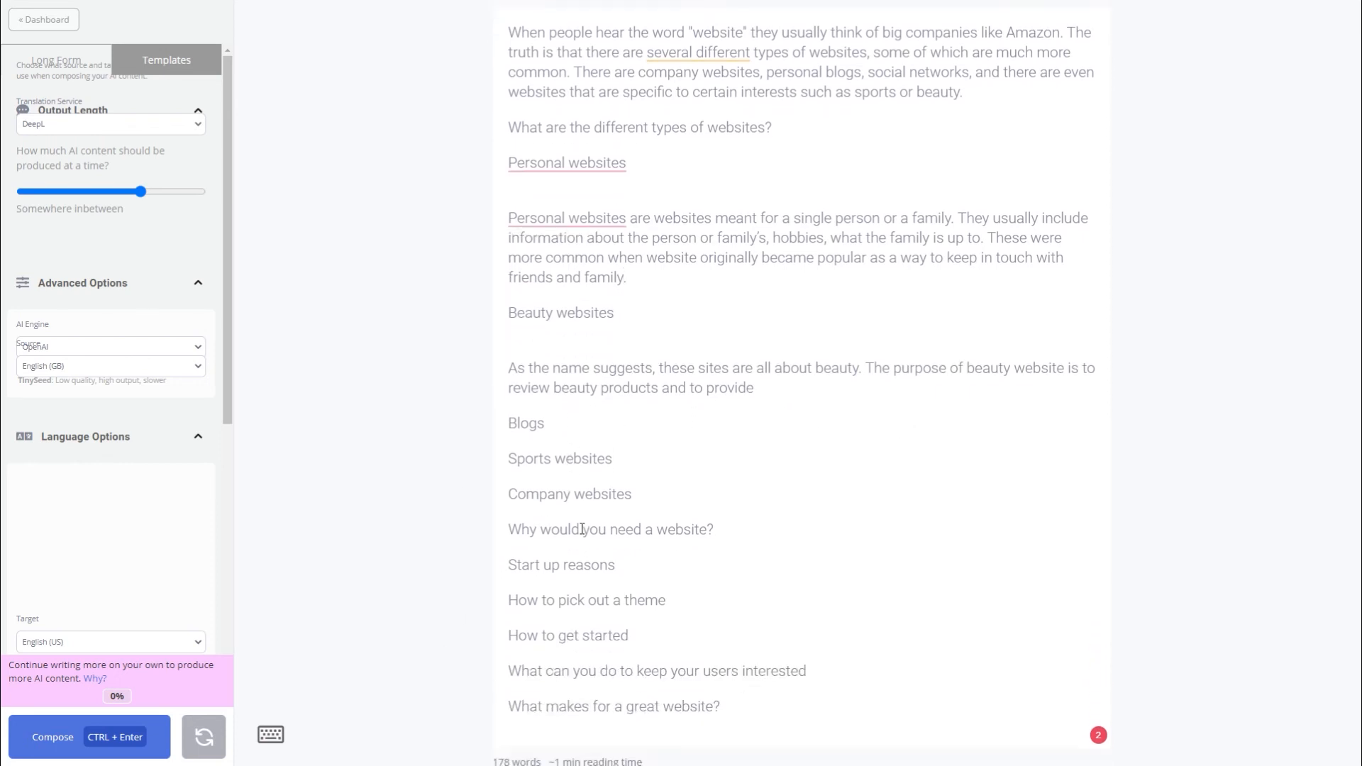
scroll(797, 593, "up", 3)
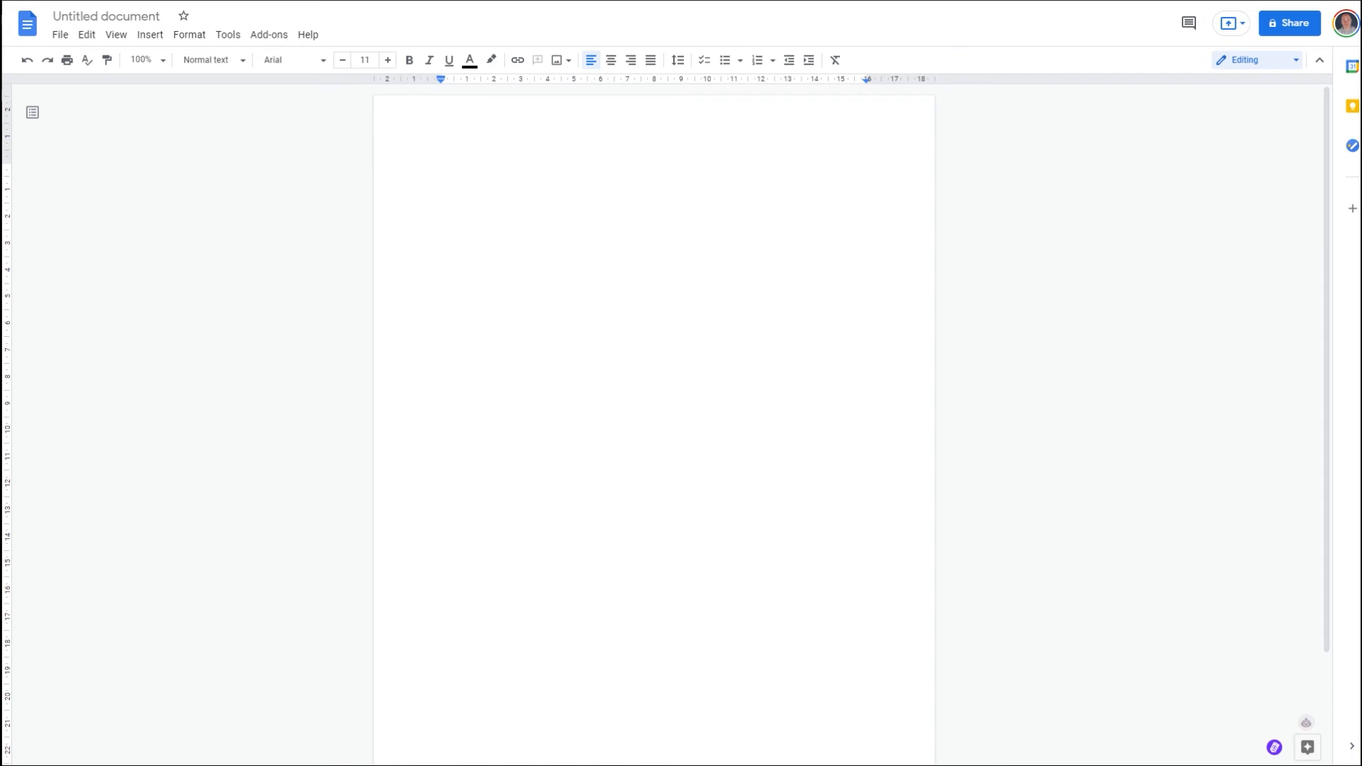
Step: Switch to the Google Docs document, open the ContentBot assistant in short-form mode and choose the Blog Topic Ideas template
left_click(1307, 724)
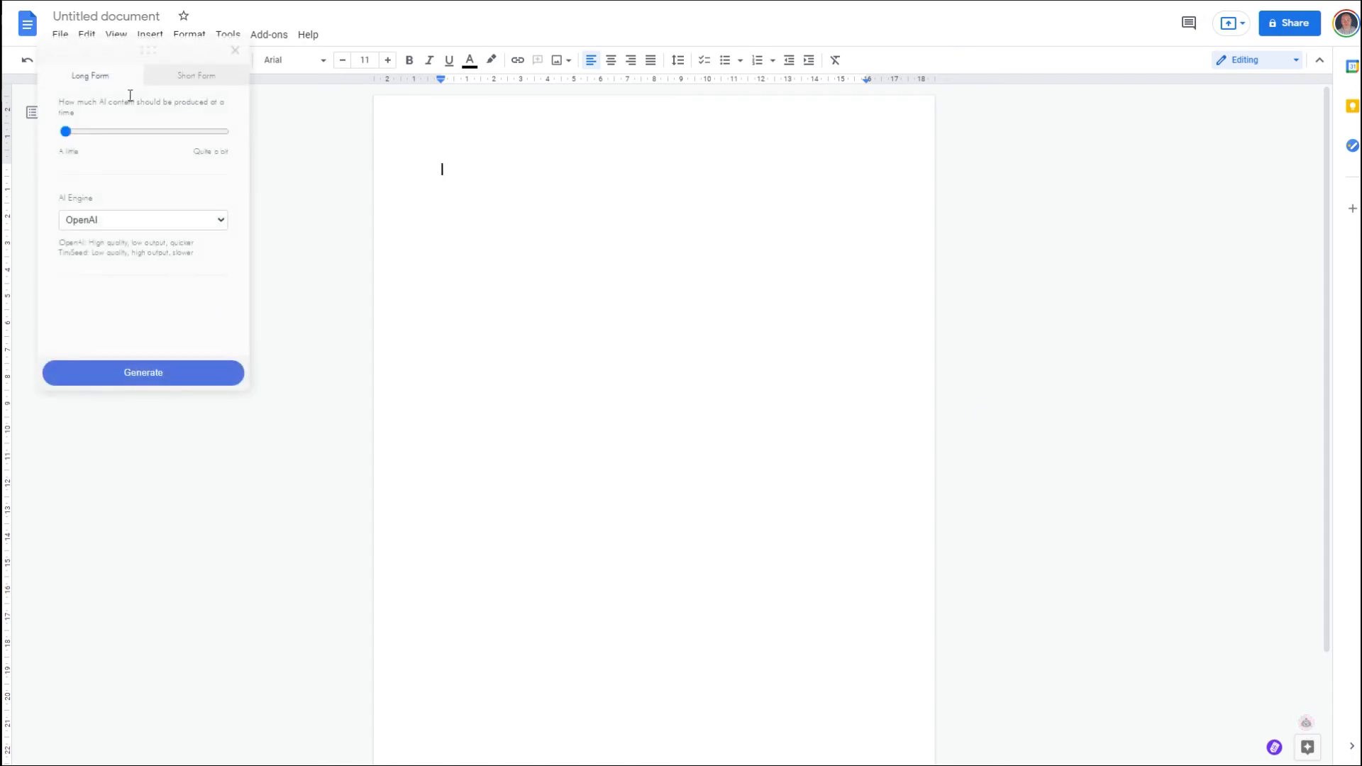
left_click(199, 78)
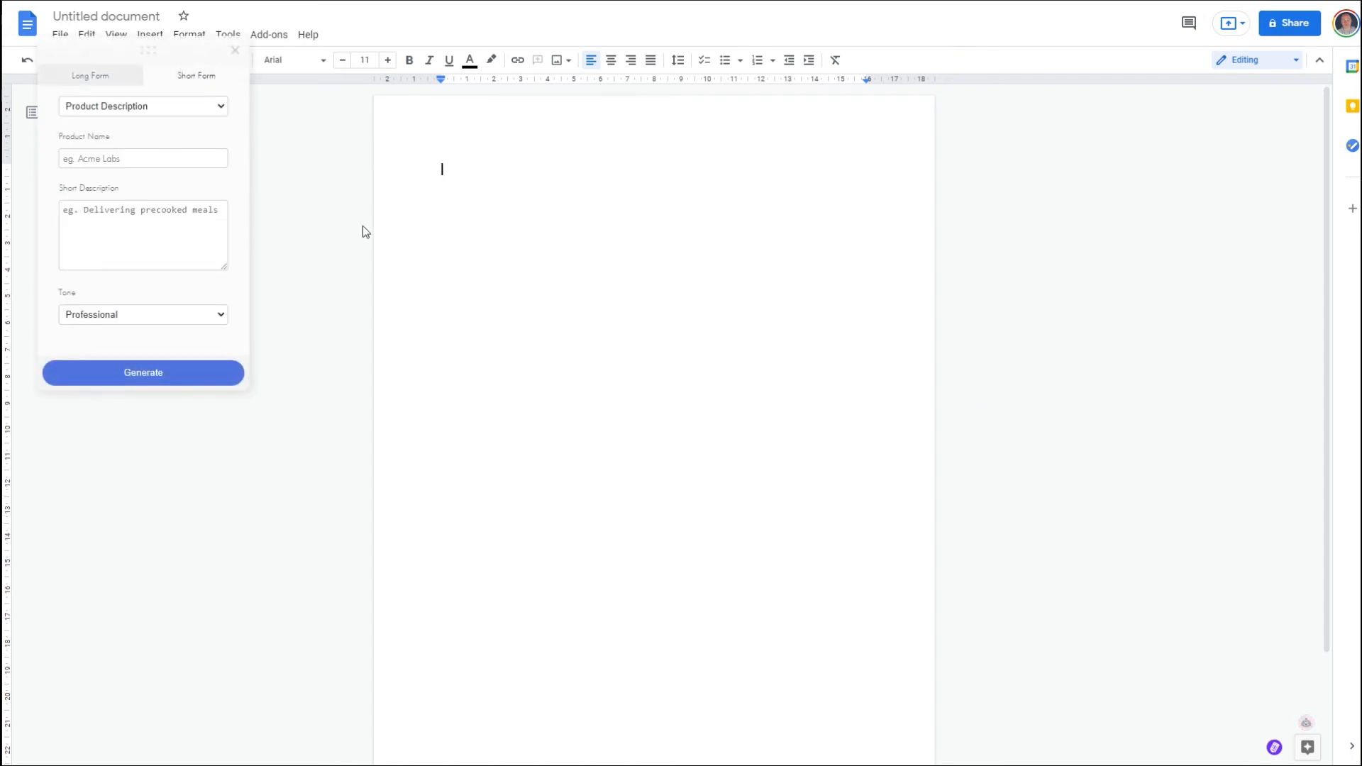
left_click(157, 109)
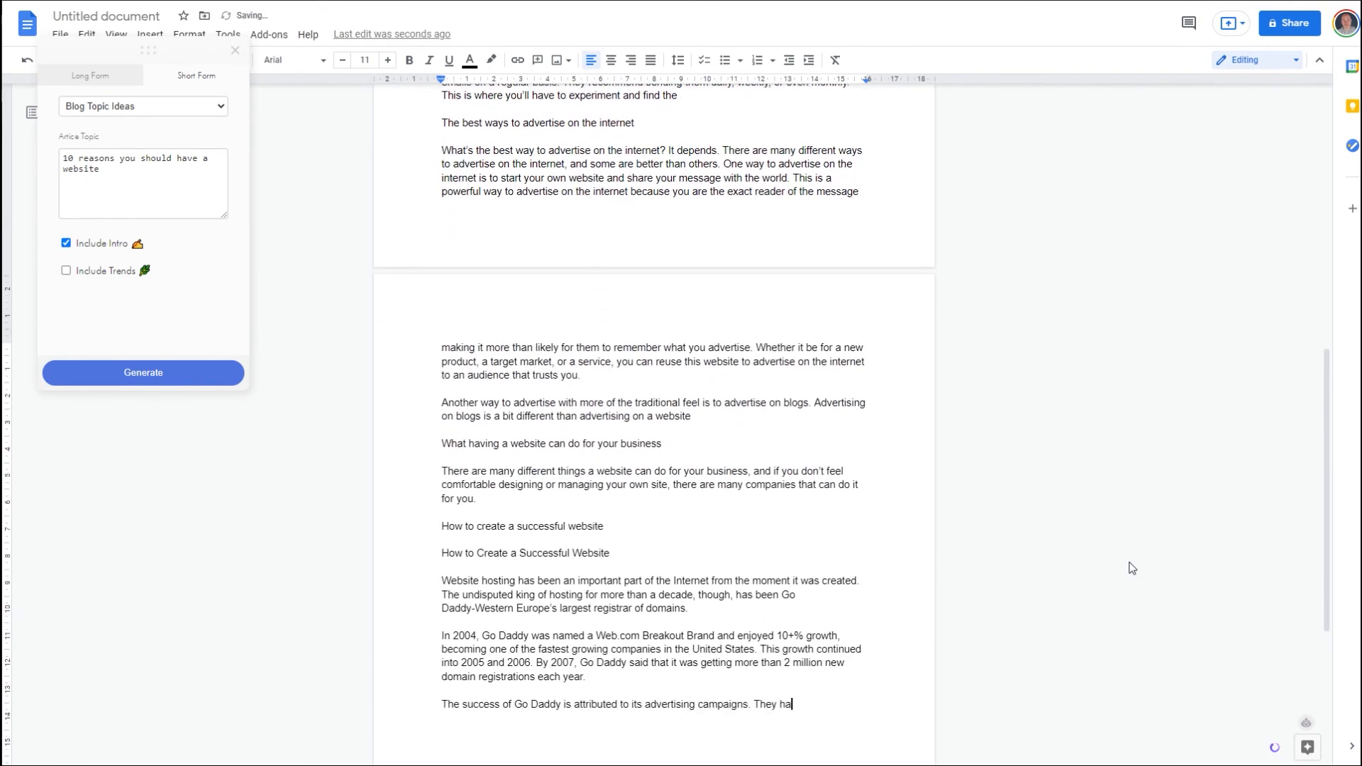
Step: Read through the generated article, from the homepage and profitable investment sections to email marketing, internet advertising and creating a successful website
scroll(479, 164, "up", 15)
scroll(433, 367, "down", 1)
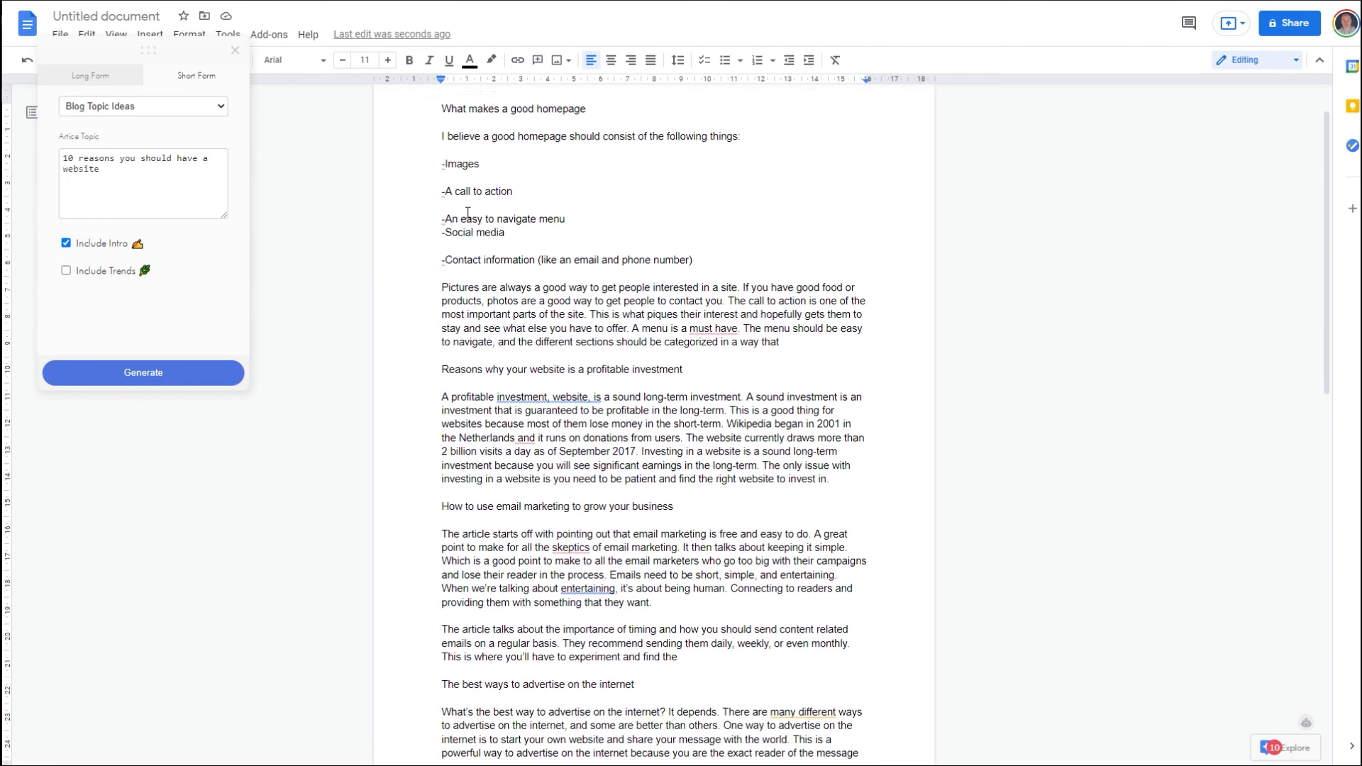
left_click_drag(426, 360, 687, 360)
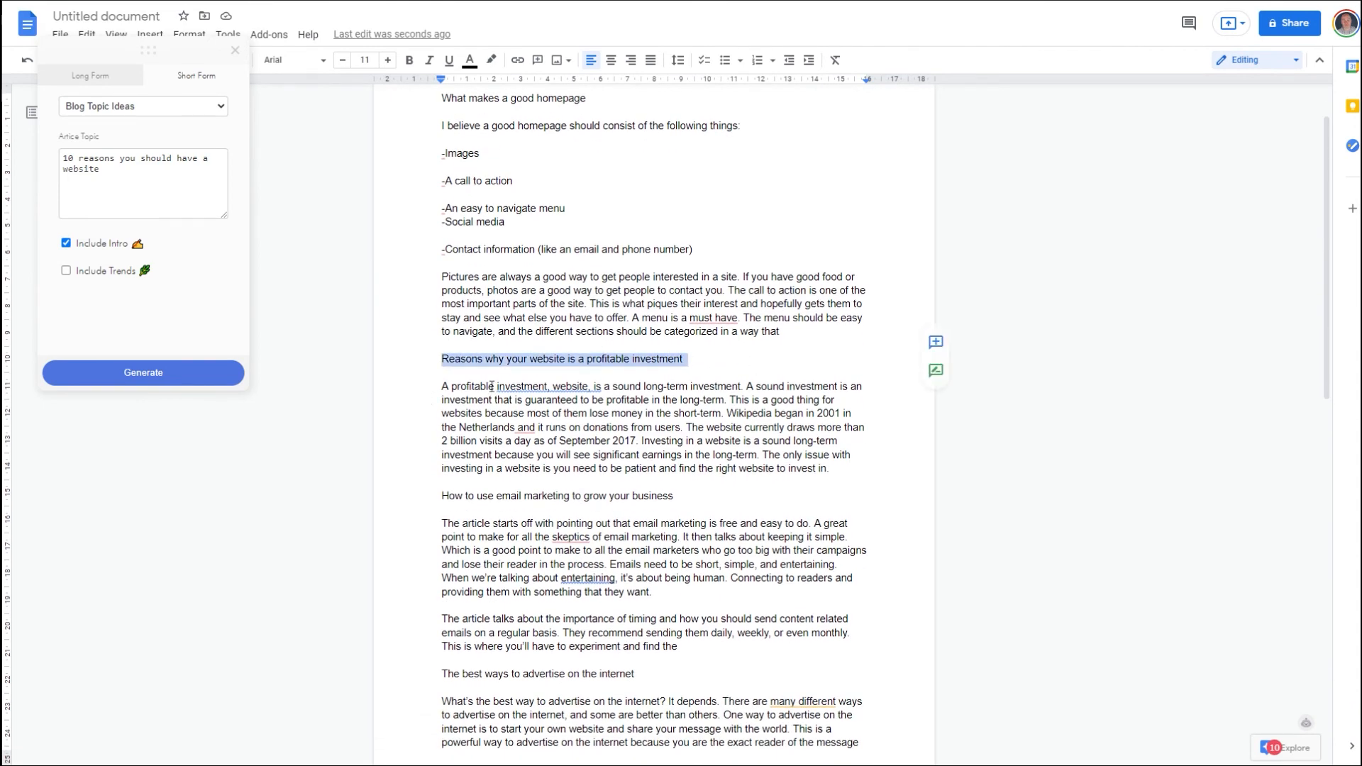
left_click_drag(443, 387, 806, 454)
left_click(438, 495)
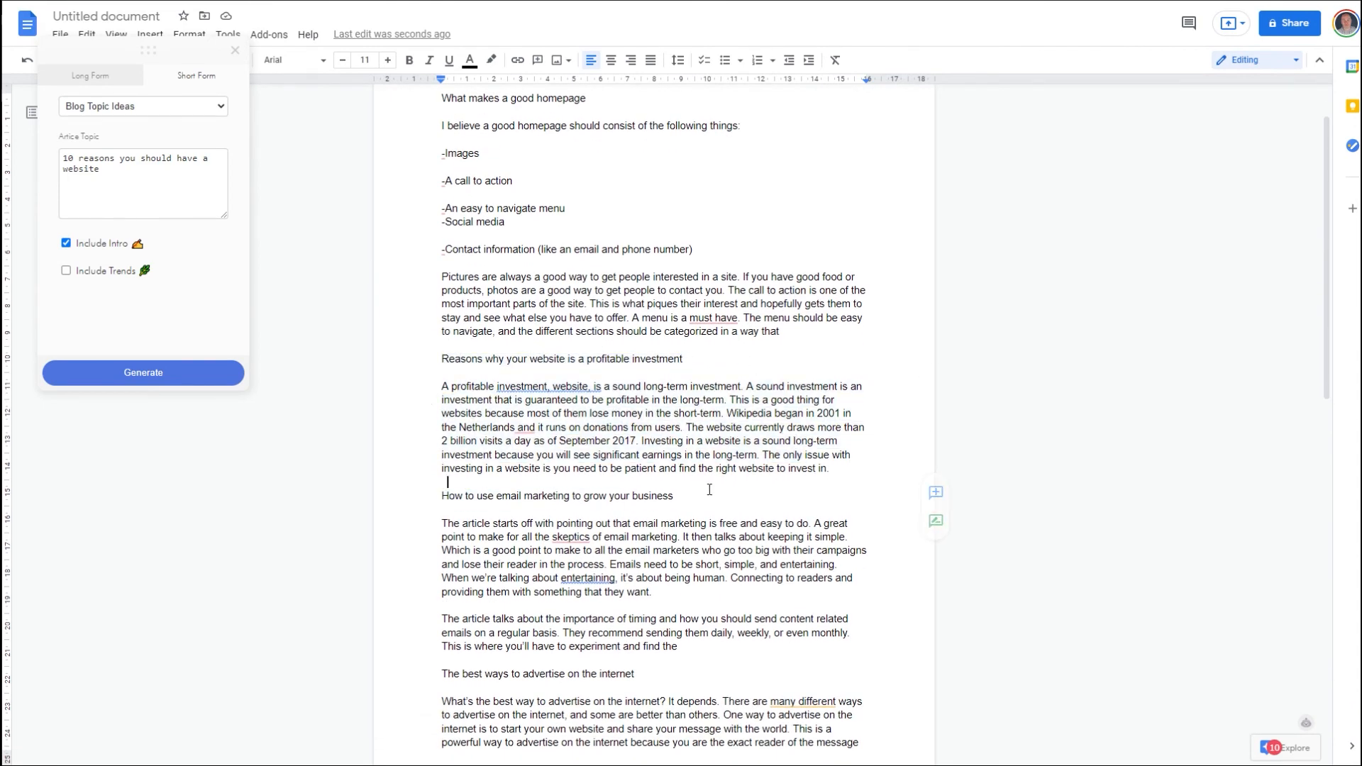
left_click_drag(448, 534, 681, 660)
scroll(466, 391, "down", 5)
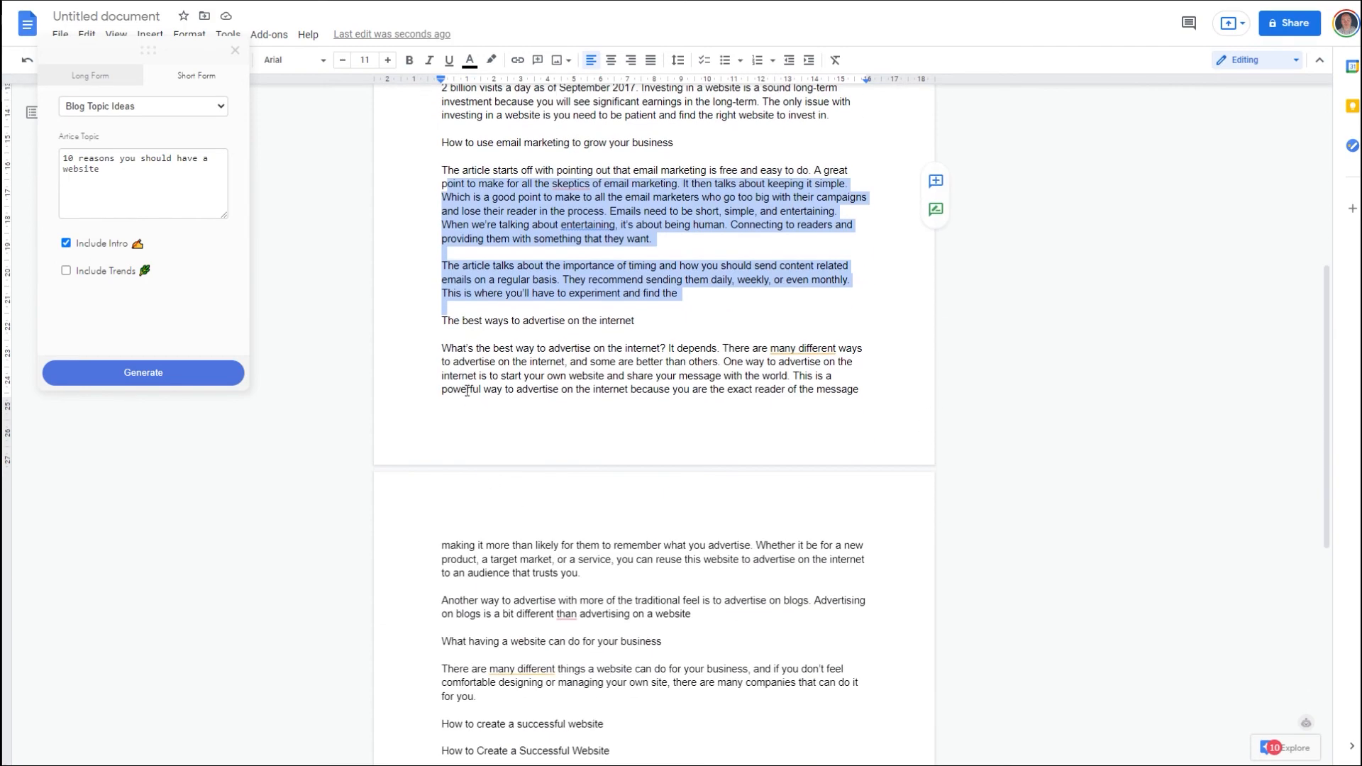
left_click_drag(459, 323, 633, 321)
left_click_drag(489, 376, 589, 588)
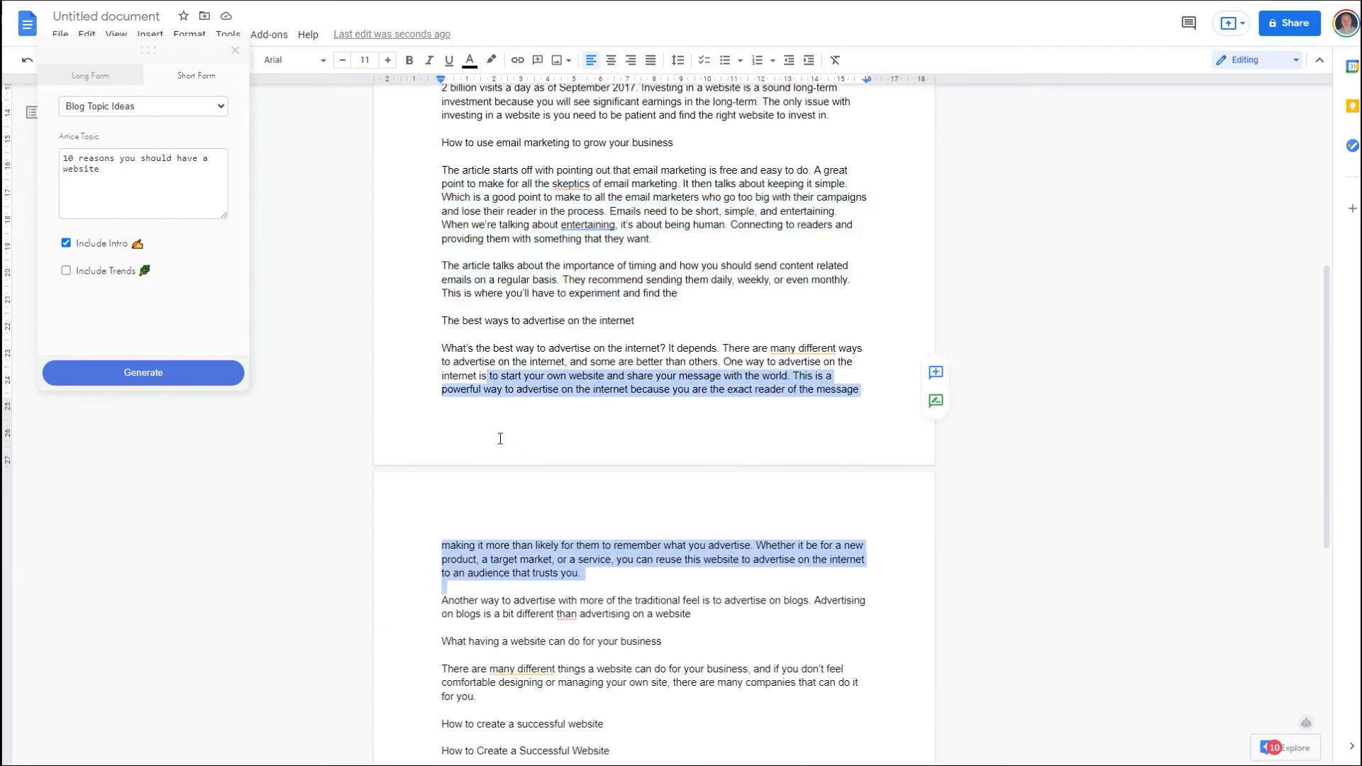
scroll(497, 437, "down", 5)
scroll(574, 443, "down", 2)
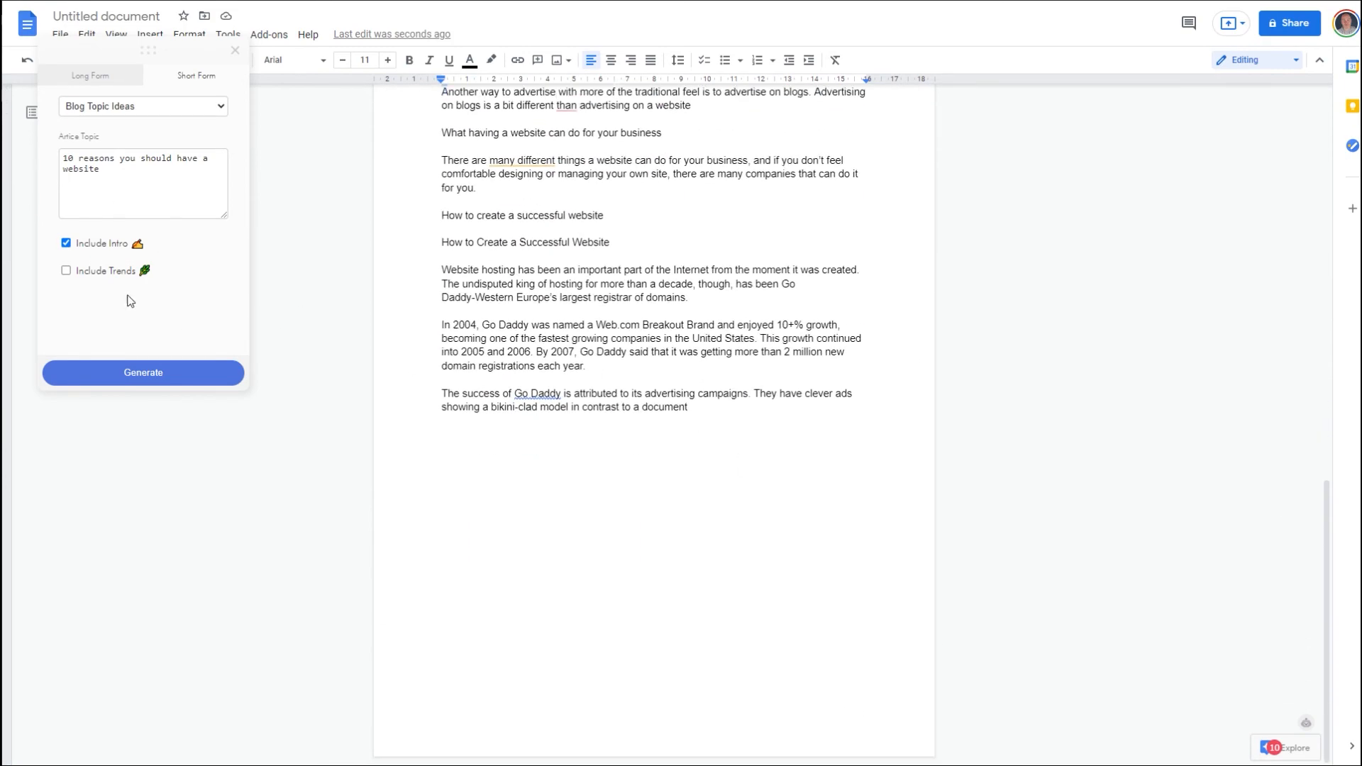
Step: Check the assistant's available short-form templates and return it to long-form mode
left_click(183, 115)
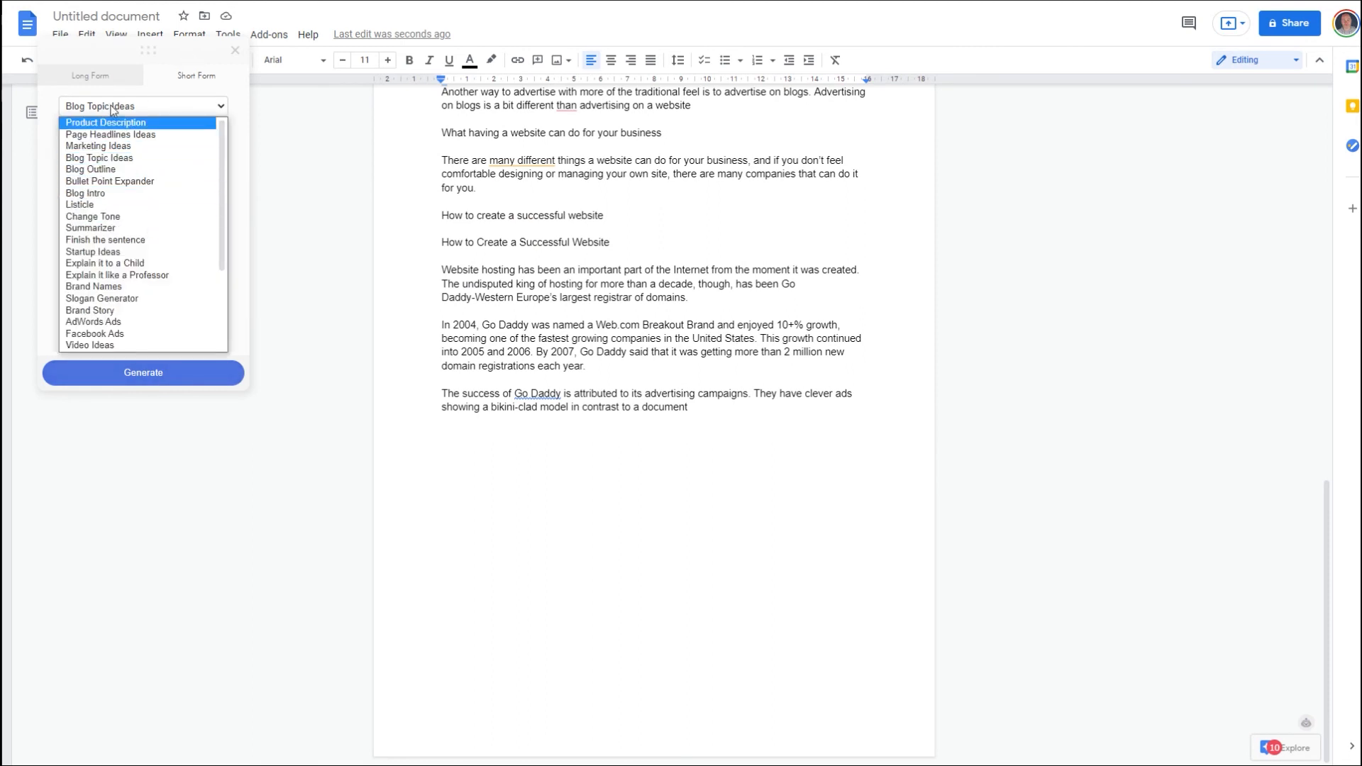
left_click(767, 399)
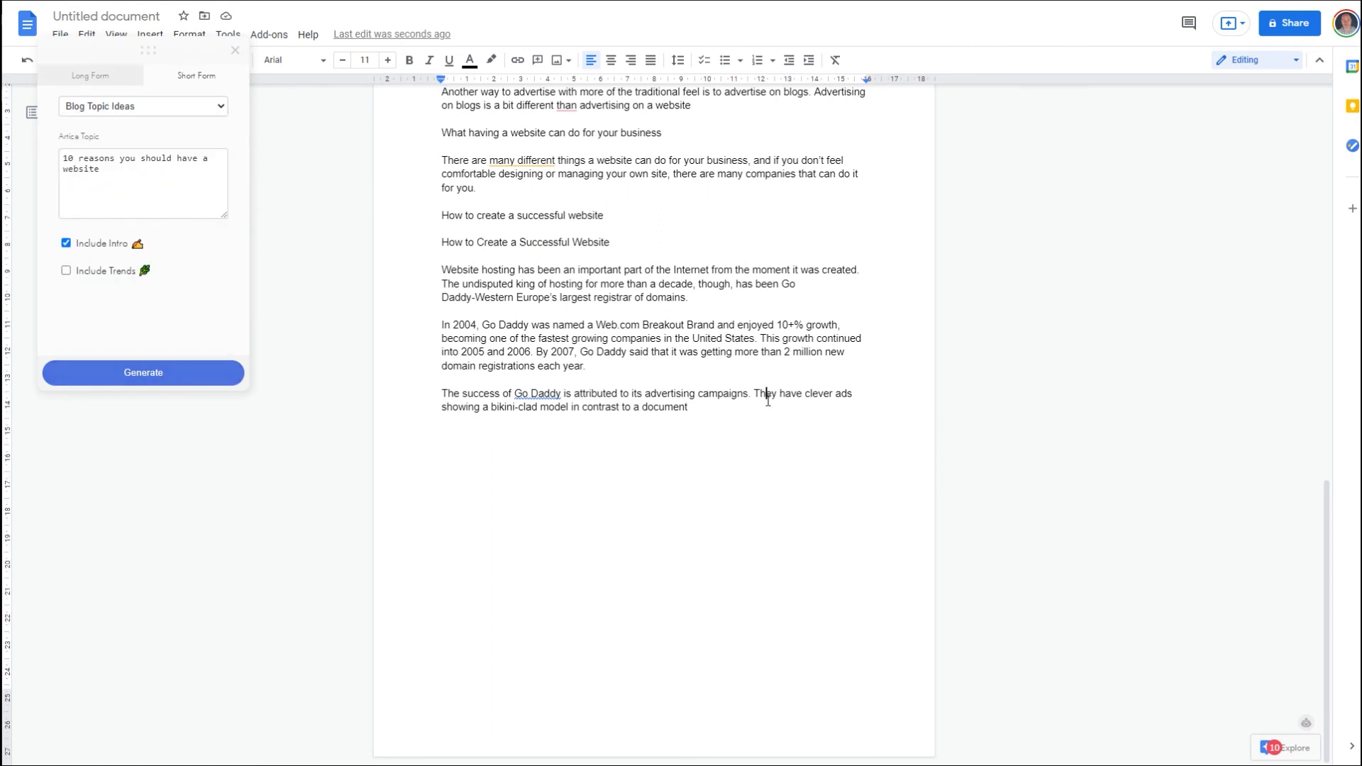
key("Return")
key("Return")
left_click(90, 76)
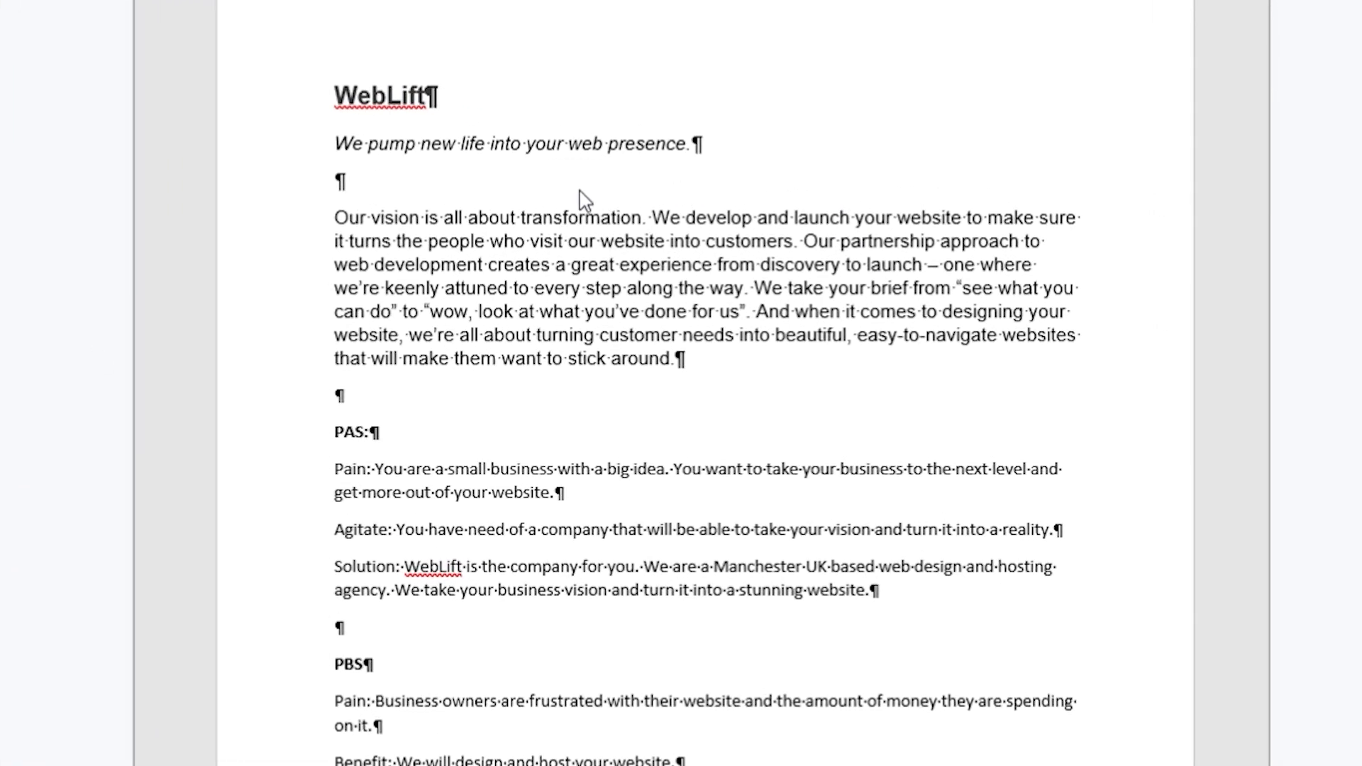
Step: Switch to the Word document and review the collected WebLift copy, from slogan and brand story to adverts, emails, blog intros and outline
left_click(356, 113)
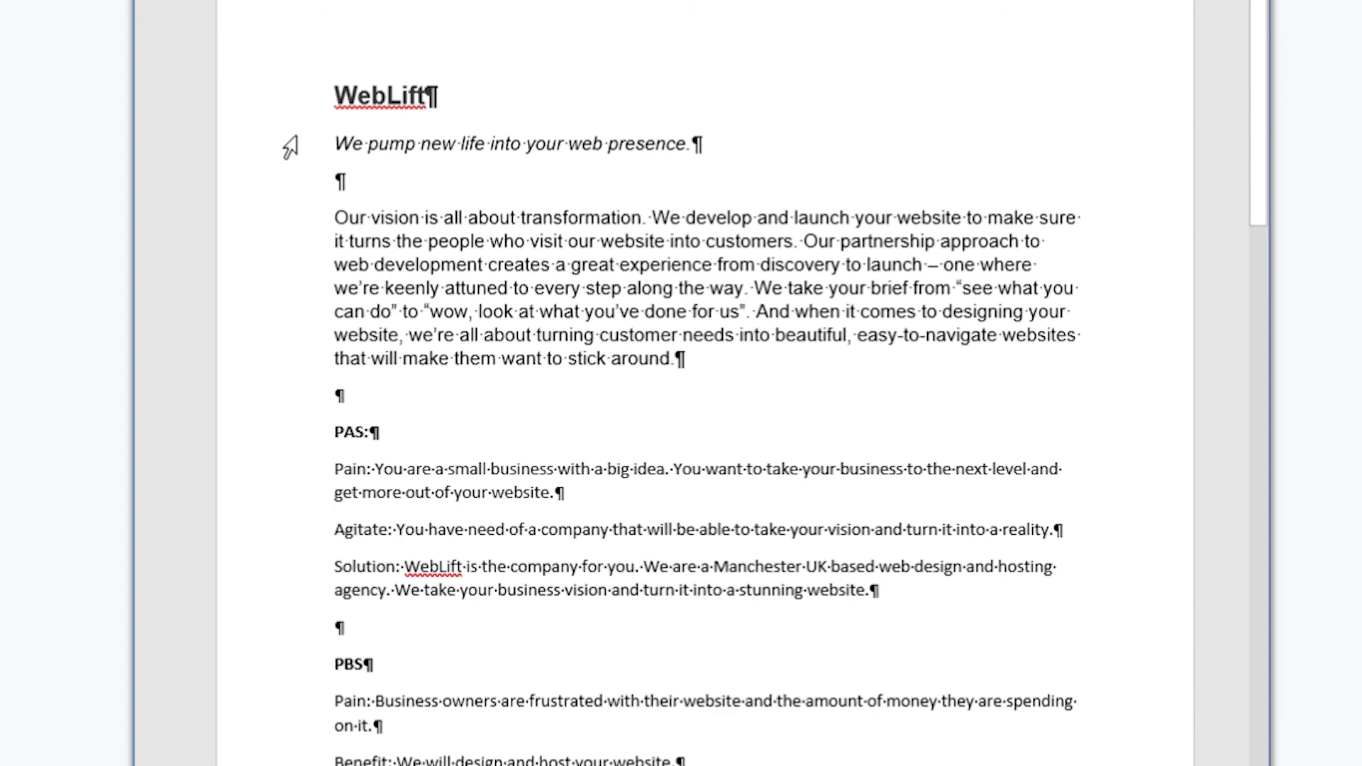
scroll(516, 254, "down", 1)
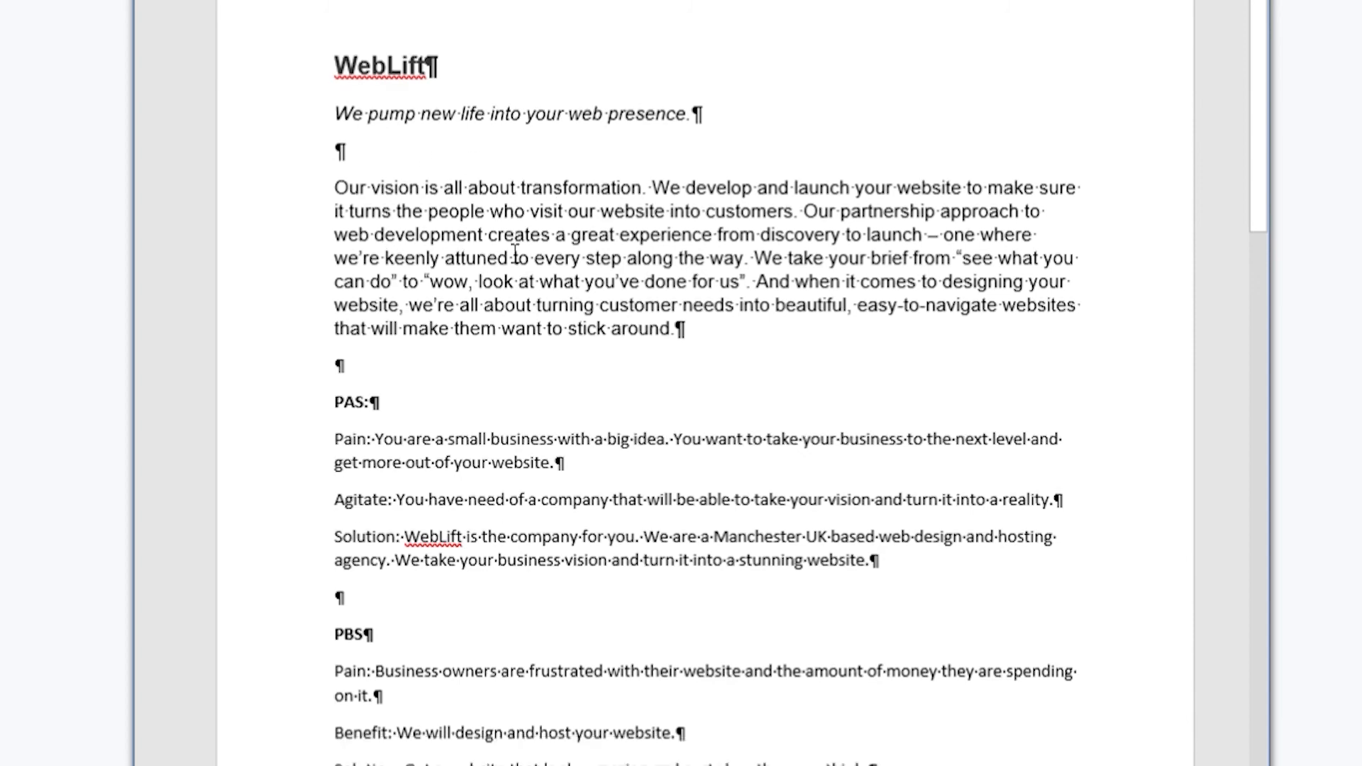
scroll(516, 254, "down", 5)
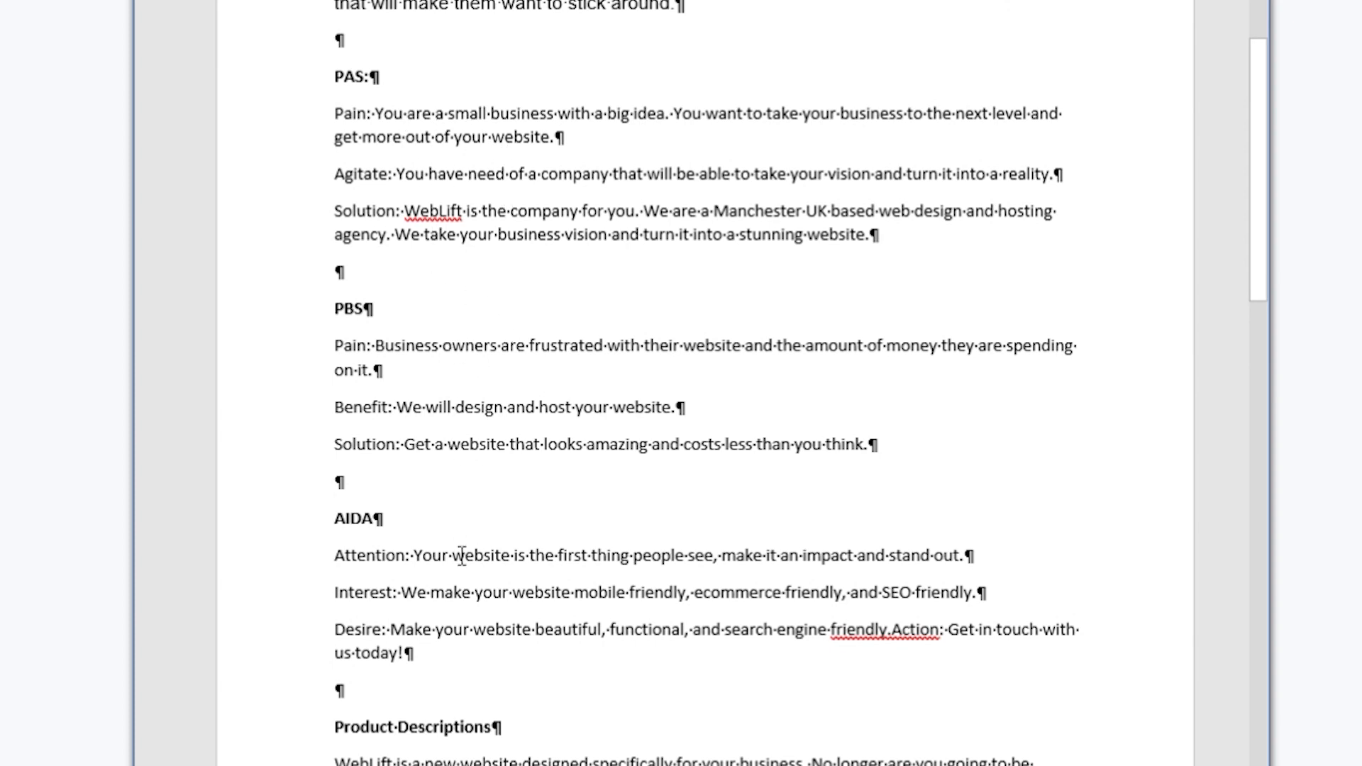
scroll(458, 426, "down", 8)
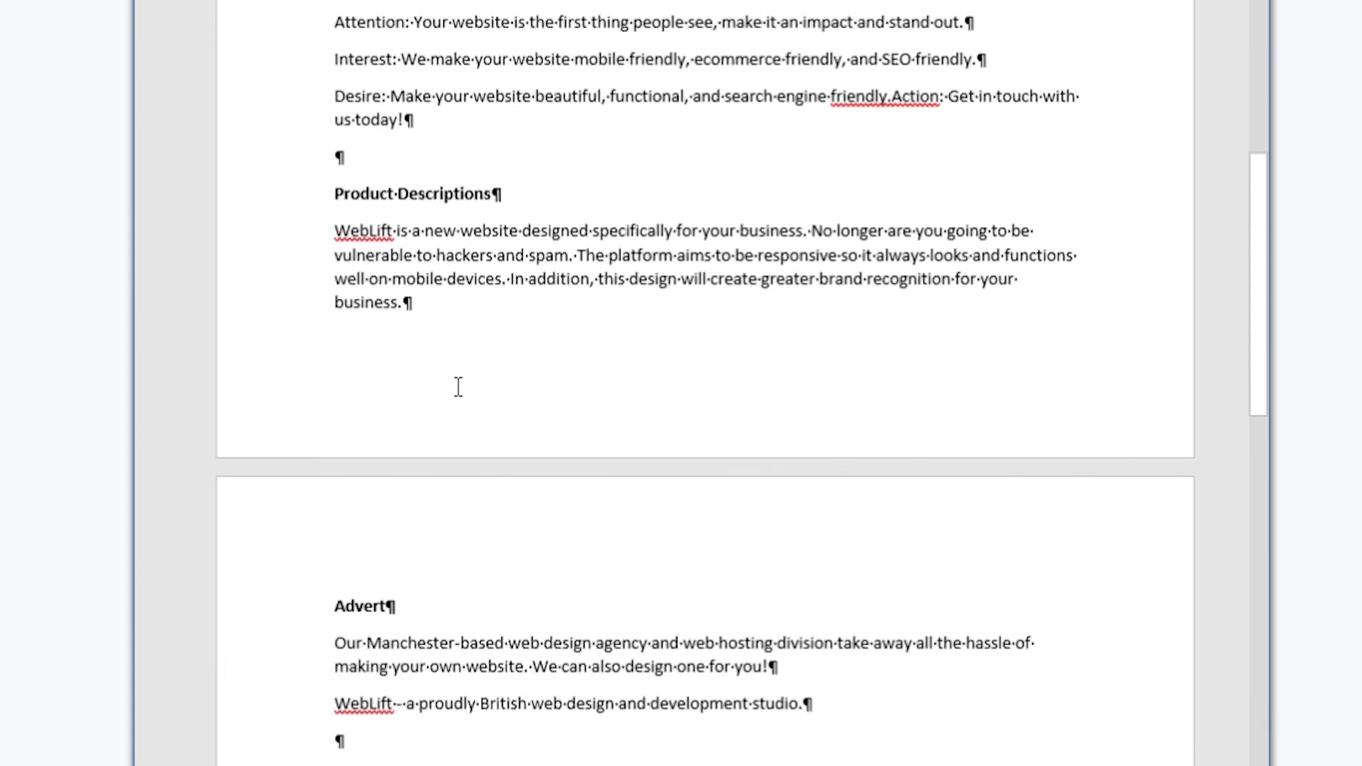
scroll(458, 387, "down", 9)
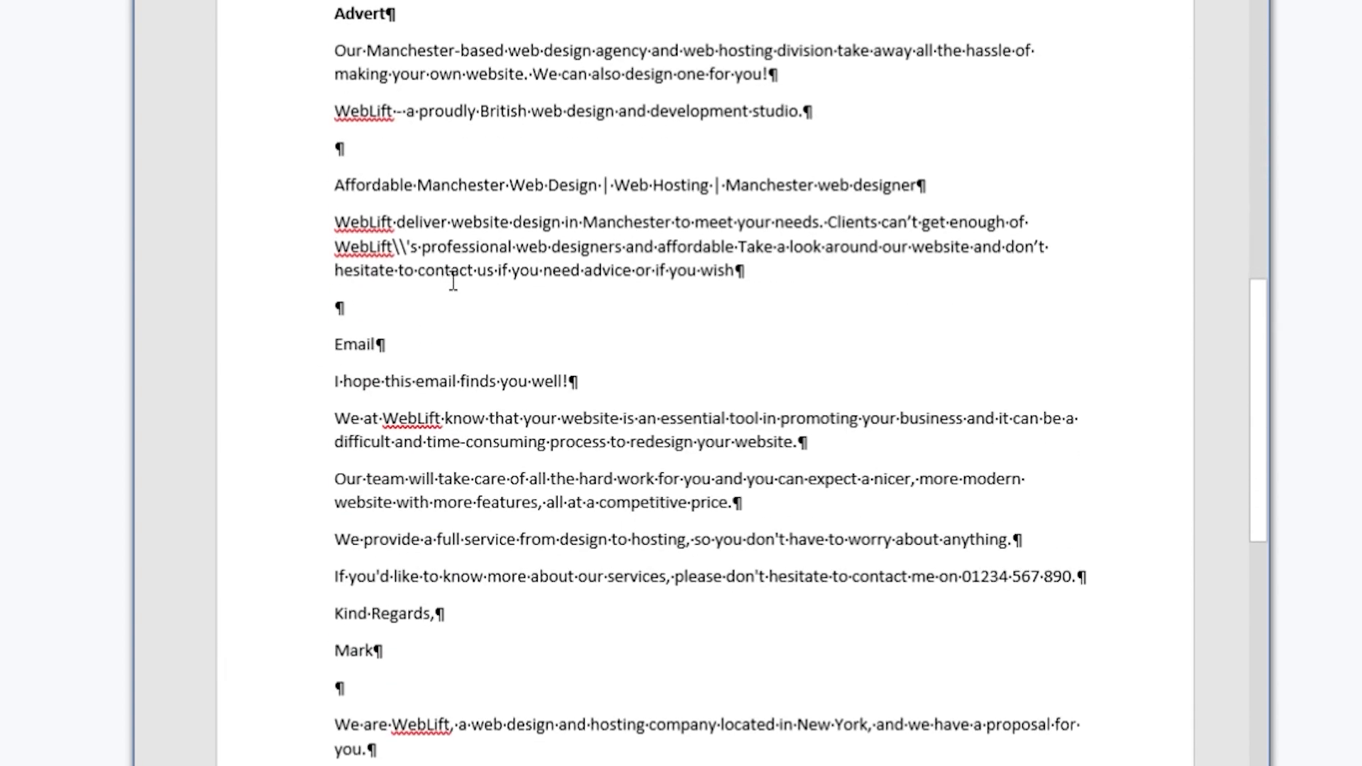
scroll(452, 281, "down", 2)
scroll(481, 368, "down", 12)
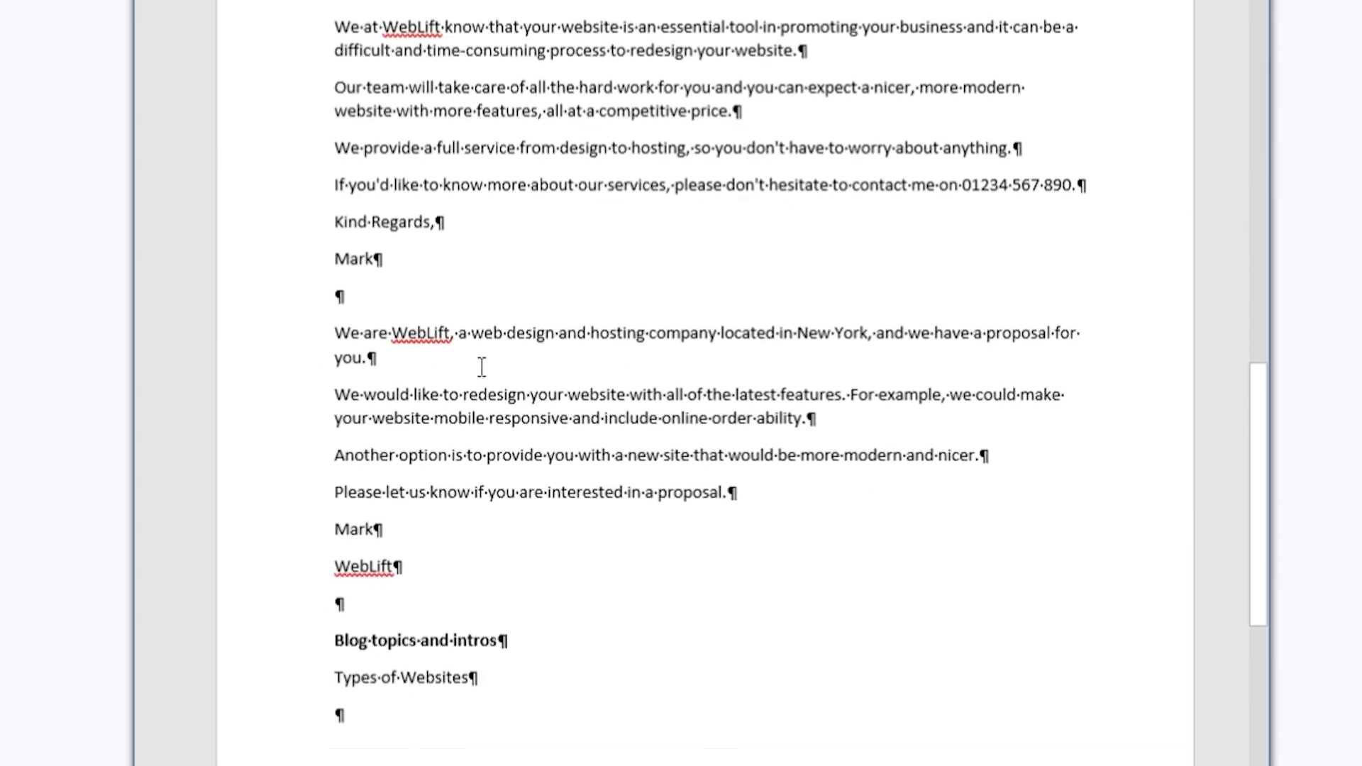
scroll(440, 272, "down", 3)
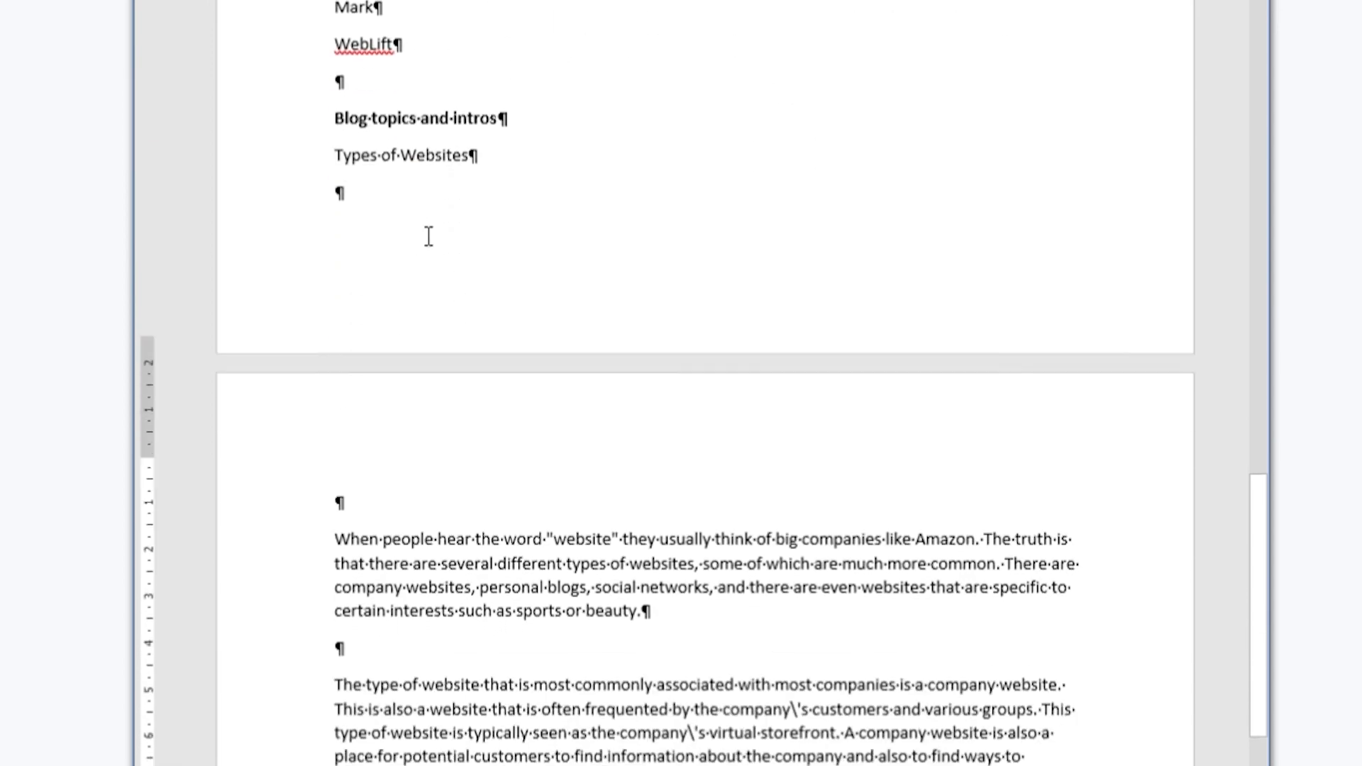
scroll(447, 240, "down", 17)
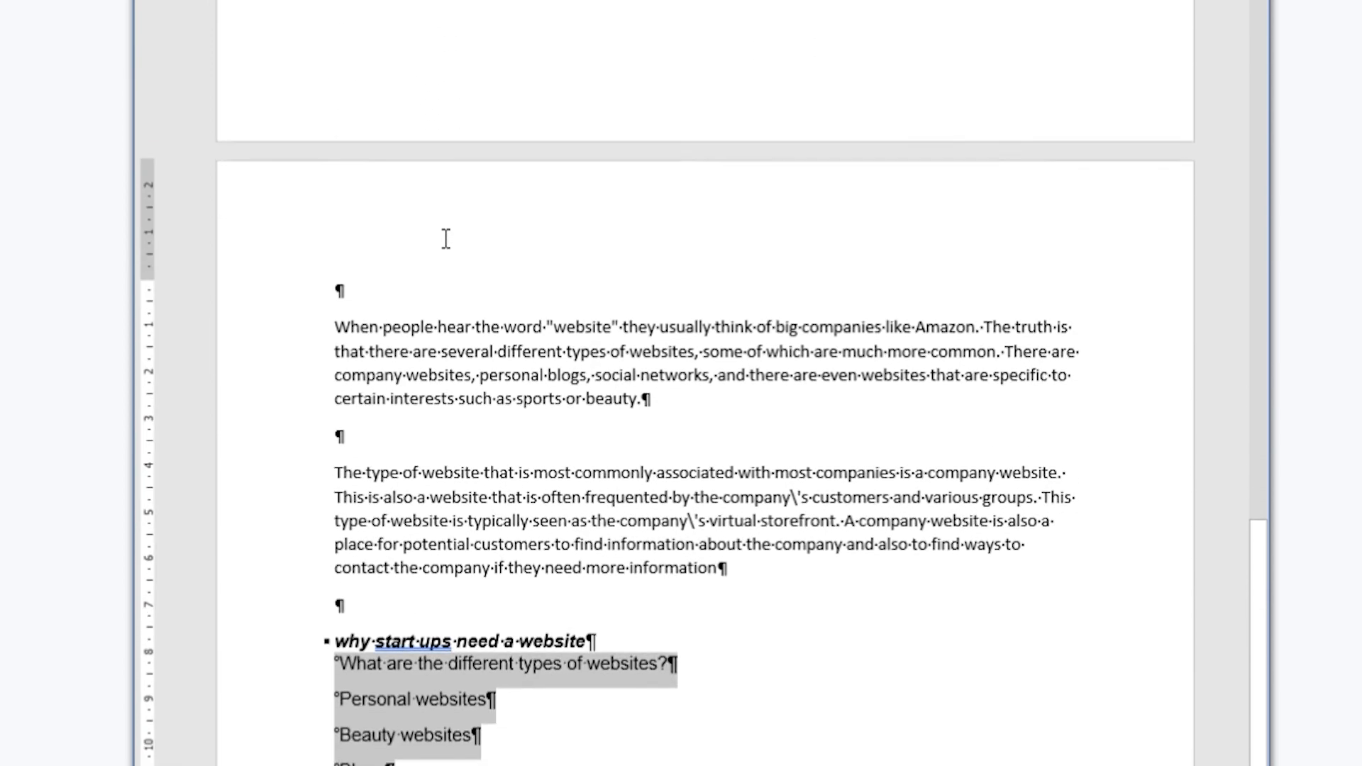
scroll(423, 336, "down", 13)
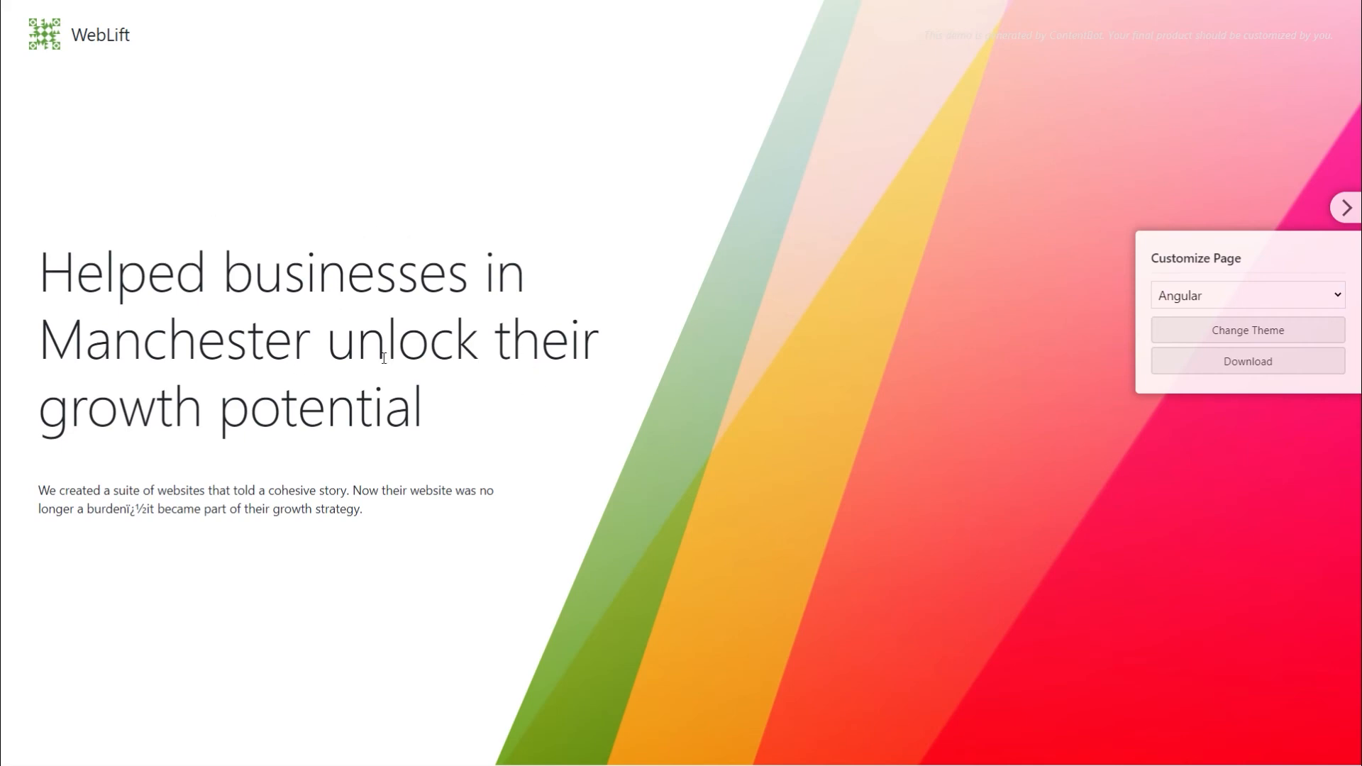
Step: Switch to the generated WebLift landing page and review its Angular theme from the headline down to the footer
scroll(185, 468, "down", 8)
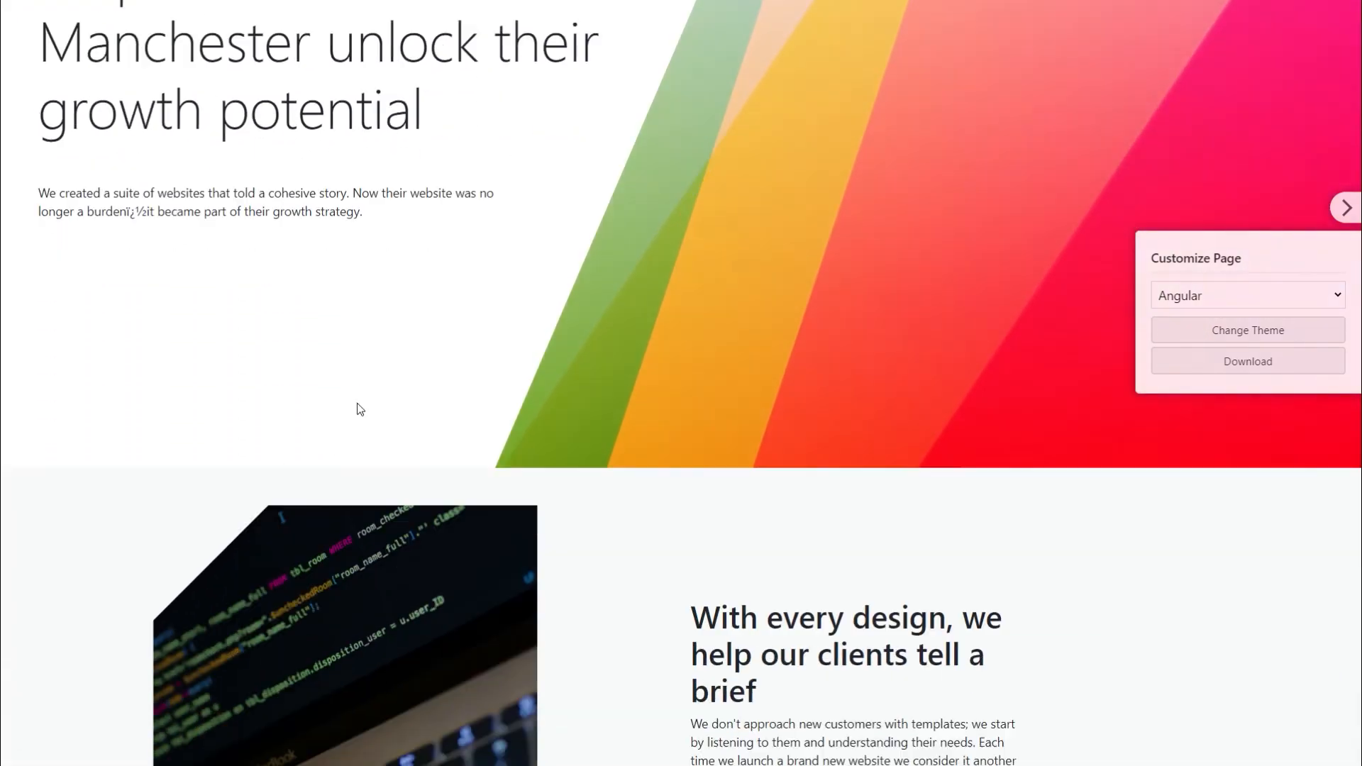
scroll(724, 384, "down", 10)
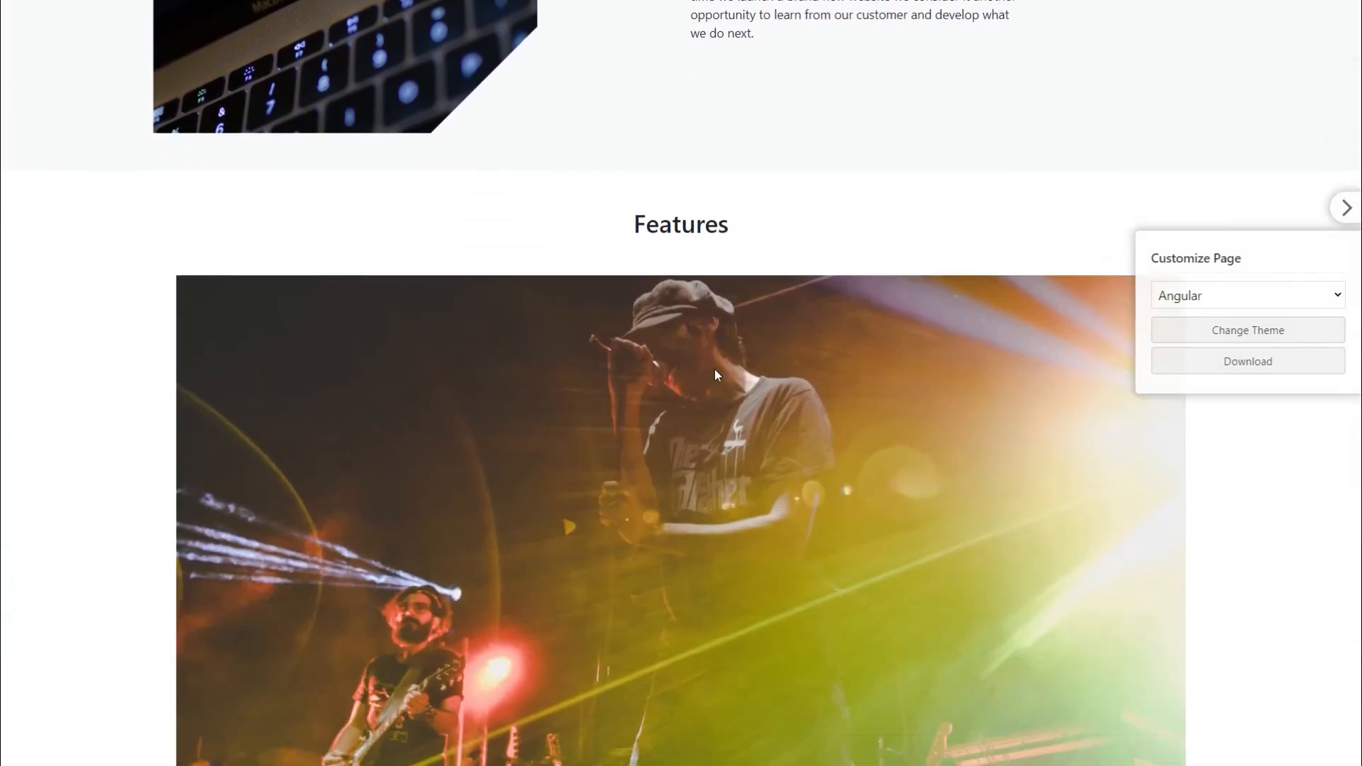
scroll(827, 309, "down", 3)
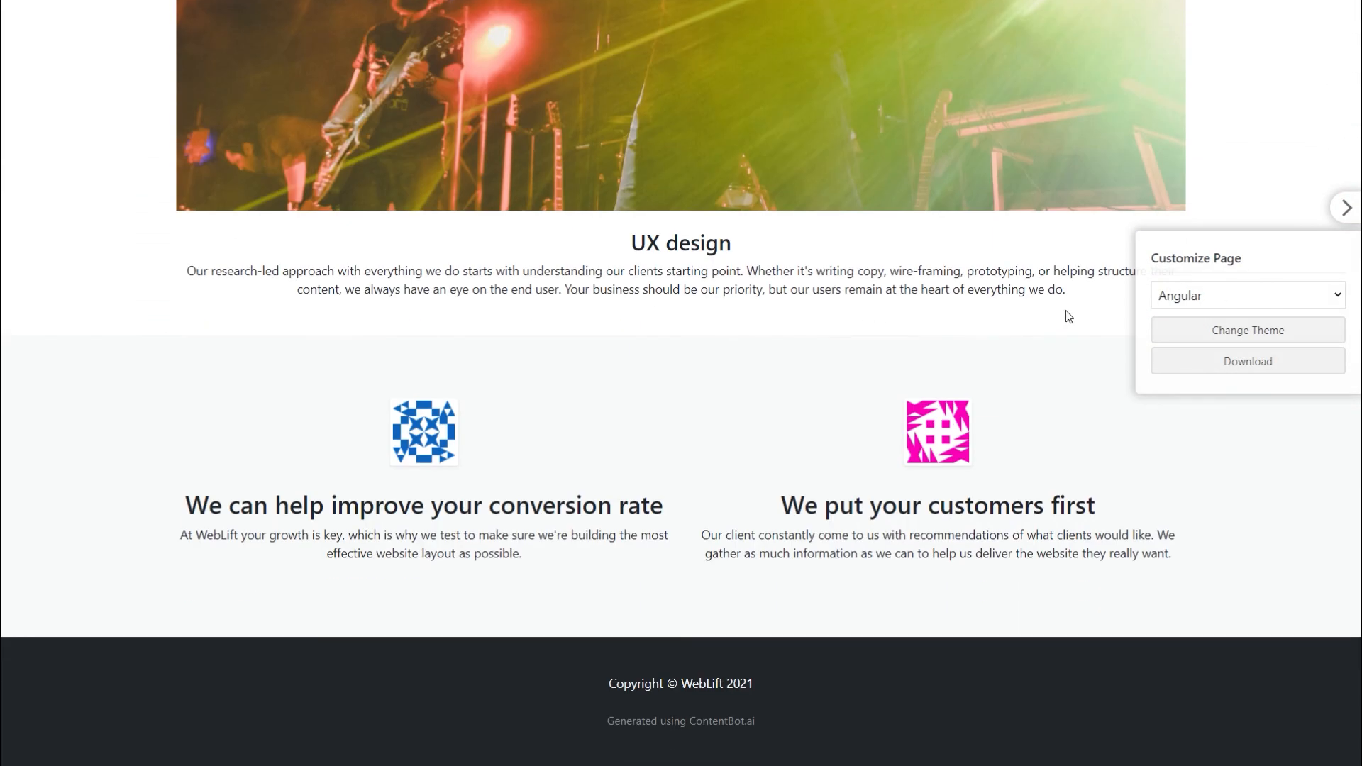
Step: Change the landing page theme to Bold and look over the restyled page
left_click(1214, 294)
left_click(1203, 335)
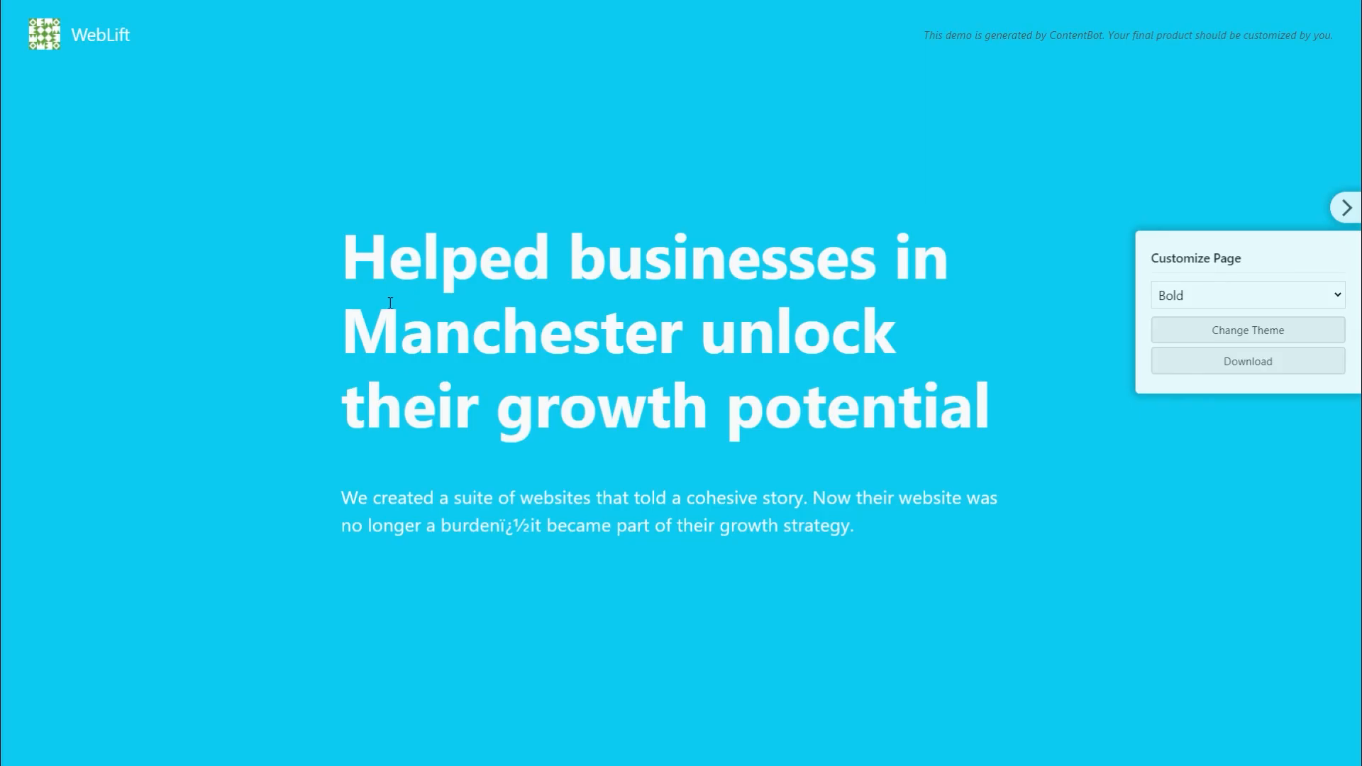
scroll(680, 313, "down", 10)
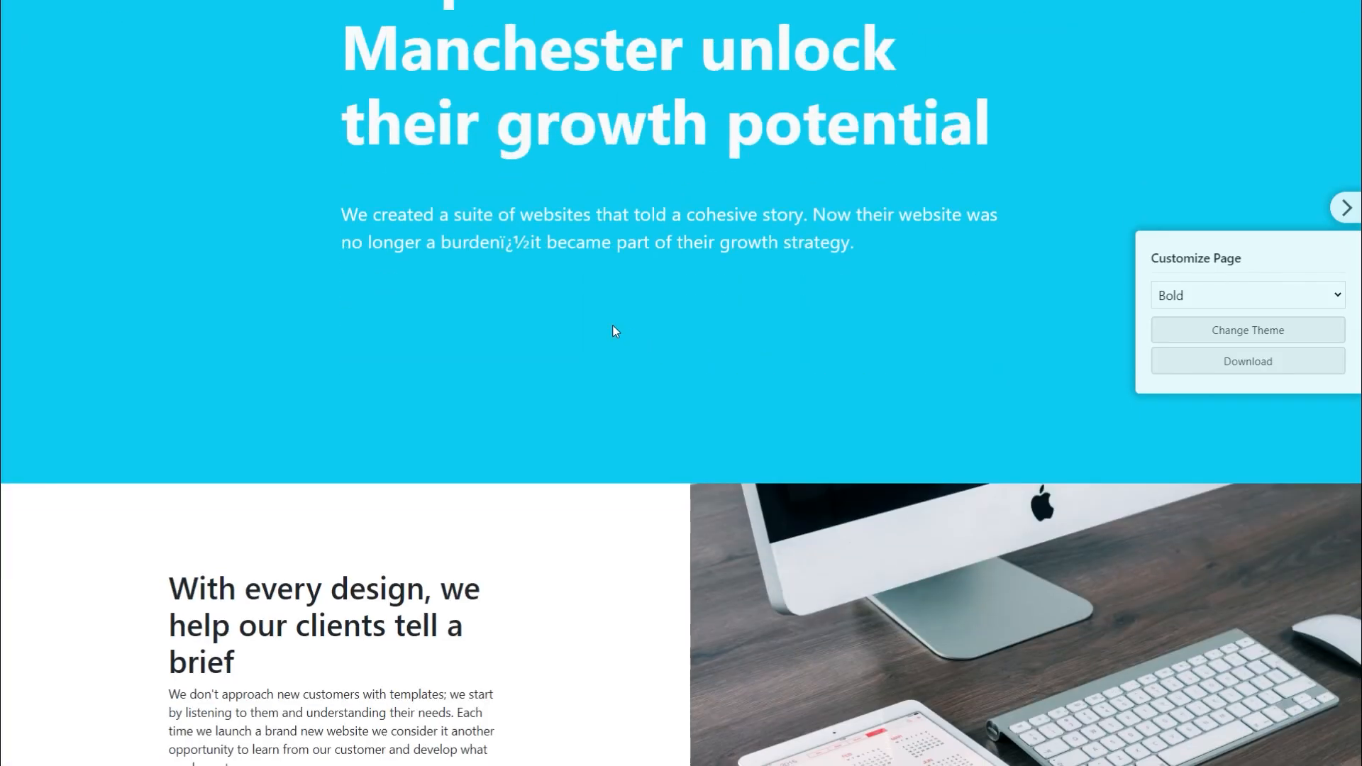
Step: Return to the landing page headline, then switch to the Word document and review the WebLift copy from its slogan through the adverts and emails
scroll(430, 290, "up", 10)
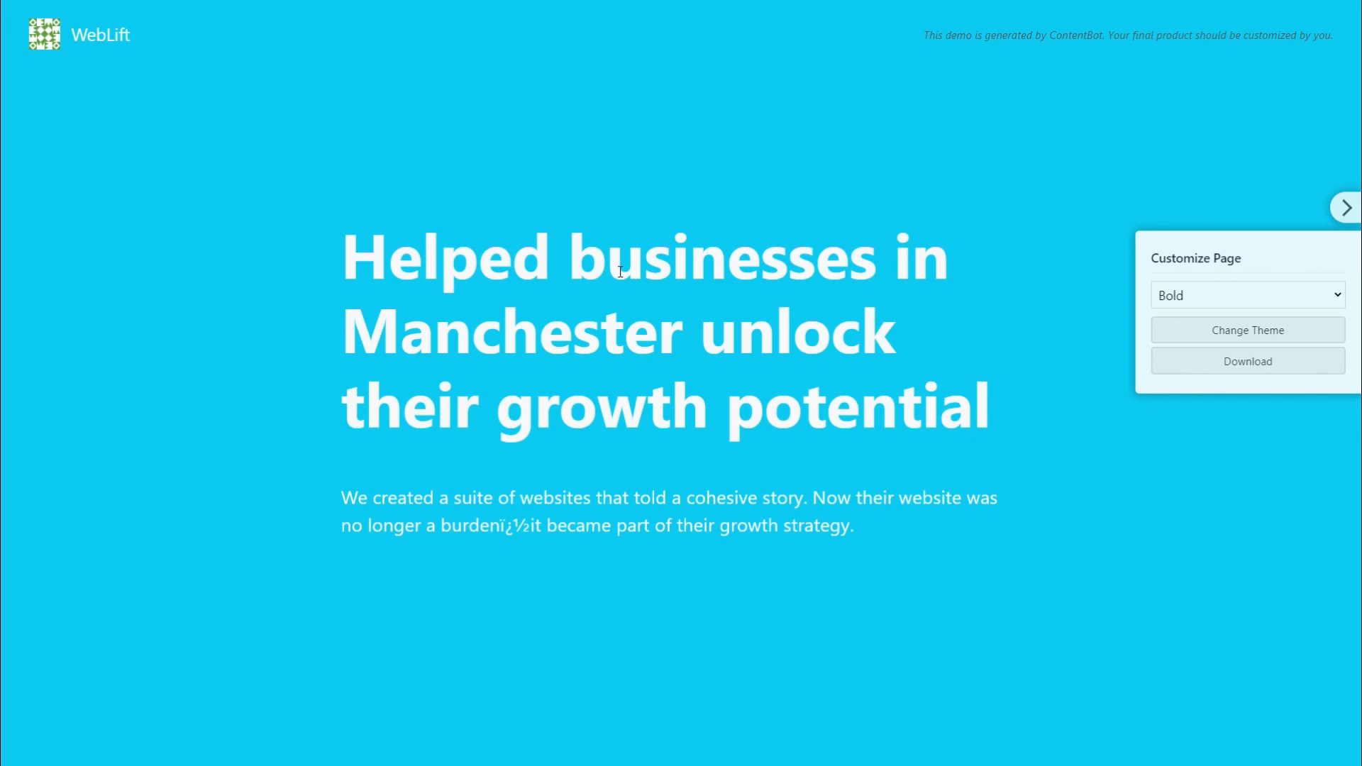
key("alt+Tab")
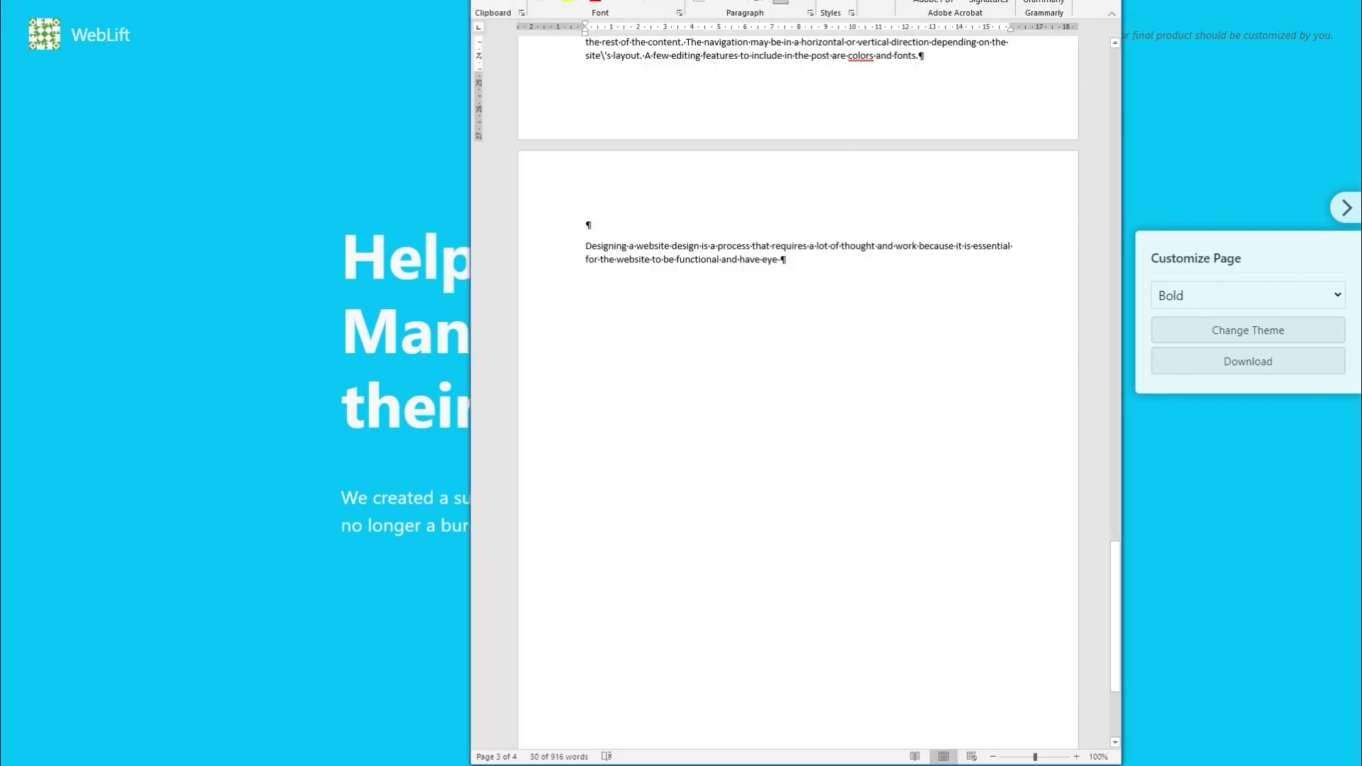
scroll(852, 221, "up", 15)
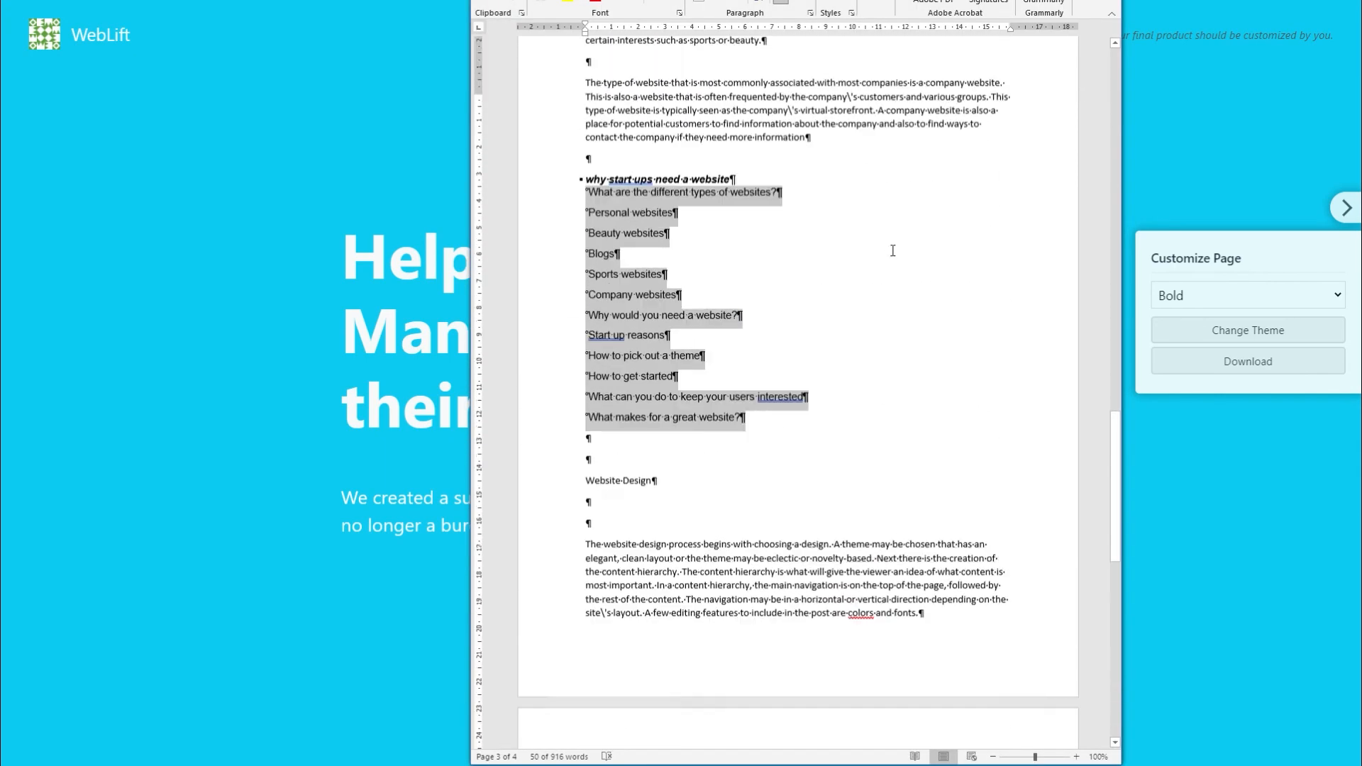
scroll(844, 250, "up", 15)
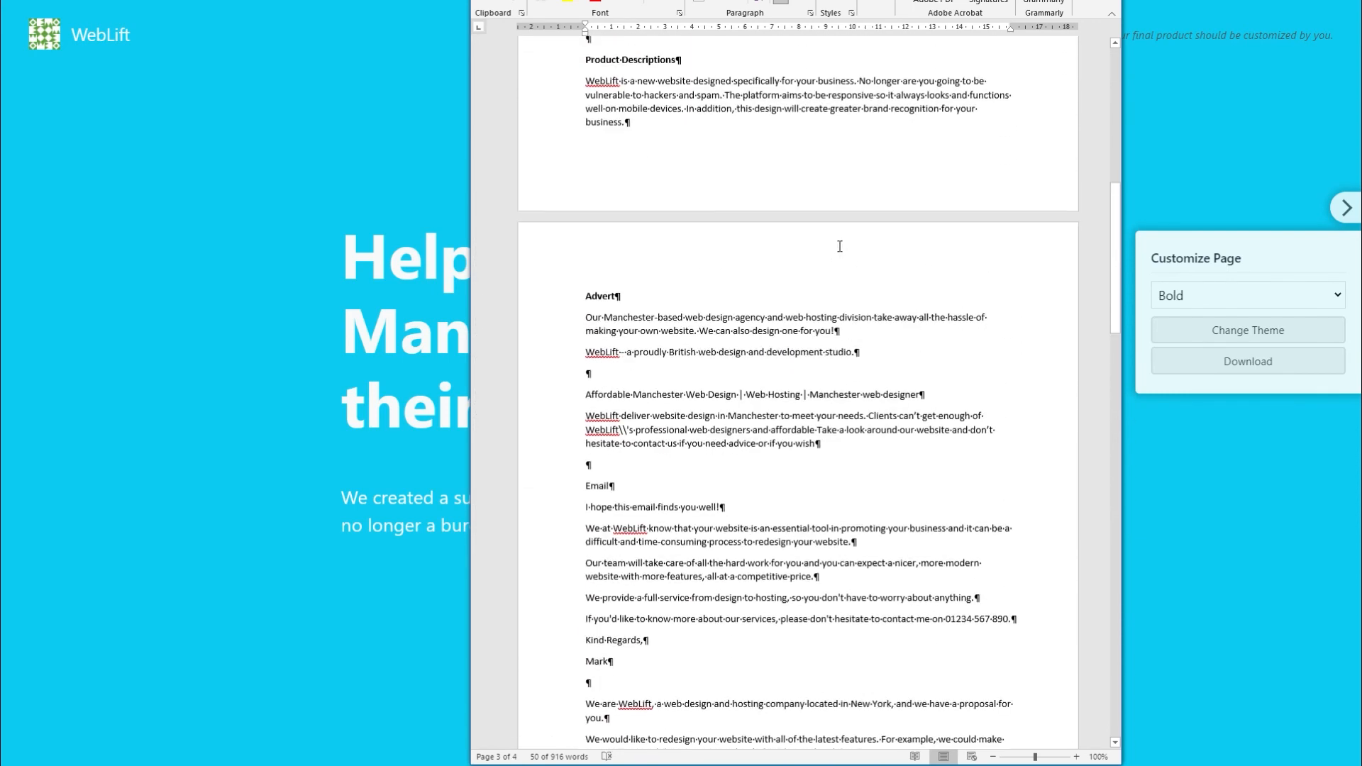
scroll(840, 247, "up", 12)
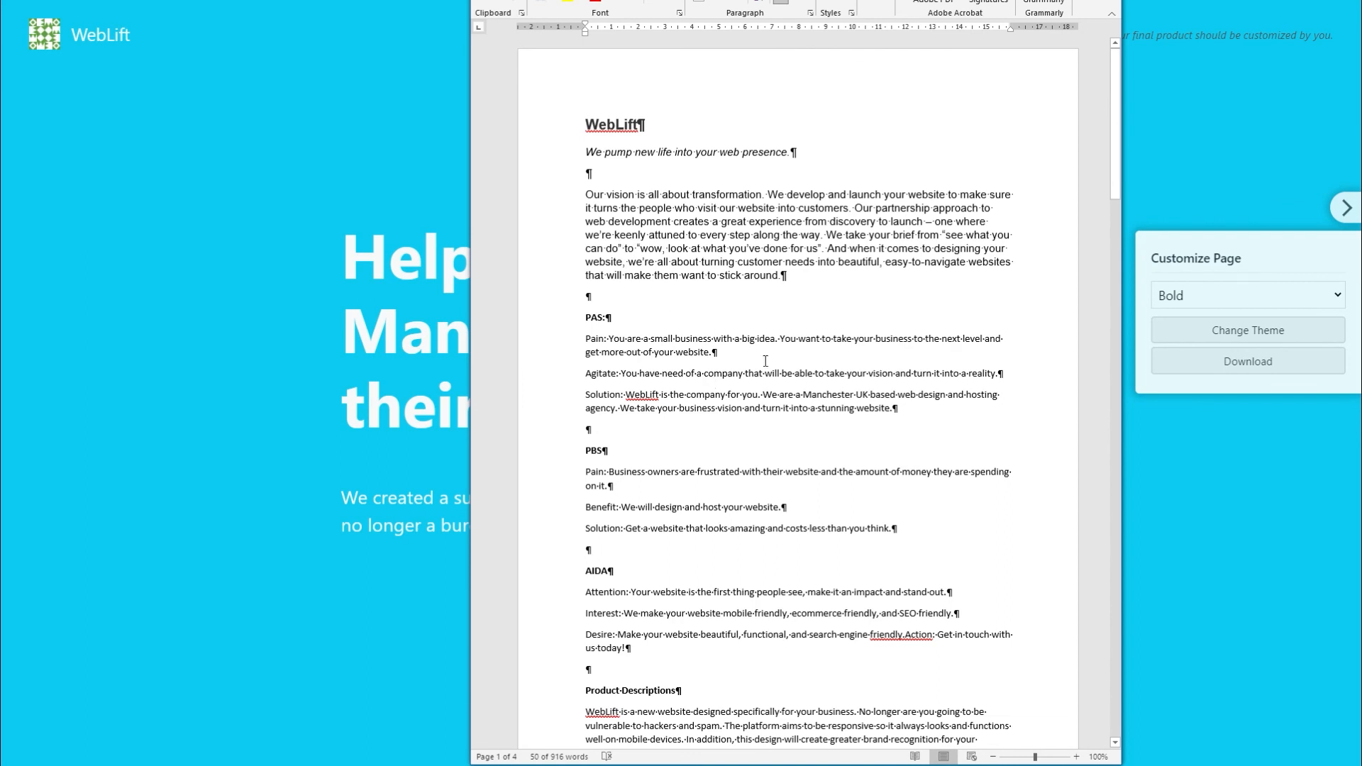
scroll(700, 405, "down", 5)
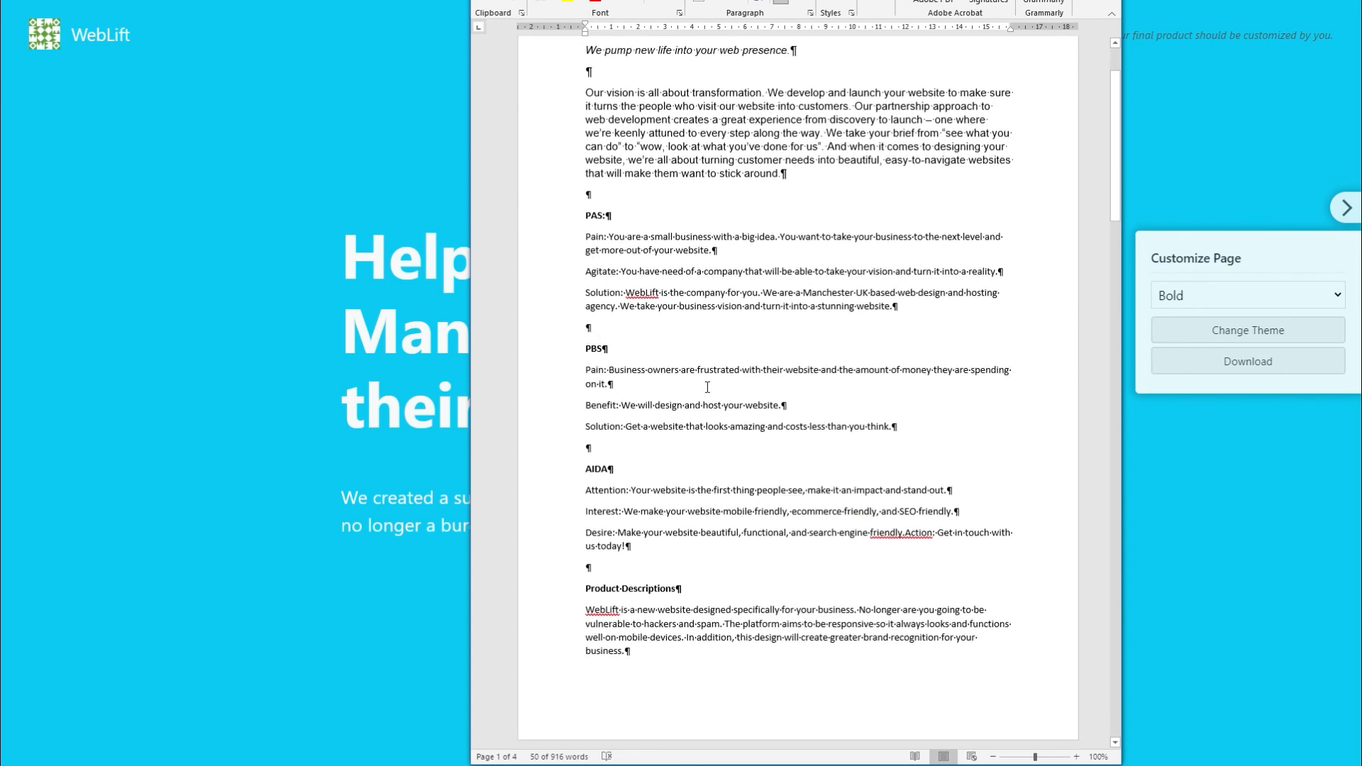
scroll(708, 387, "down", 4)
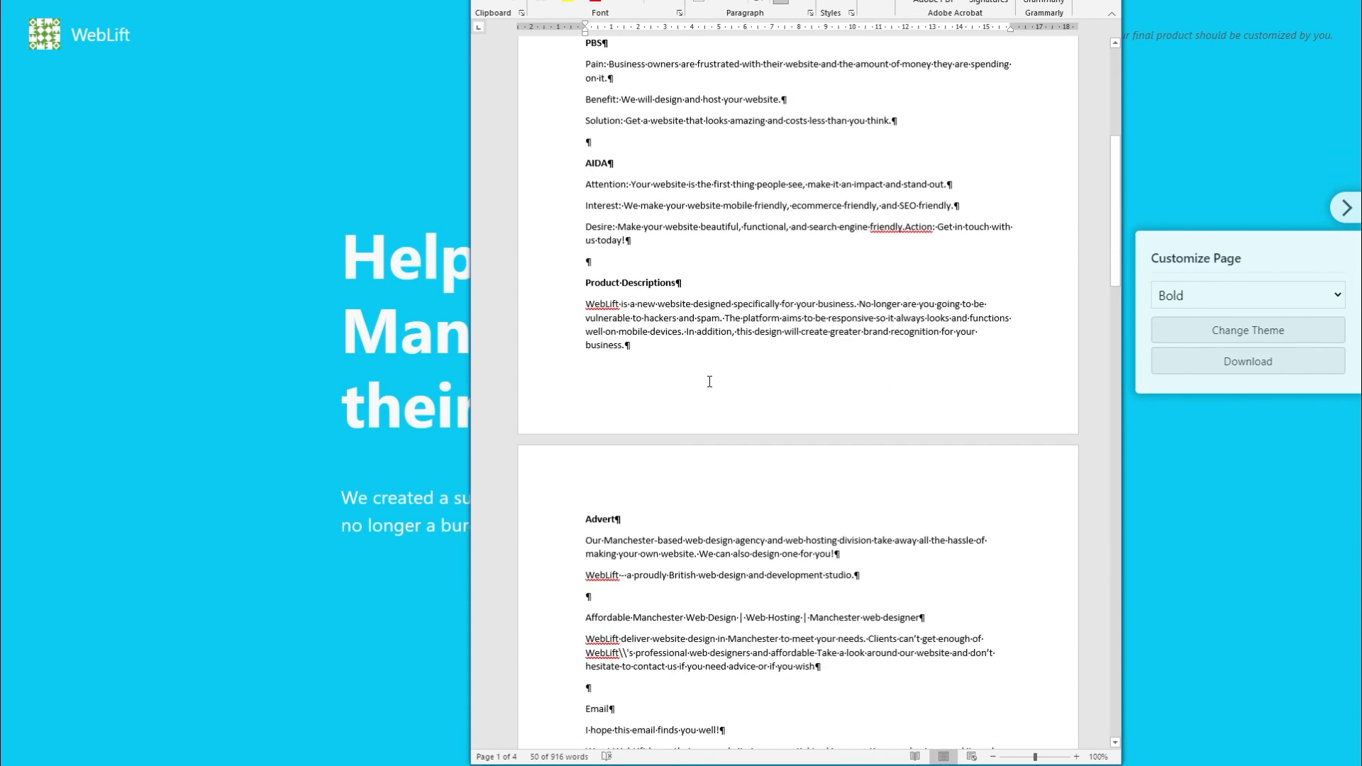
scroll(710, 377, "down", 5)
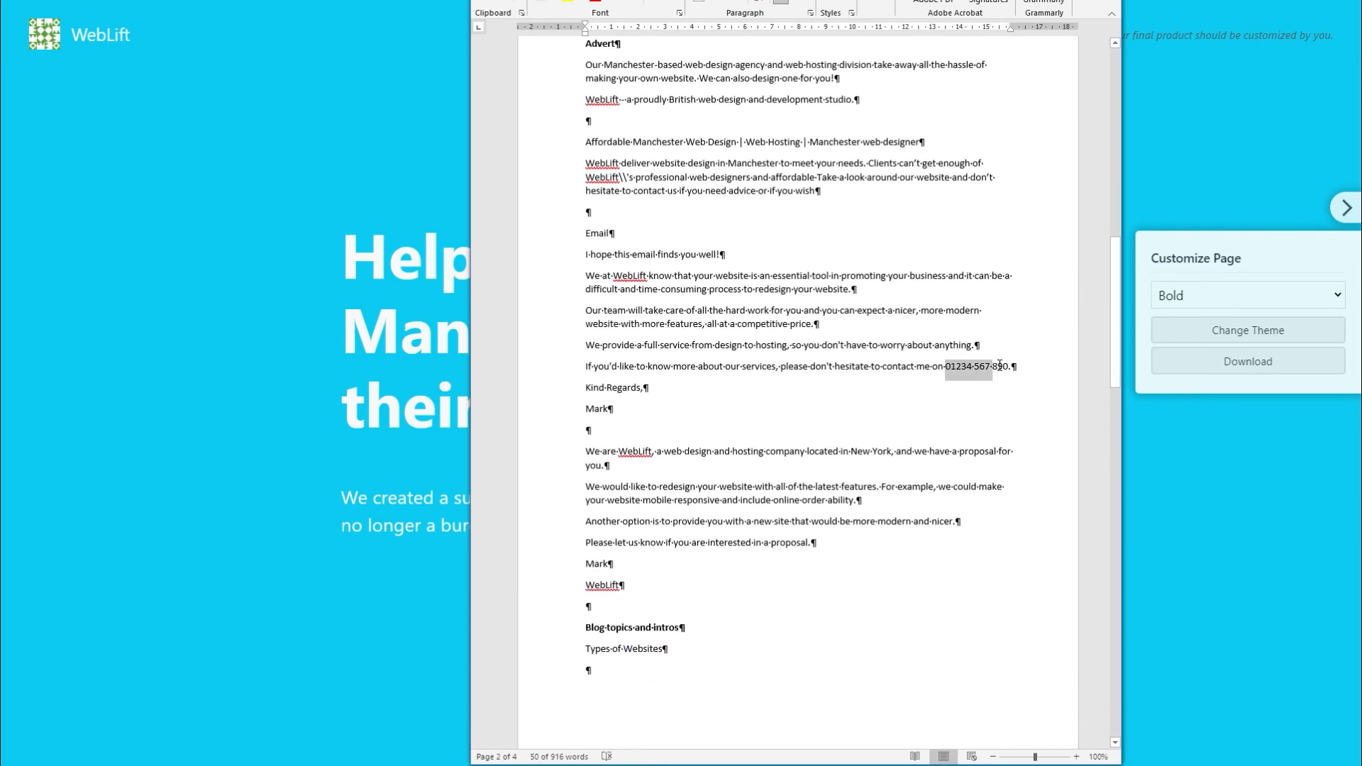
scroll(872, 410, "down", 3)
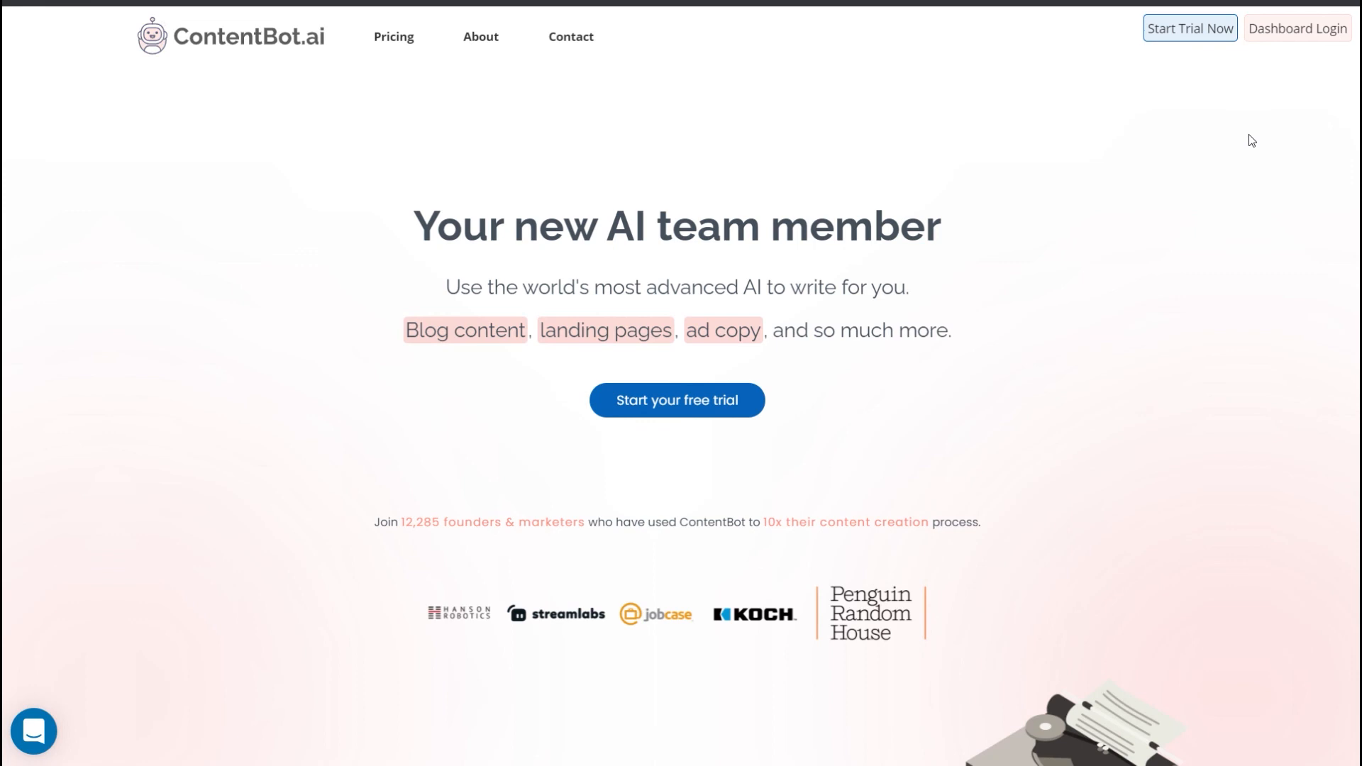
Step: Look through the ContentBot.ai homepage, from the creator types and content categories to the copy generation and AI tools sections
scroll(1252, 140, "down", 7)
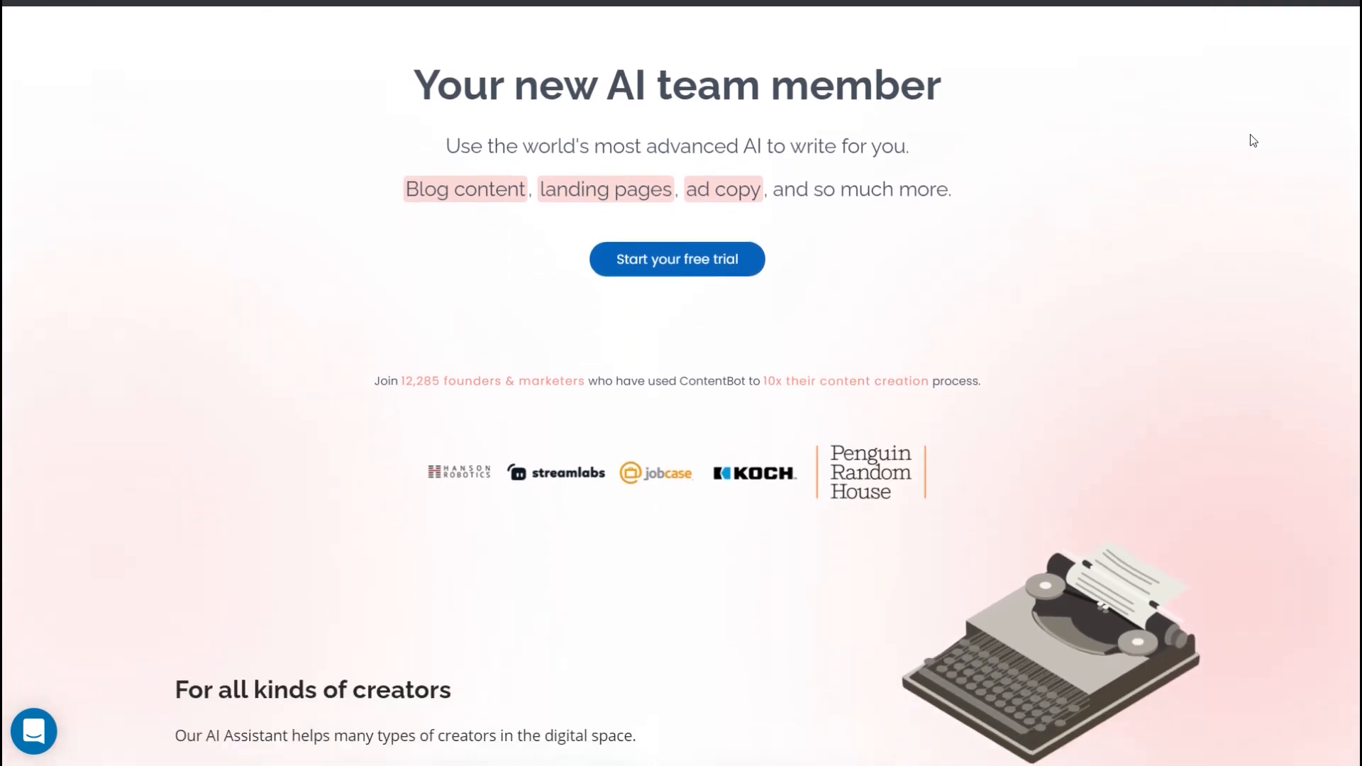
scroll(1258, 144, "down", 4)
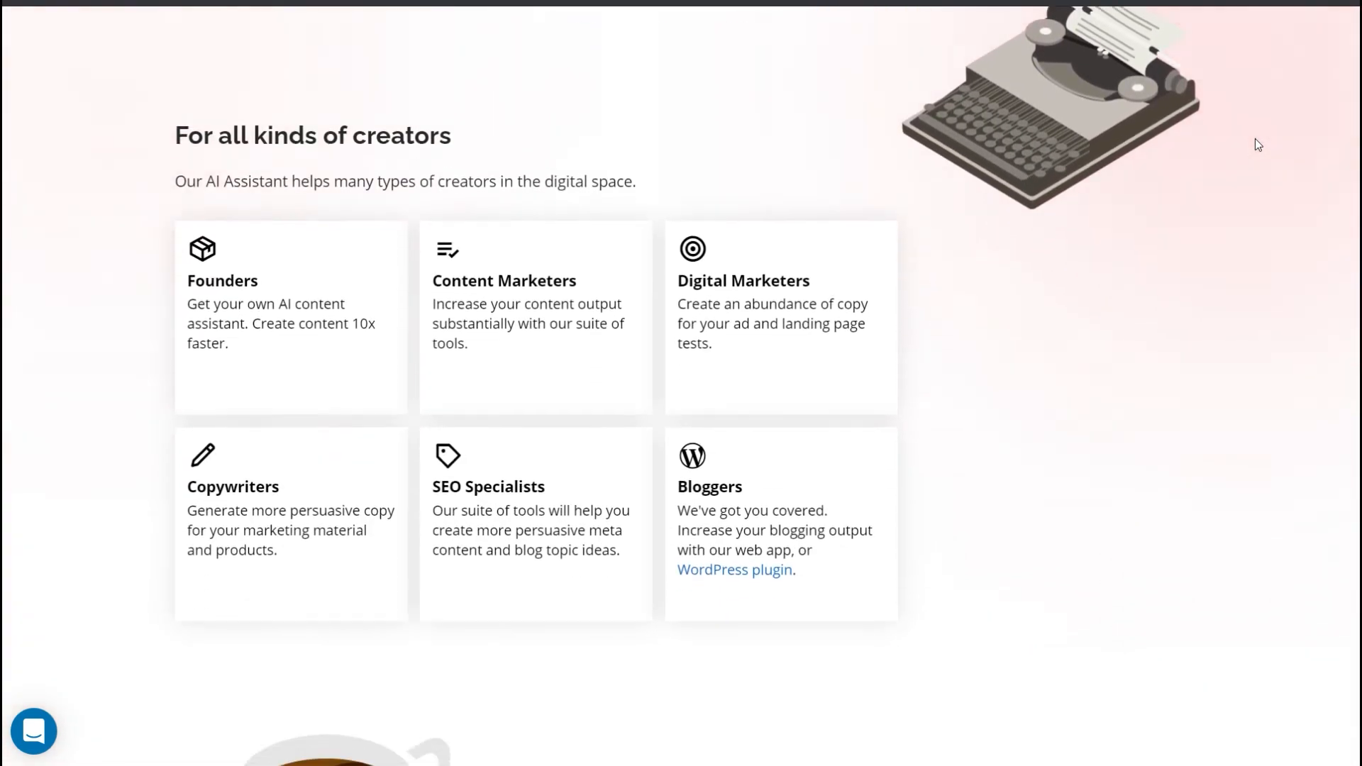
scroll(1254, 139, "down", 7)
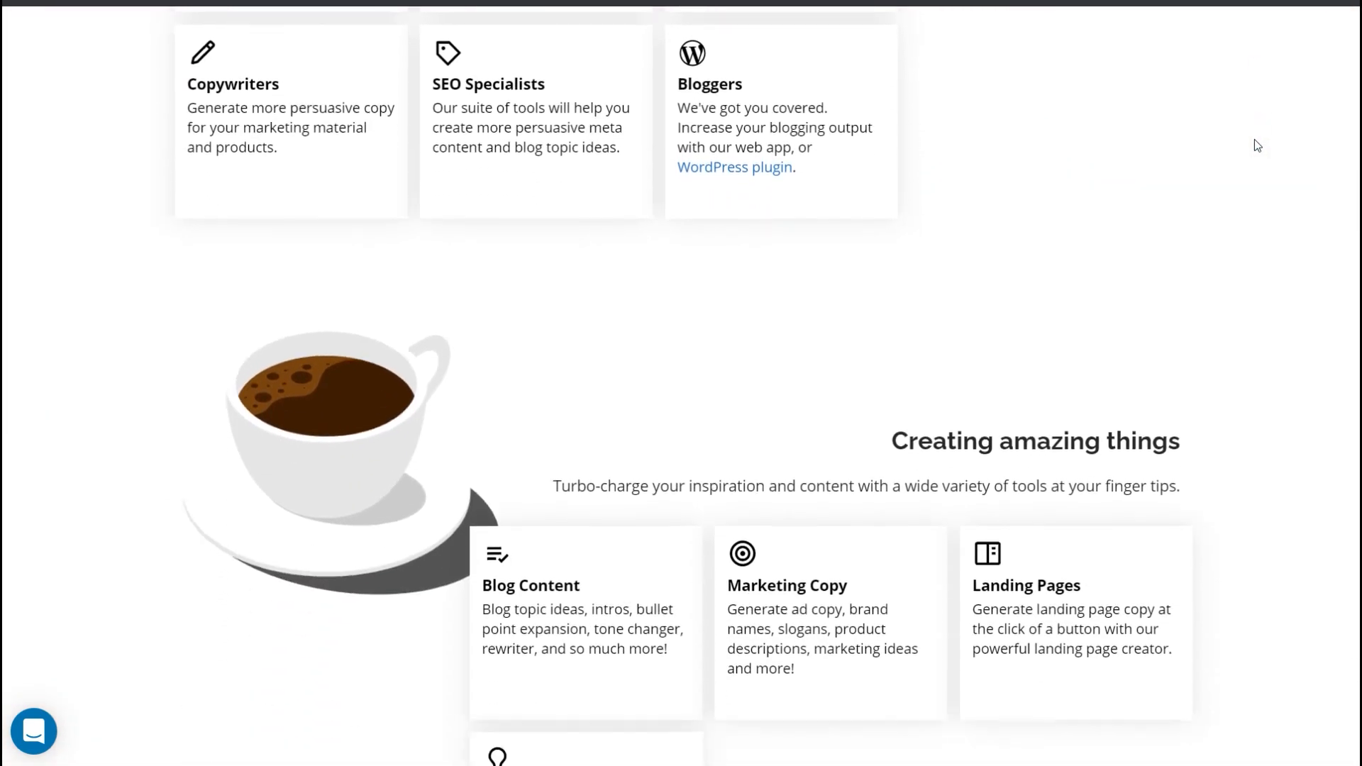
scroll(1255, 139, "down", 10)
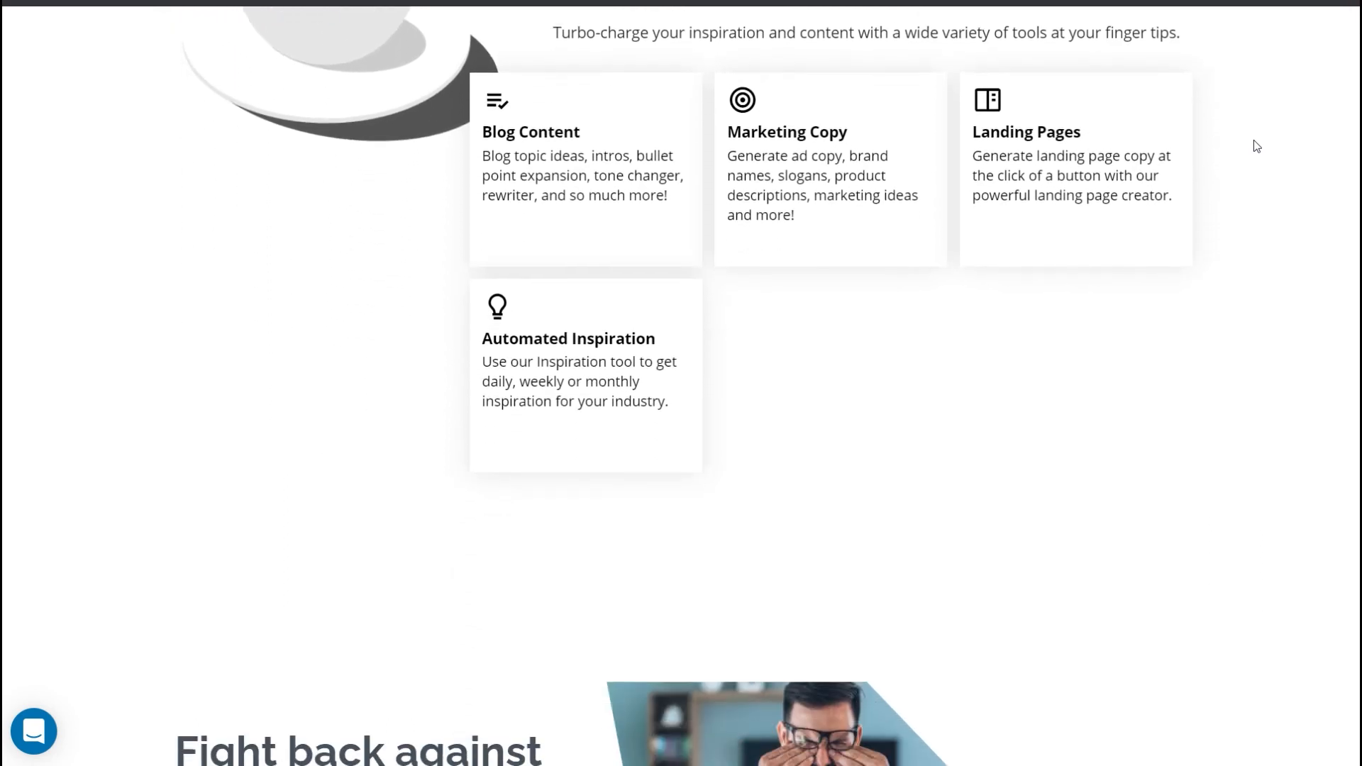
scroll(1254, 141, "down", 8)
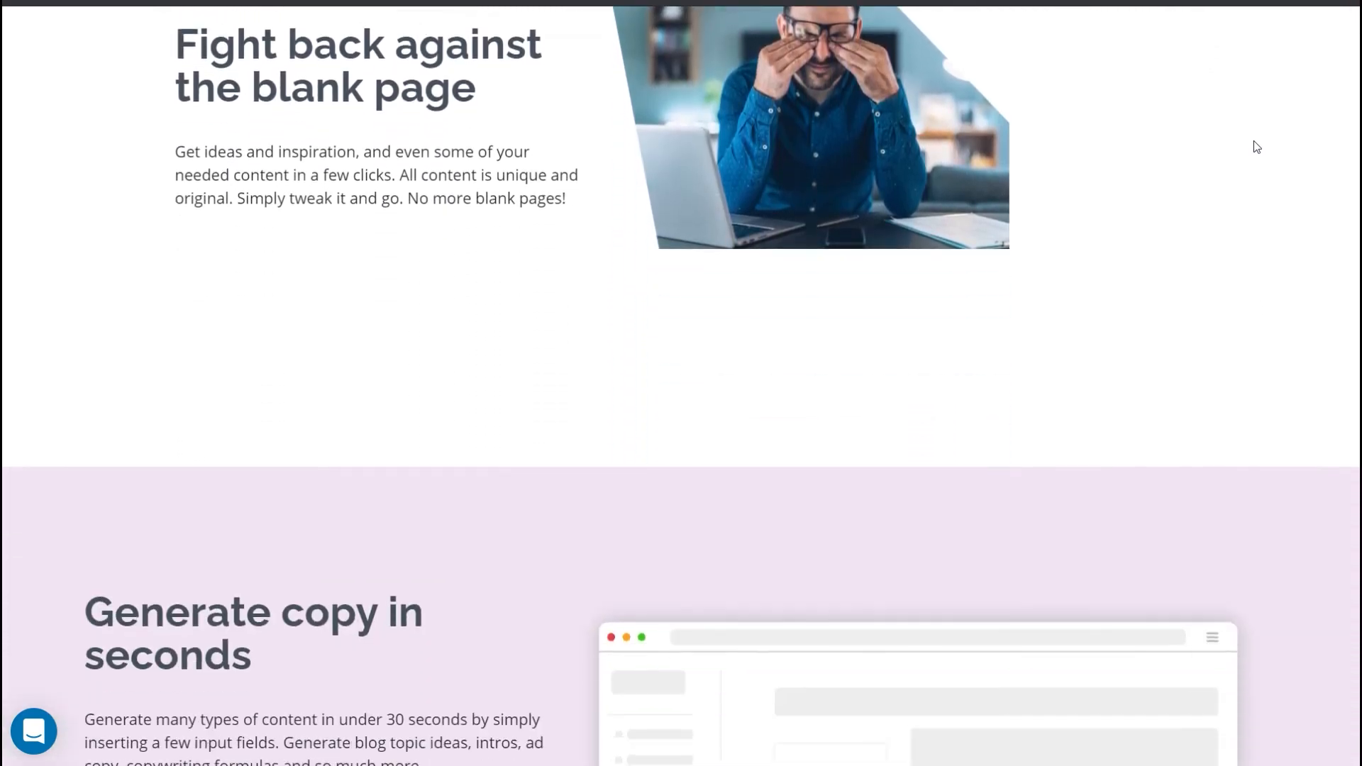
scroll(1254, 141, "down", 2)
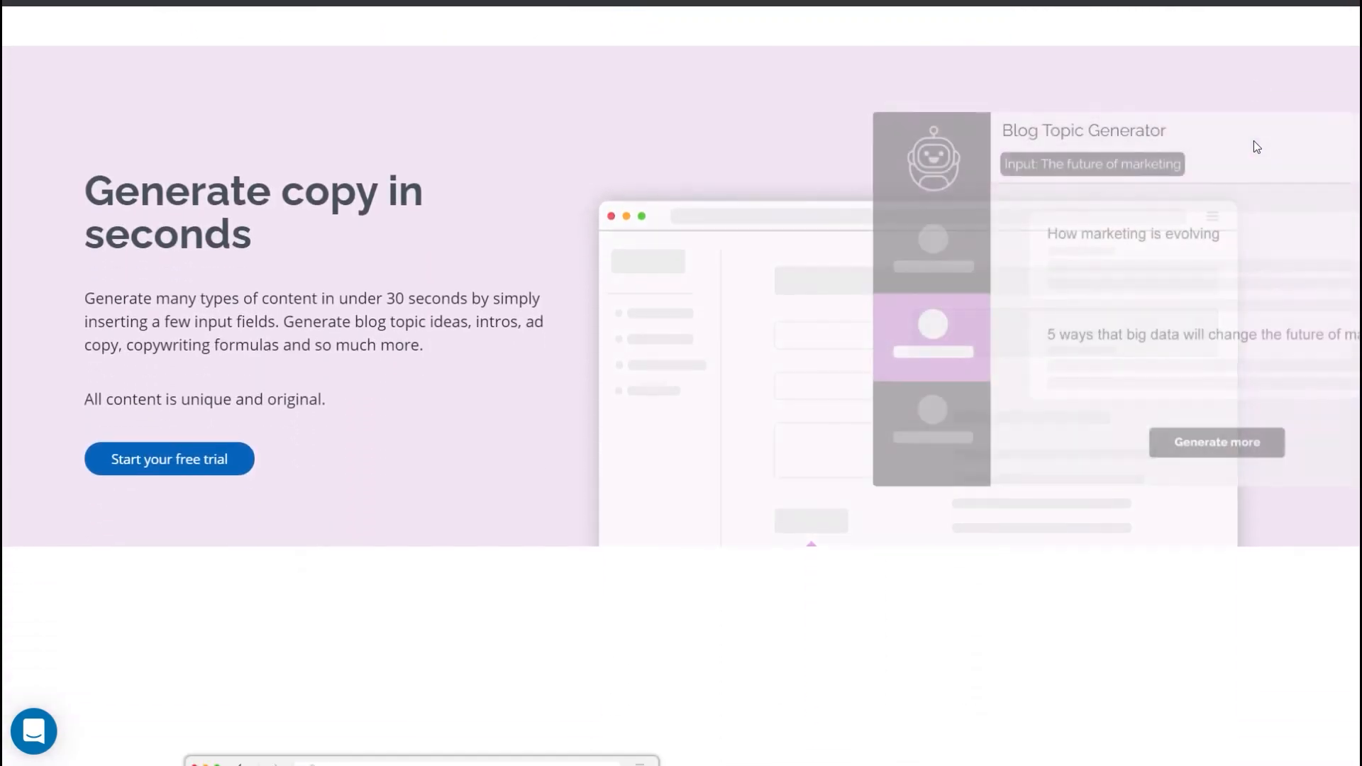
scroll(1253, 141, "down", 1)
scroll(1254, 140, "down", 10)
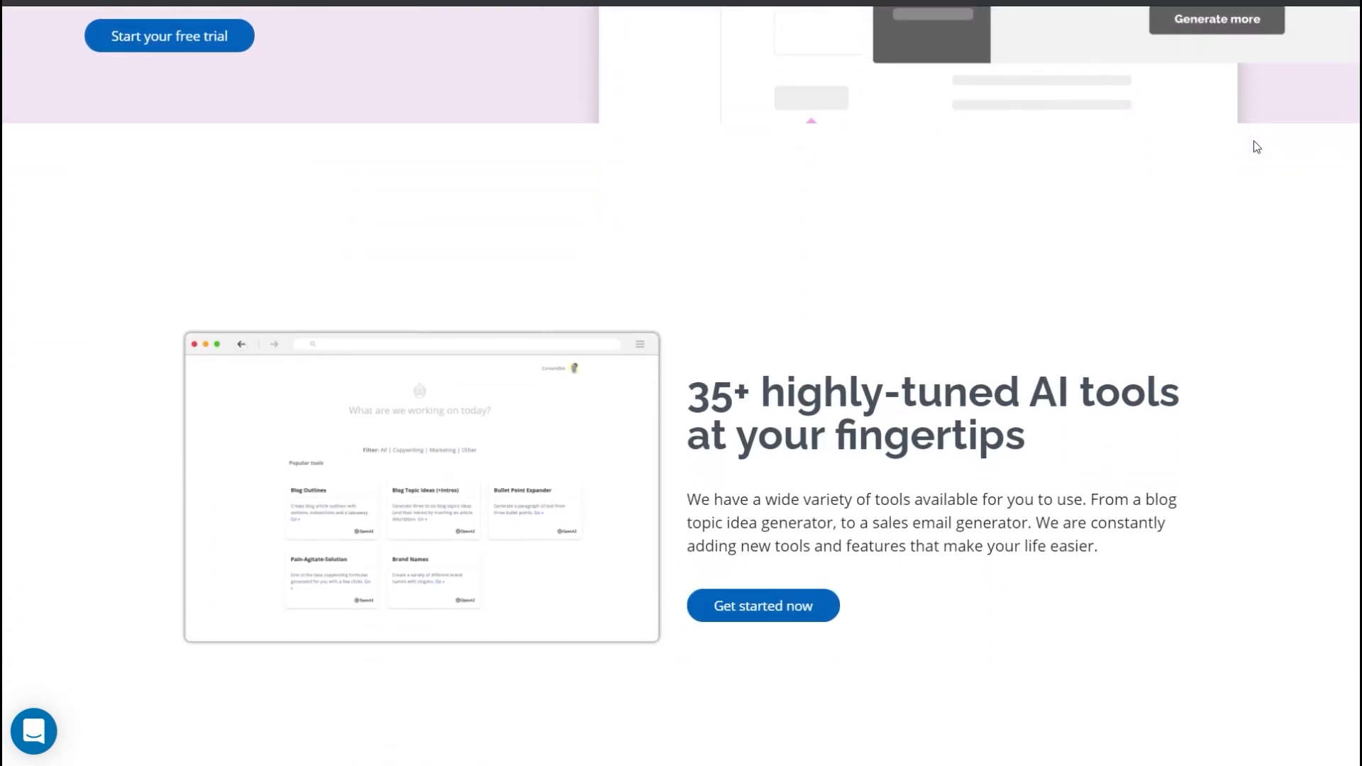